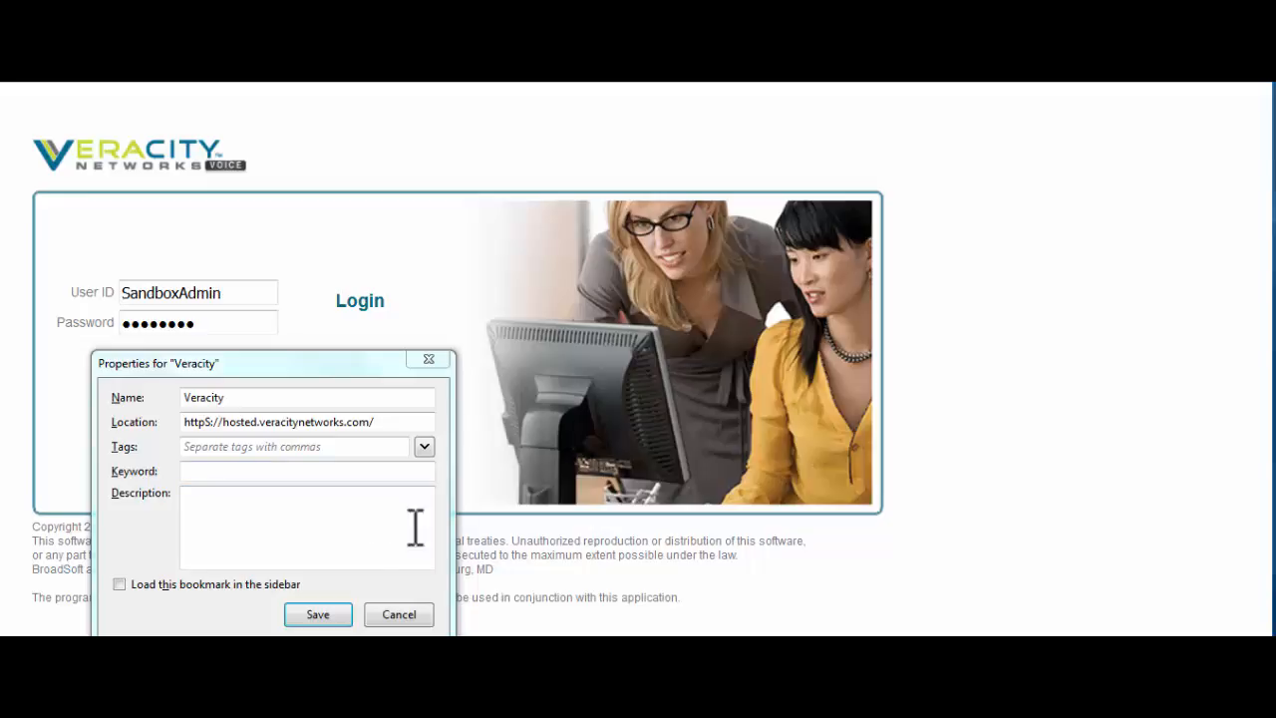
- Save the login-page bookmark and sign in to the group admin portal
{"action": "left_click", "coordinate": [336, 620]}
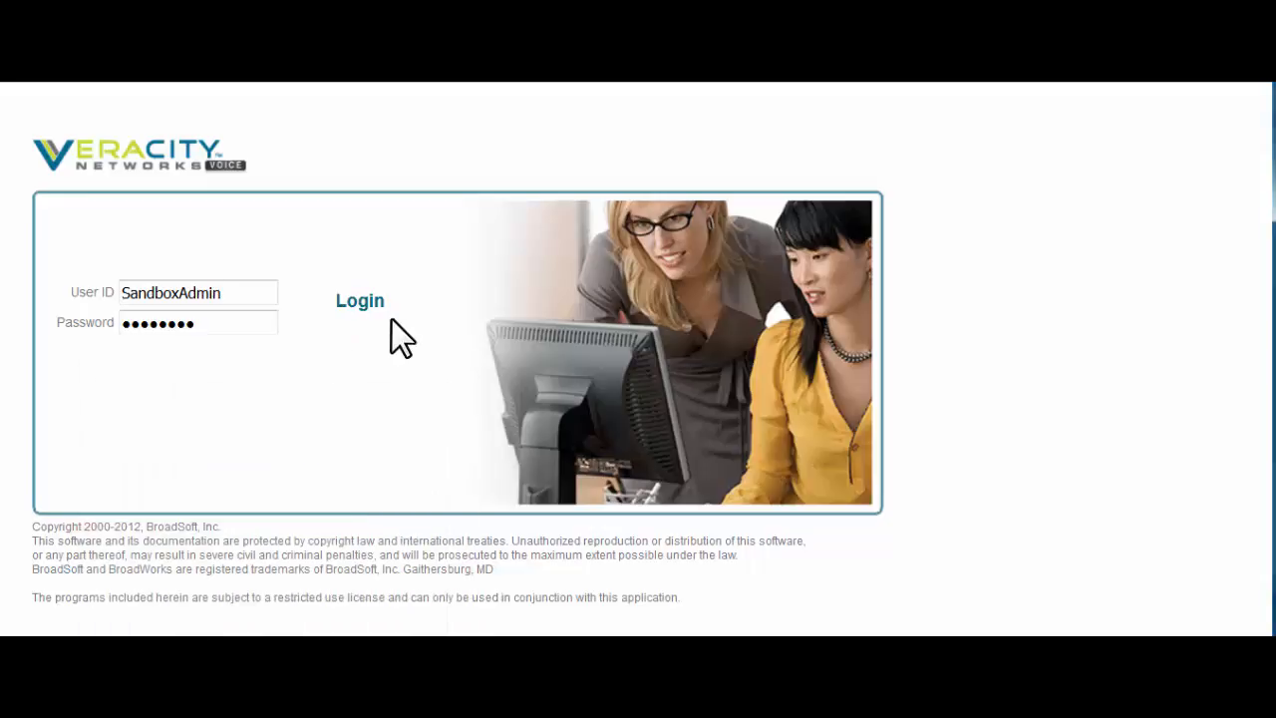
{"action": "left_click", "coordinate": [357, 300]}
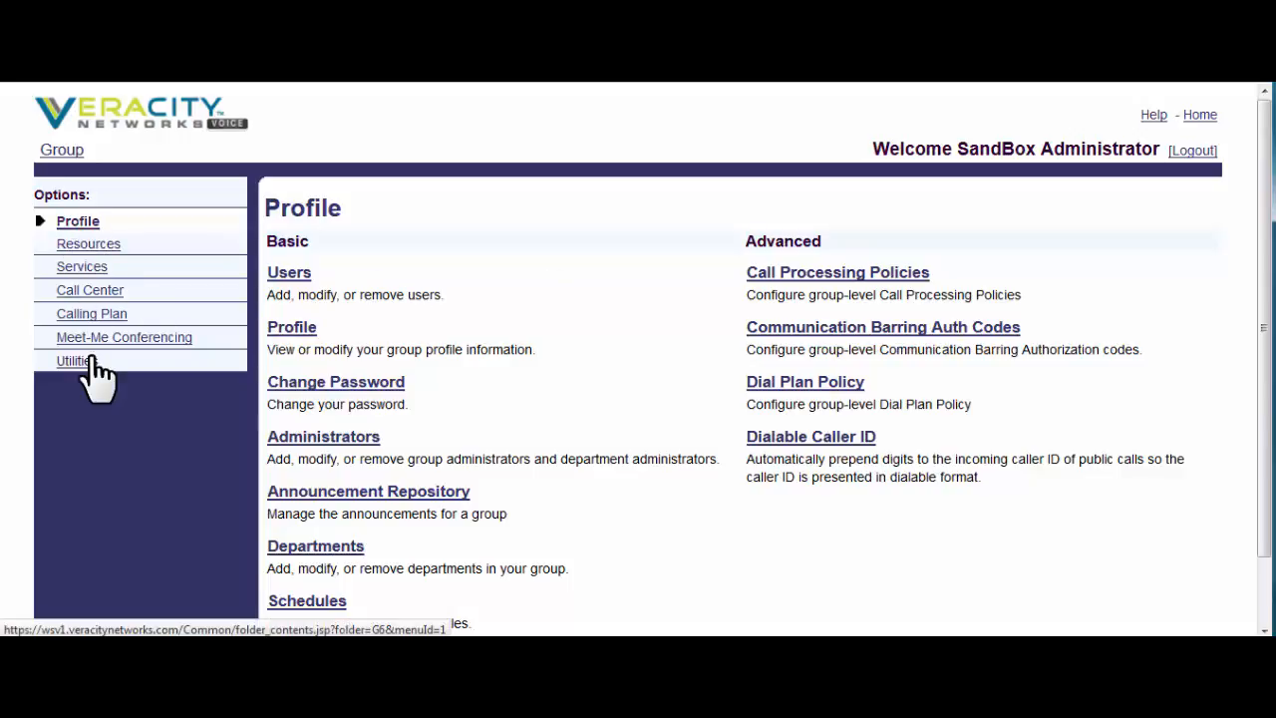
{"action": "left_click", "coordinate": [88, 245]}
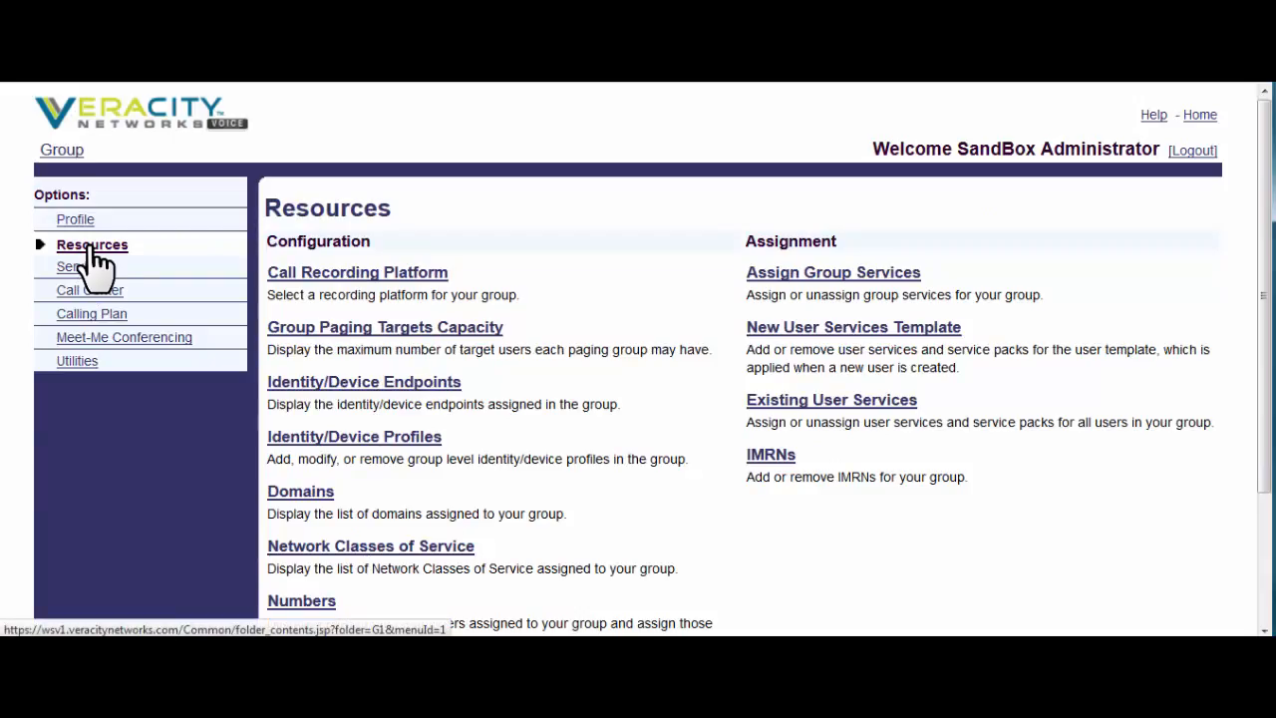
- Glance at the group Services overview, then return to Resources and scroll its options
{"action": "left_click", "coordinate": [86, 268]}
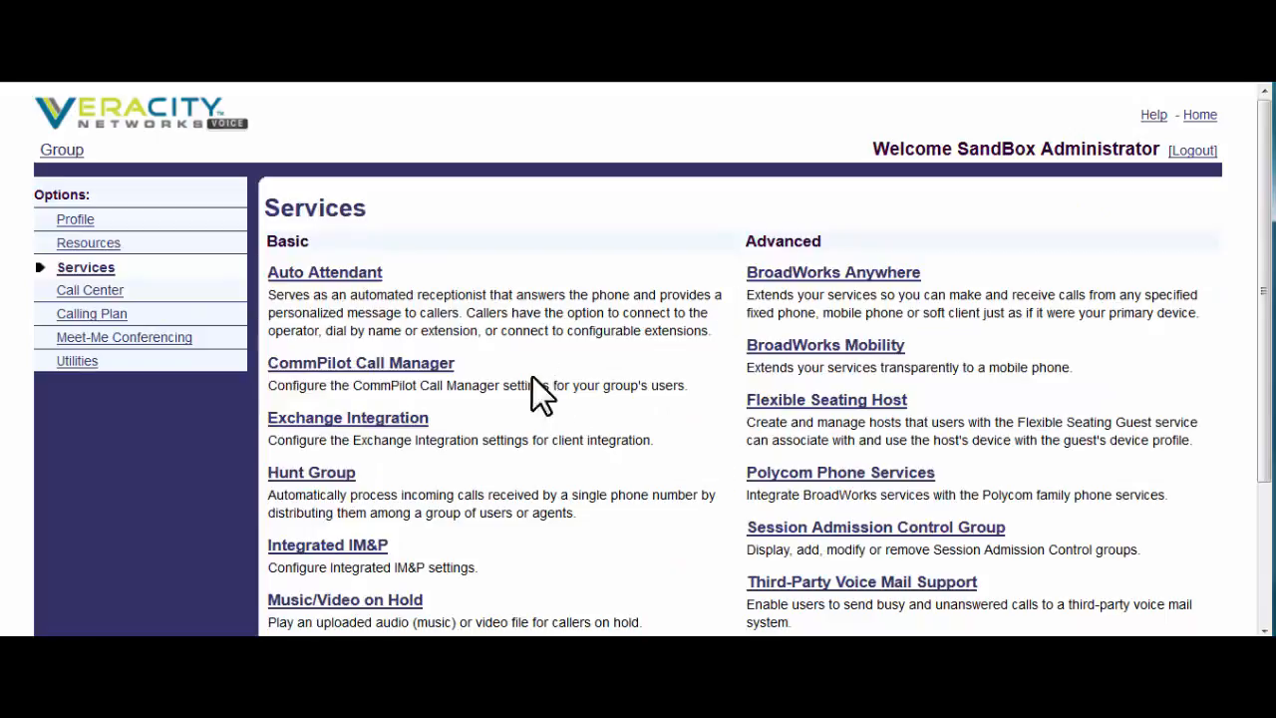
{"action": "left_click", "coordinate": [94, 247]}
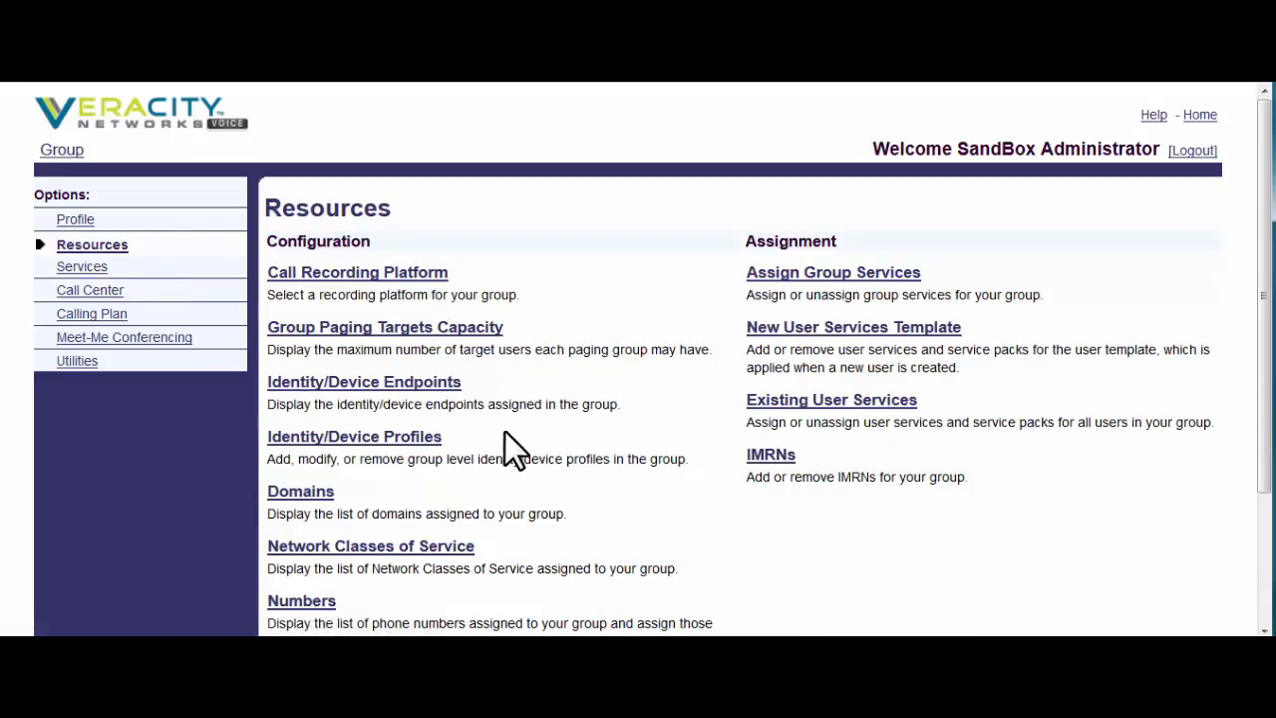
{"action": "scroll", "coordinate": [505, 438], "scroll_direction": "down", "scroll_amount": 2}
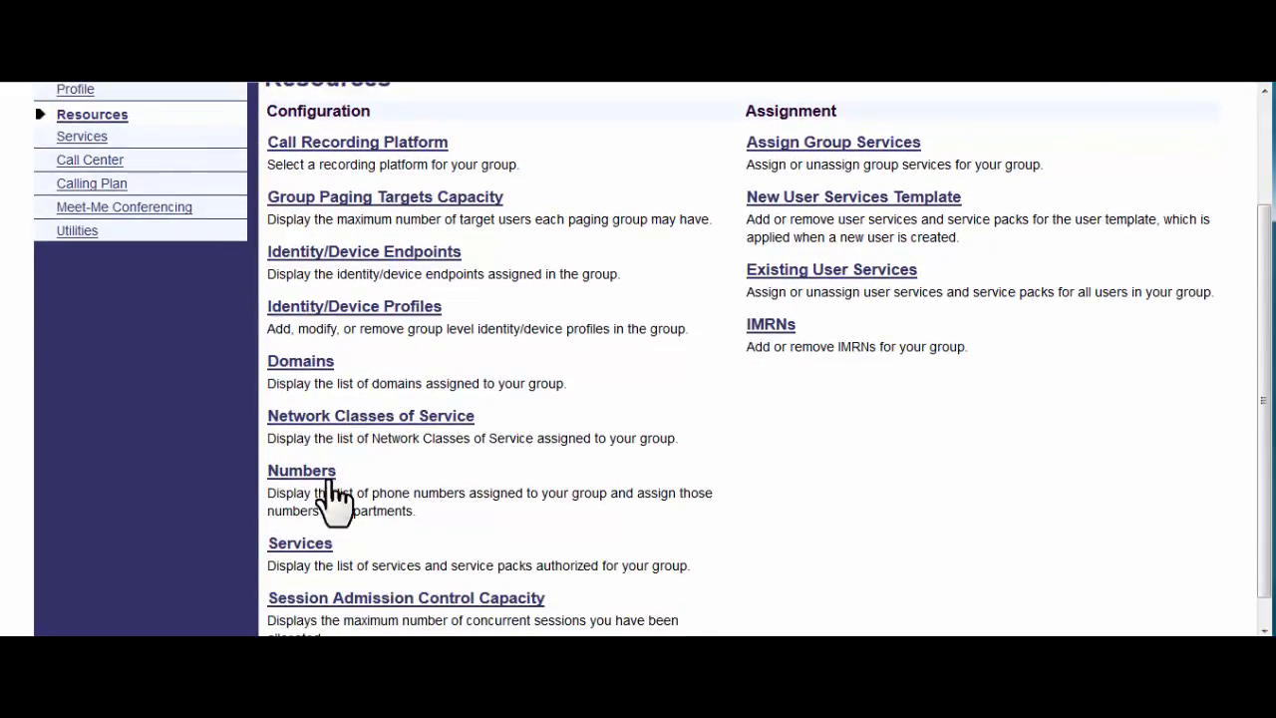
{"action": "left_click", "coordinate": [299, 478]}
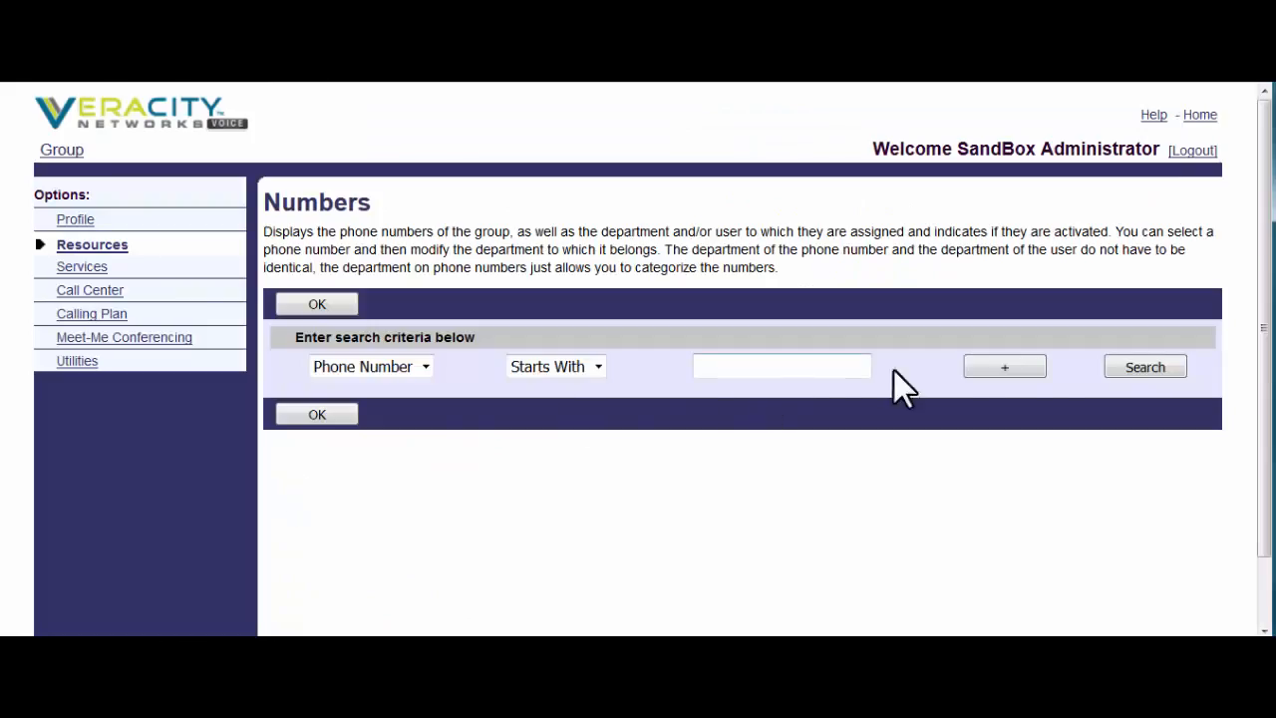
{"action": "left_click", "coordinate": [1143, 368]}
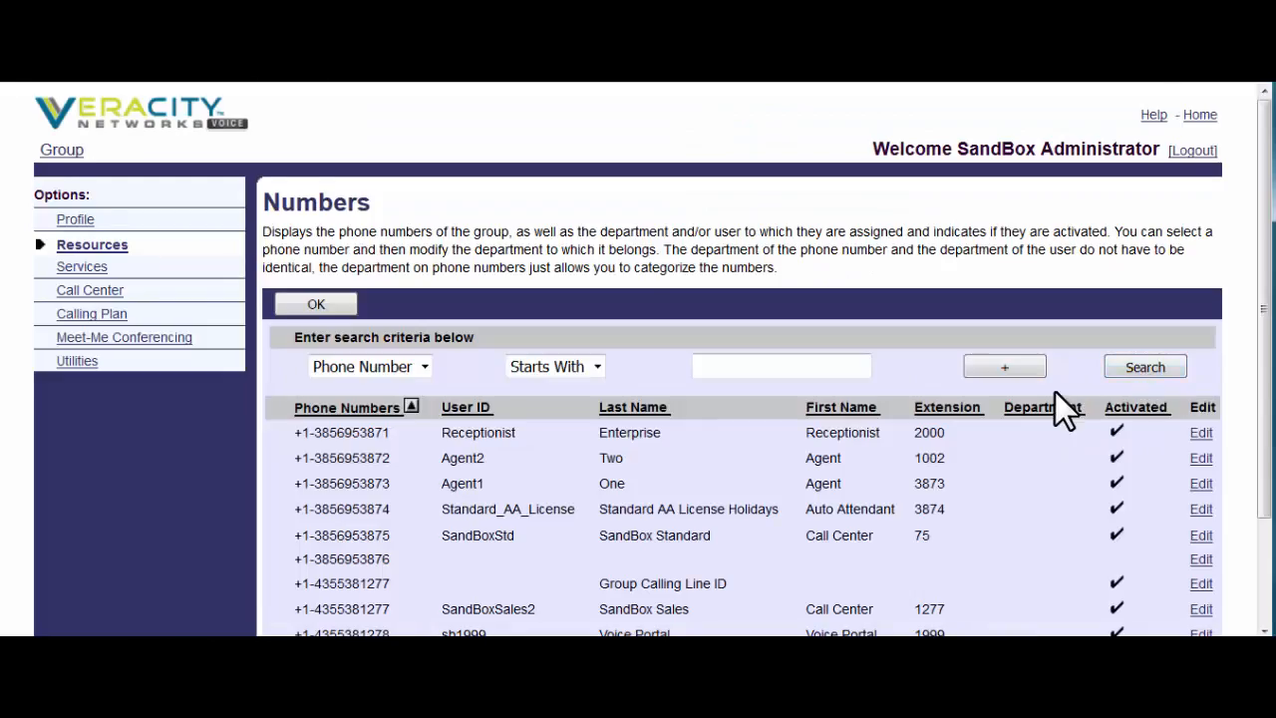
{"action": "scroll", "coordinate": [1056, 394], "scroll_direction": "down", "scroll_amount": 2}
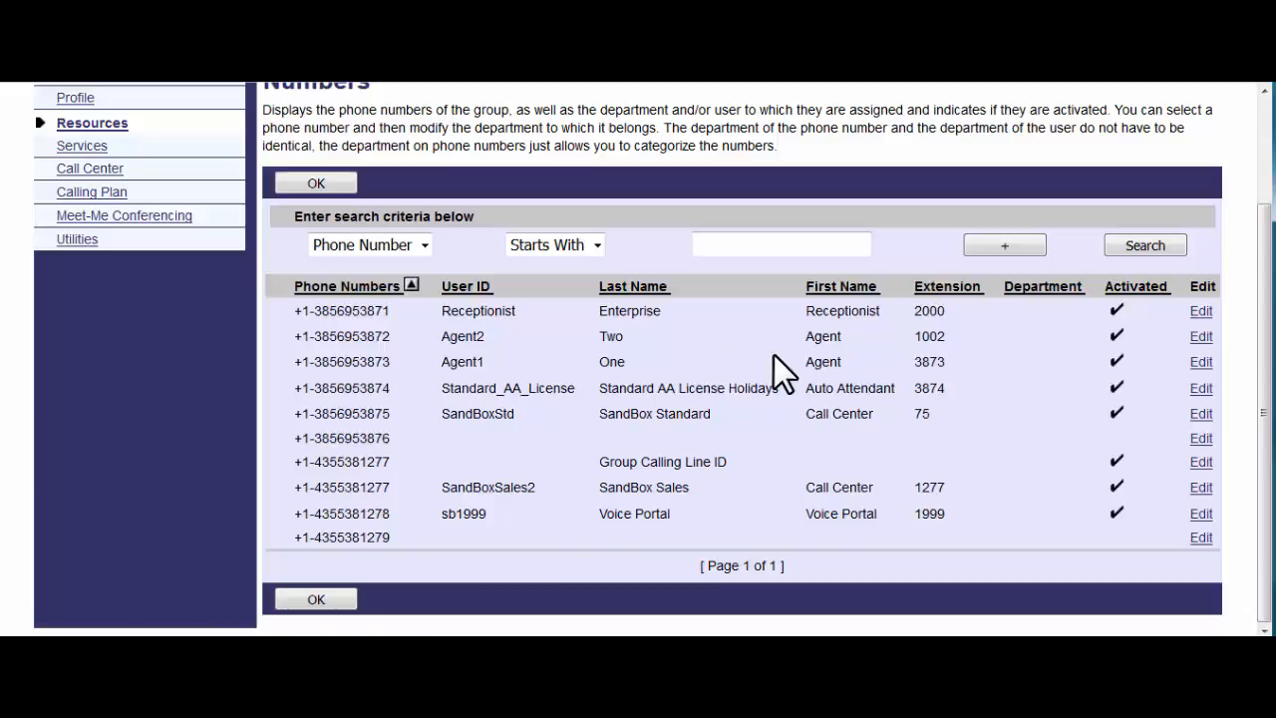
{"action": "left_click", "coordinate": [302, 183]}
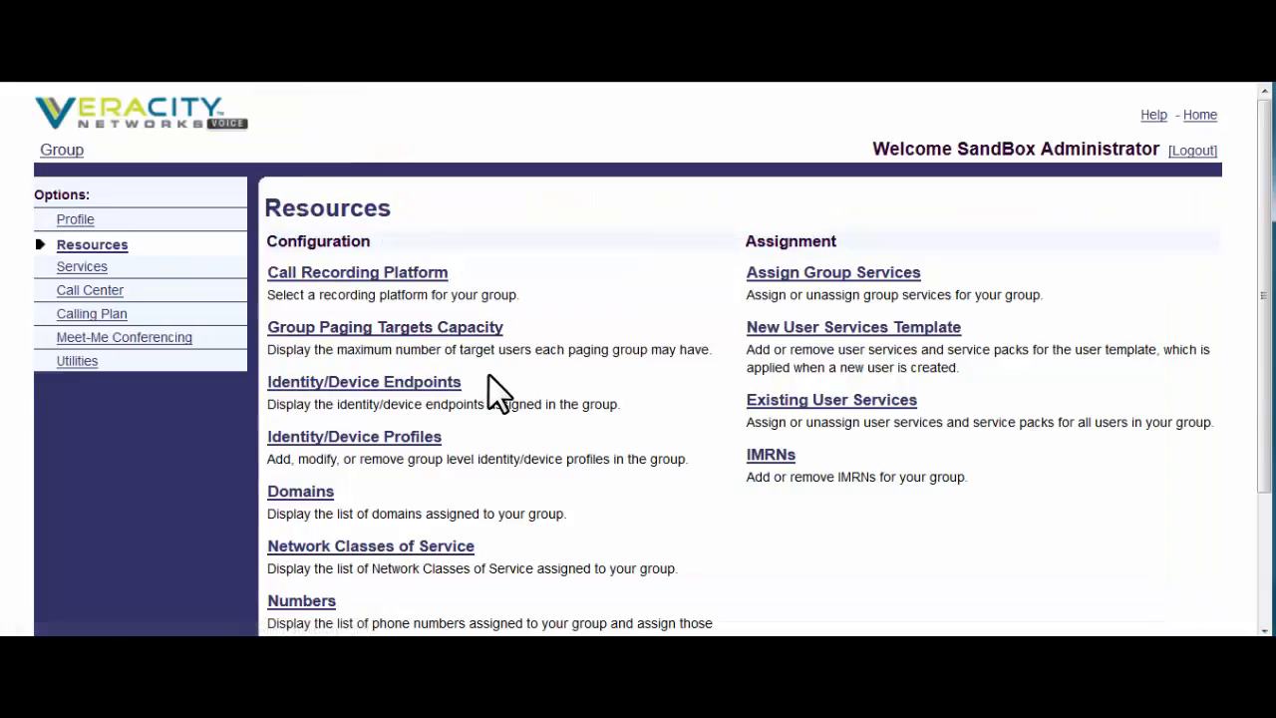
- Open Services from Resources and scroll through the Service Pack, Group Services and User Services tables
{"action": "scroll", "coordinate": [489, 374], "scroll_direction": "down", "scroll_amount": 3}
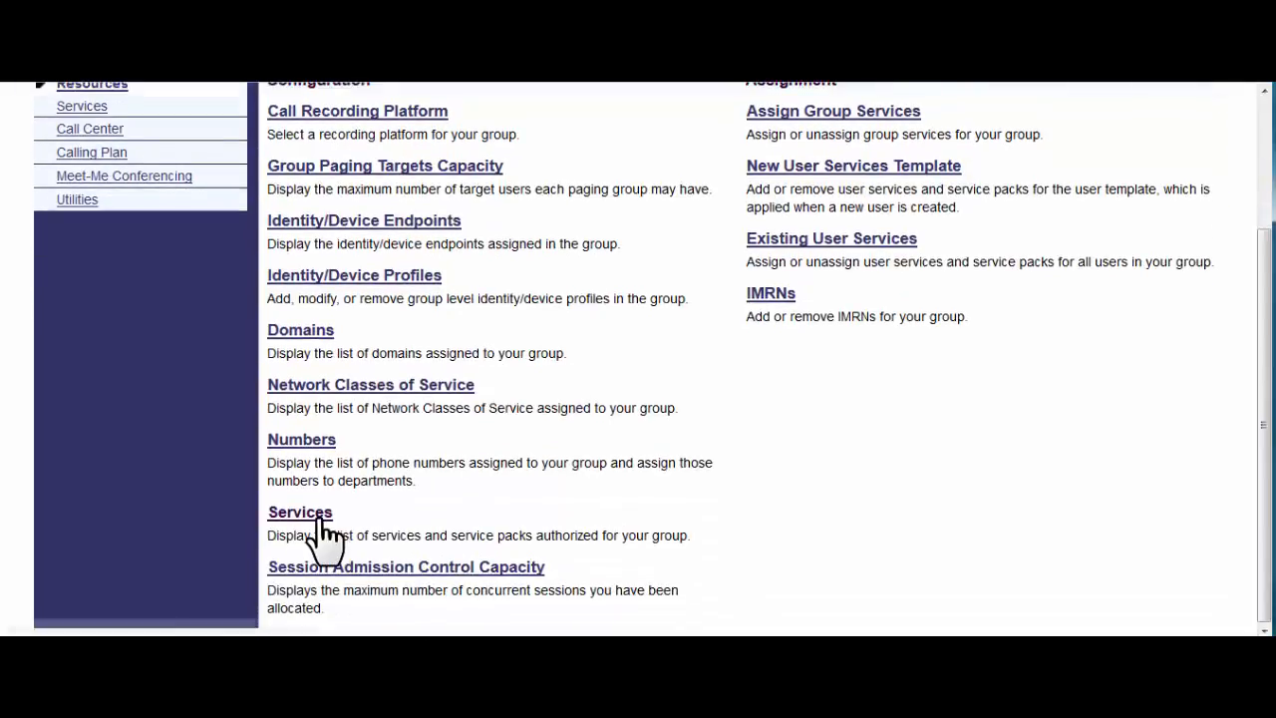
{"action": "left_click", "coordinate": [319, 515]}
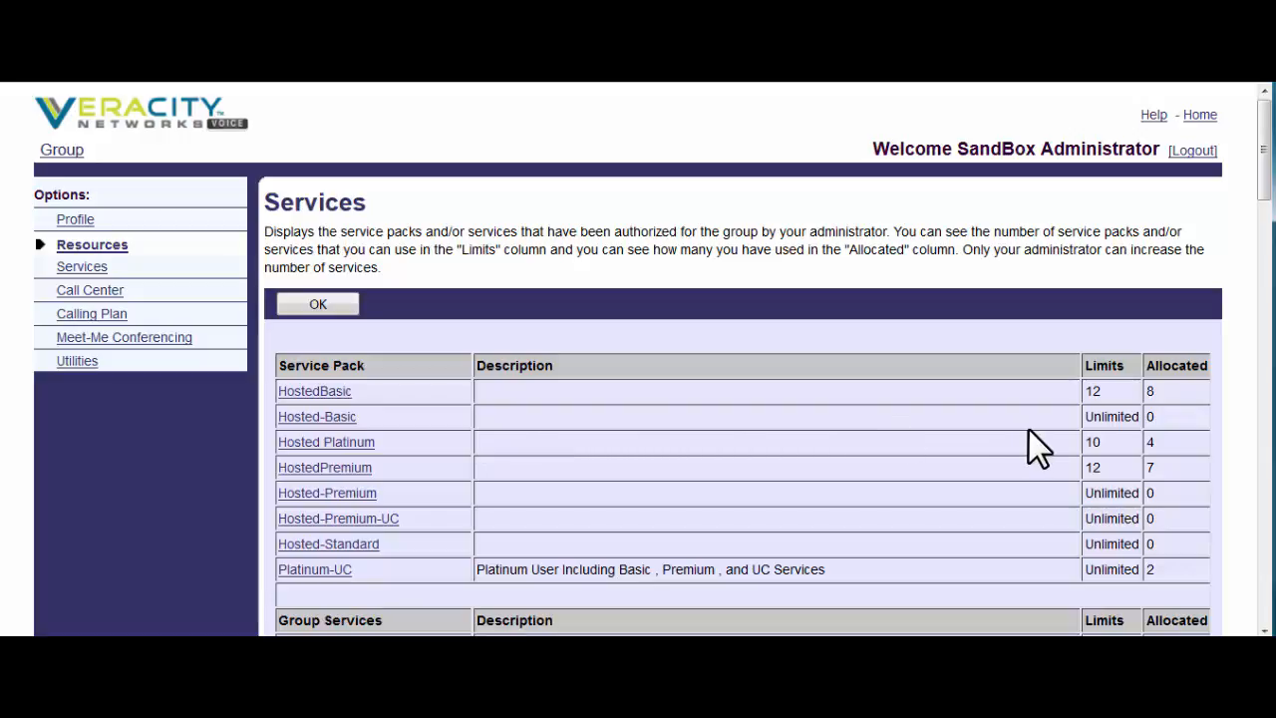
{"action": "scroll", "coordinate": [996, 441], "scroll_direction": "down", "scroll_amount": 4}
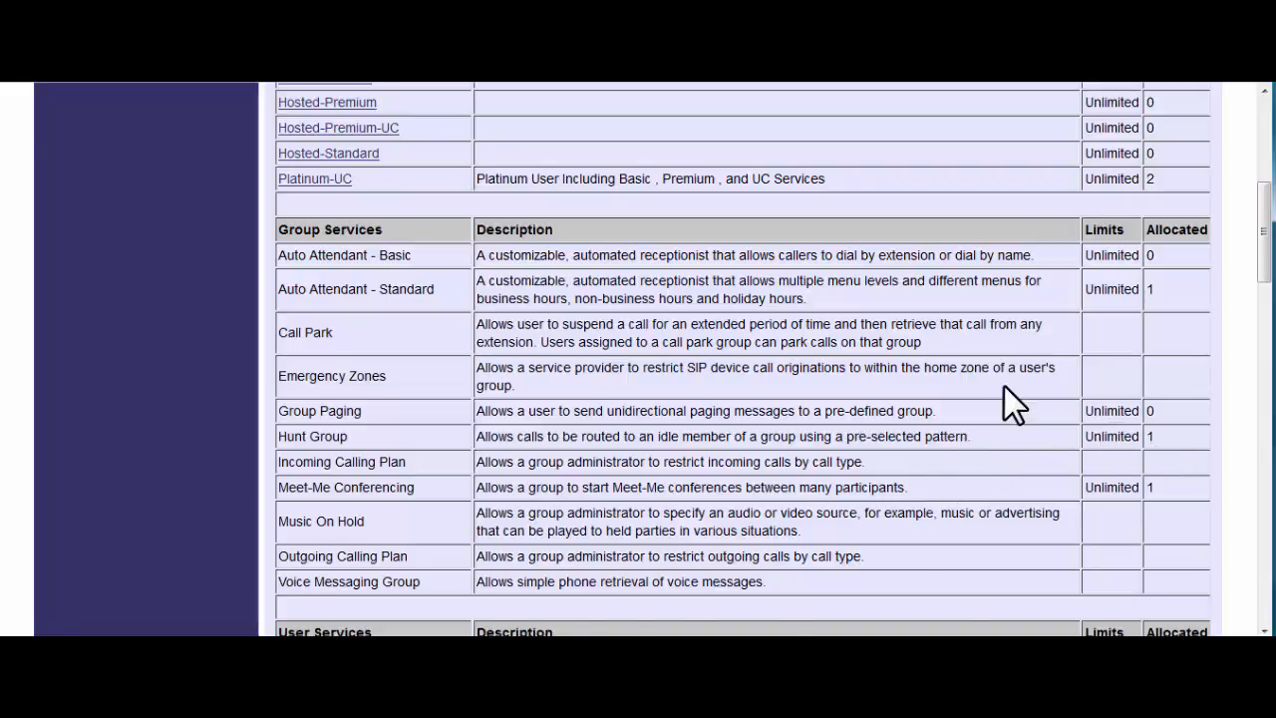
{"action": "scroll", "coordinate": [1004, 387], "scroll_direction": "up", "scroll_amount": 4}
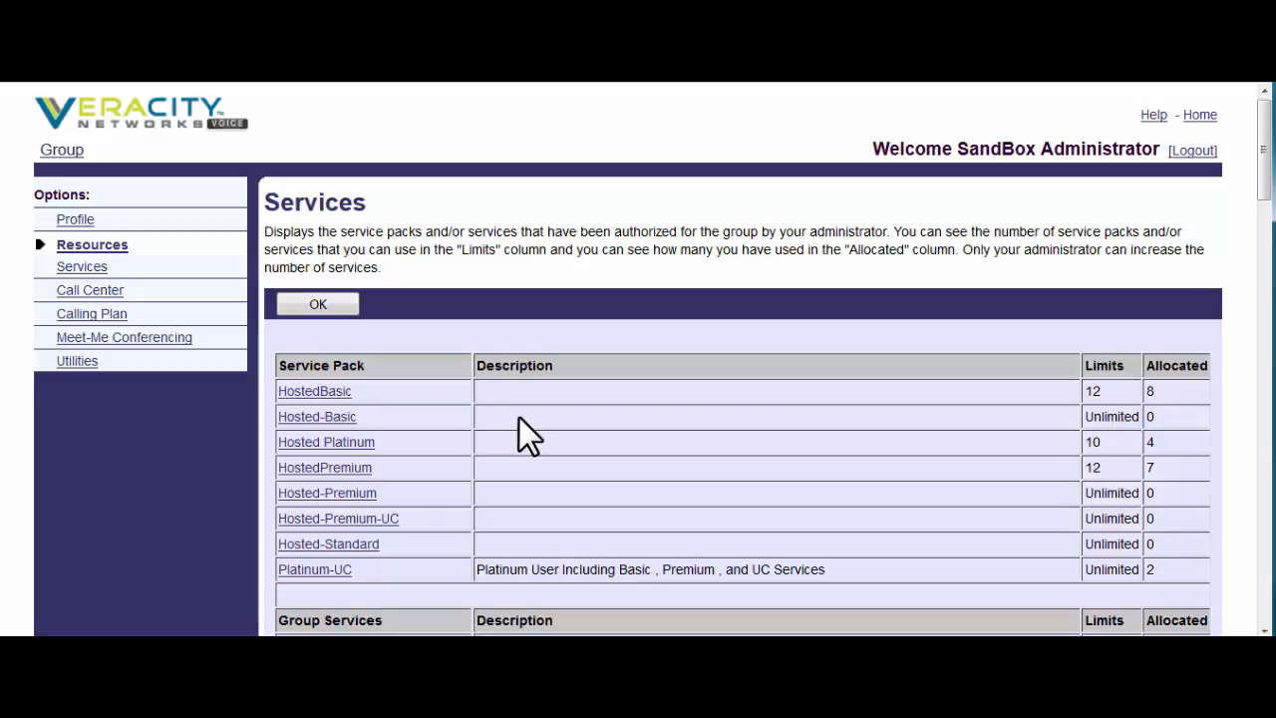
{"action": "scroll", "coordinate": [596, 379], "scroll_direction": "down", "scroll_amount": 10}
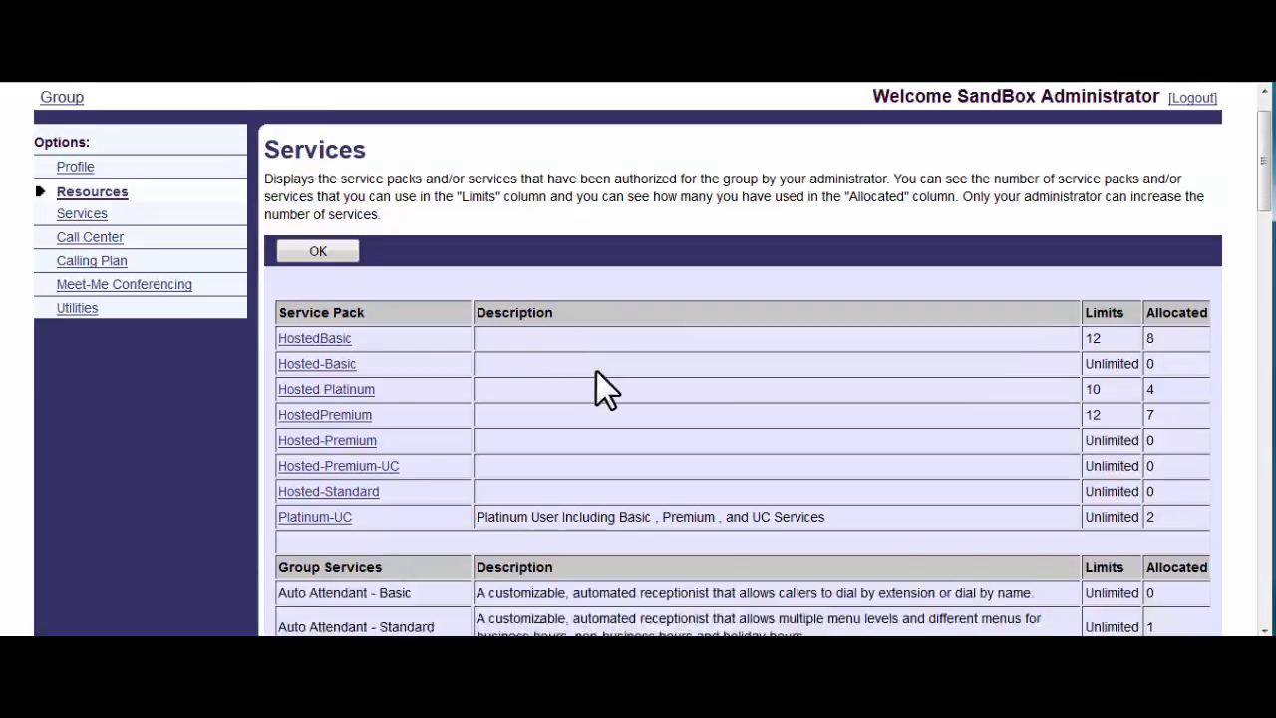
{"action": "scroll", "coordinate": [596, 370], "scroll_direction": "down", "scroll_amount": 3}
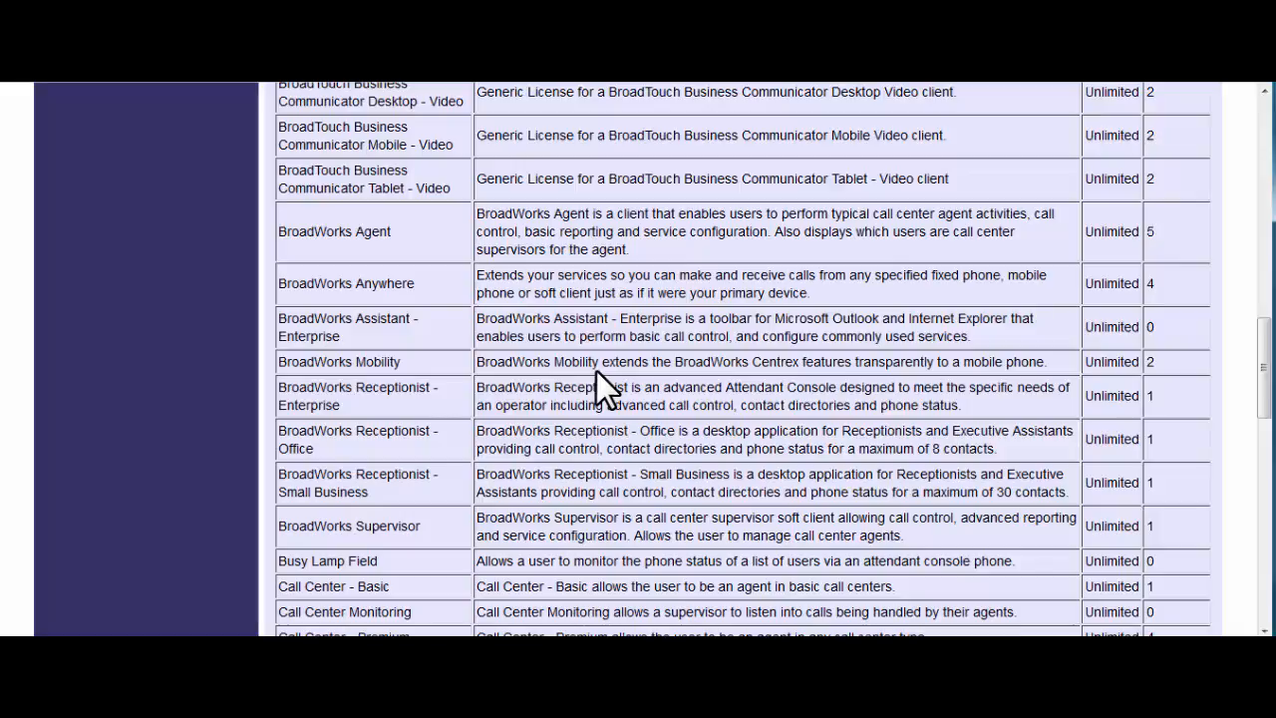
{"action": "scroll", "coordinate": [596, 370], "scroll_direction": "up", "scroll_amount": 9}
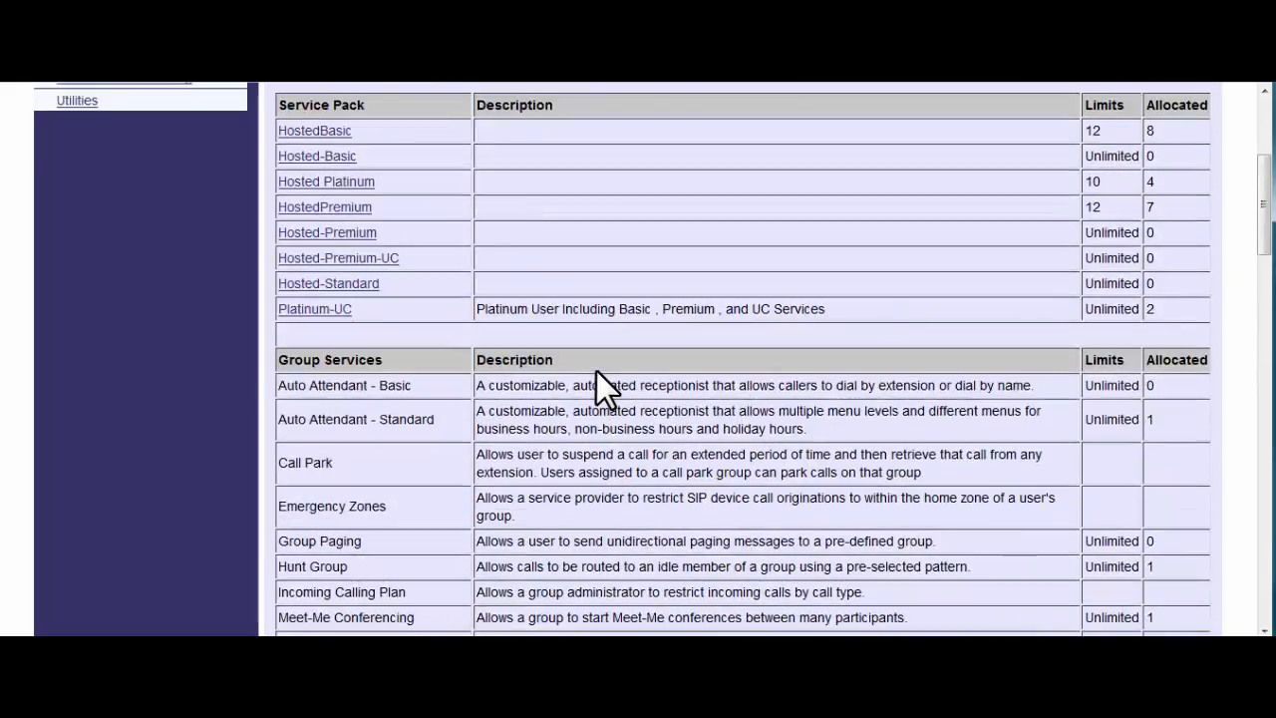
{"action": "scroll", "coordinate": [596, 371], "scroll_direction": "up", "scroll_amount": 3}
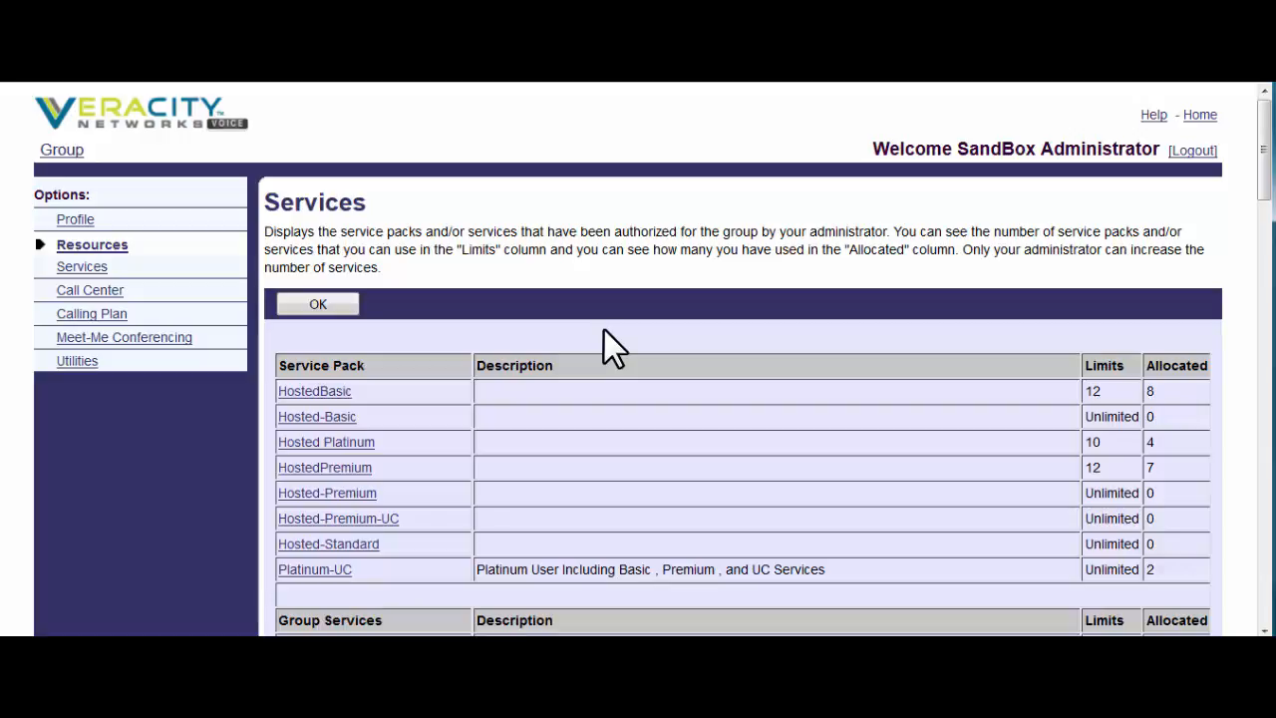
- Under Existing User Services, list the four Hosted Platinum users, then return to Resources
{"action": "left_click", "coordinate": [97, 245]}
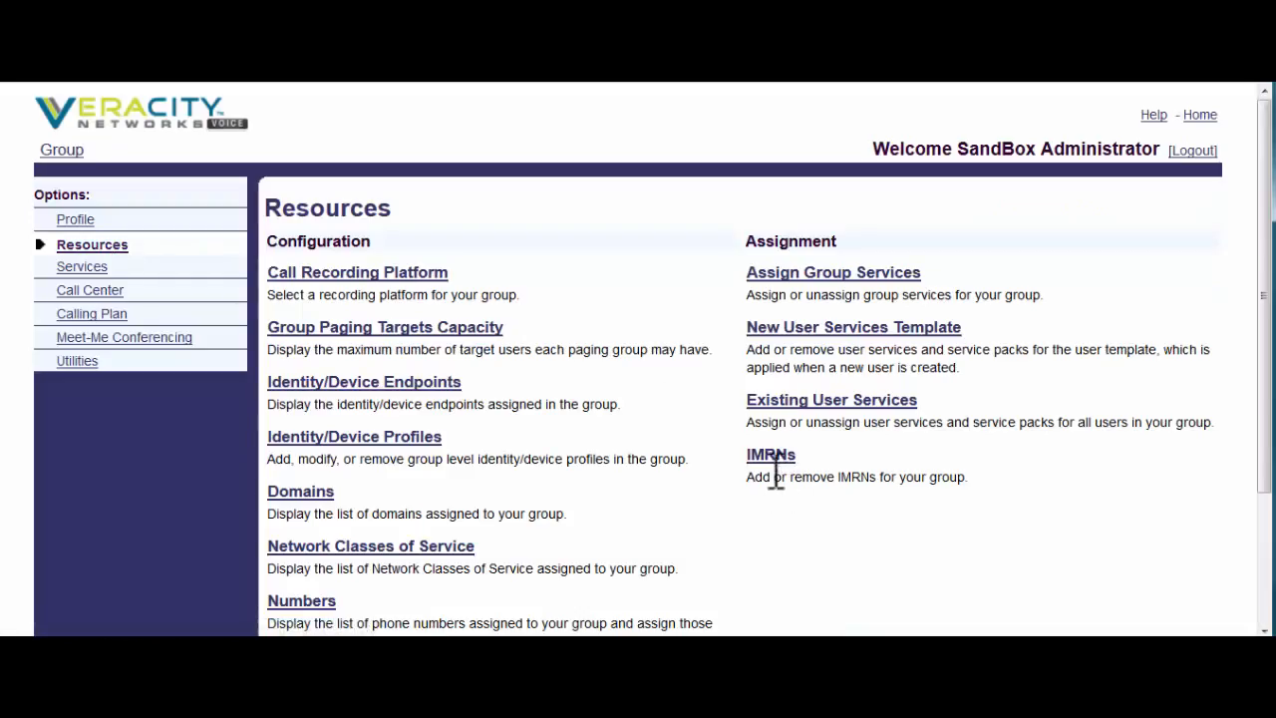
{"action": "left_click", "coordinate": [831, 409]}
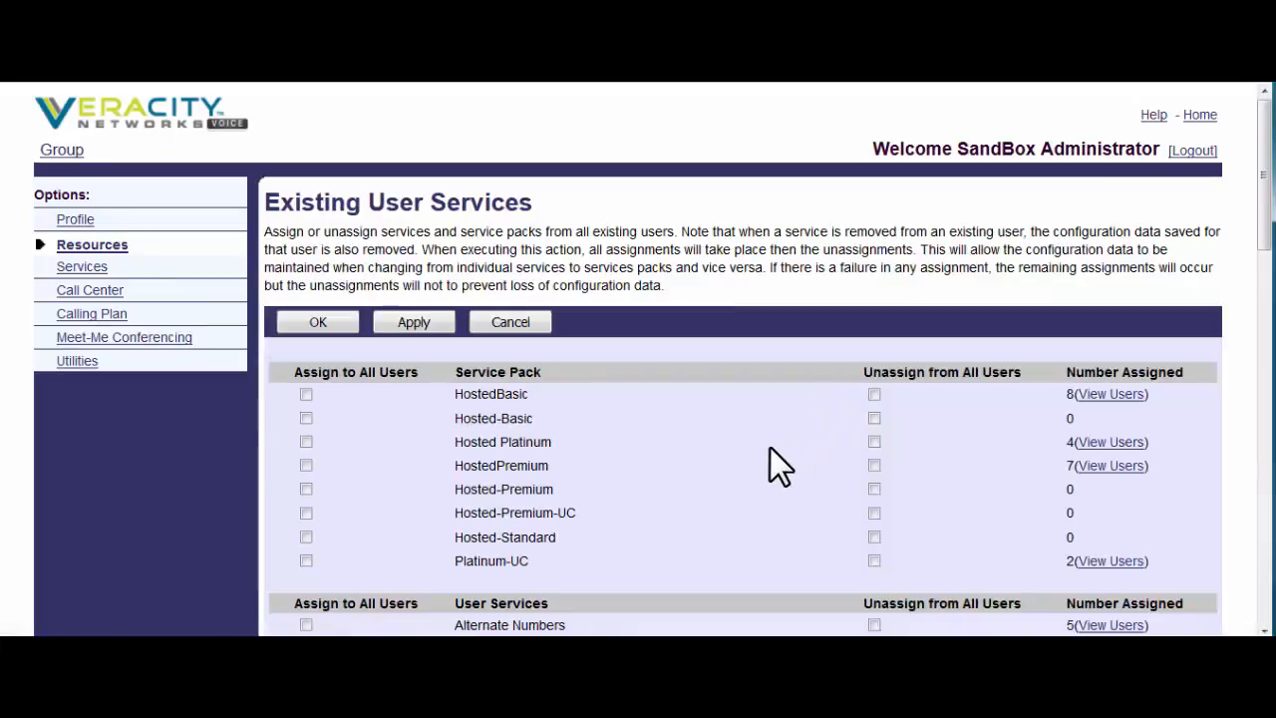
{"action": "scroll", "coordinate": [854, 417], "scroll_direction": "down", "scroll_amount": 4}
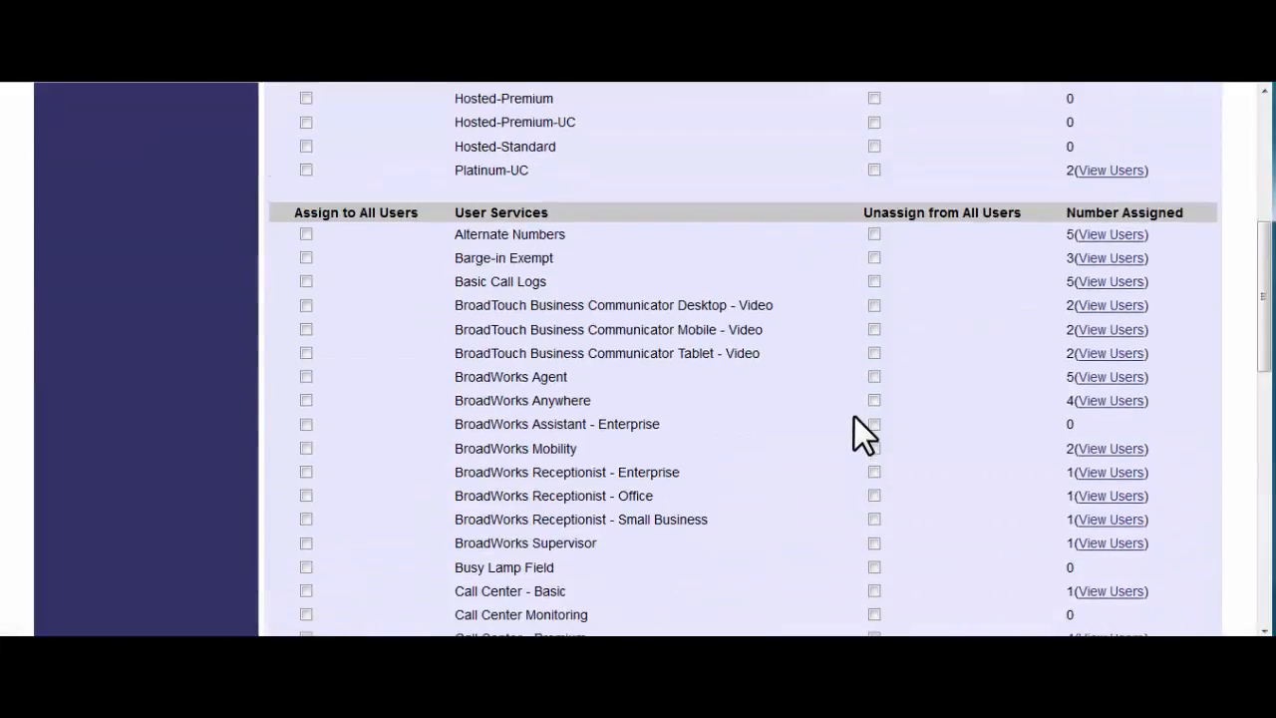
{"action": "scroll", "coordinate": [855, 416], "scroll_direction": "up", "scroll_amount": 4}
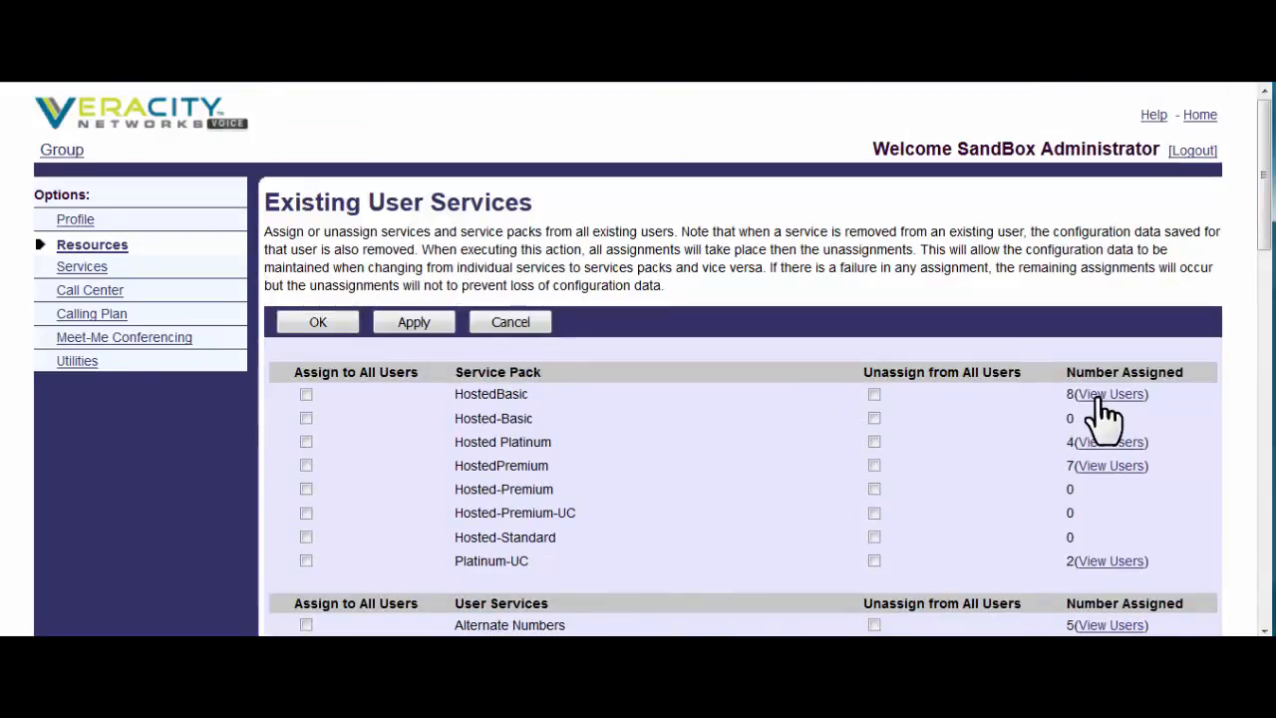
{"action": "left_click", "coordinate": [1108, 446]}
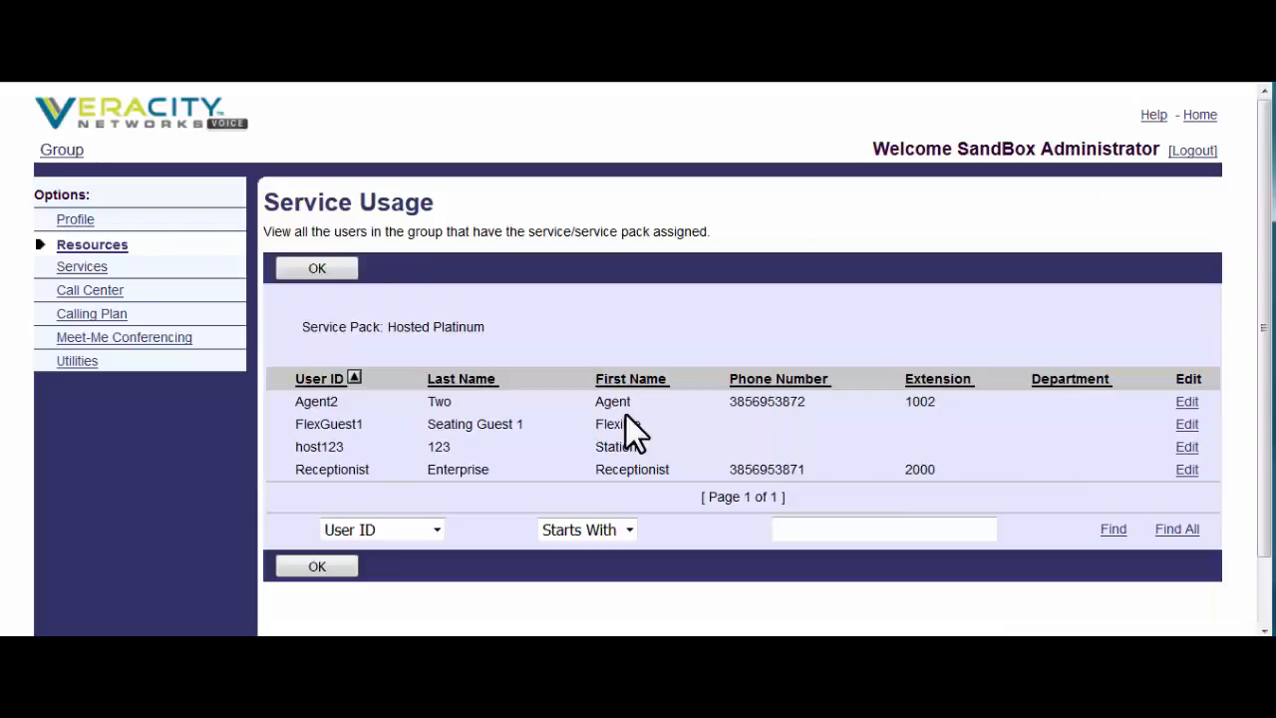
{"action": "left_click", "coordinate": [101, 245]}
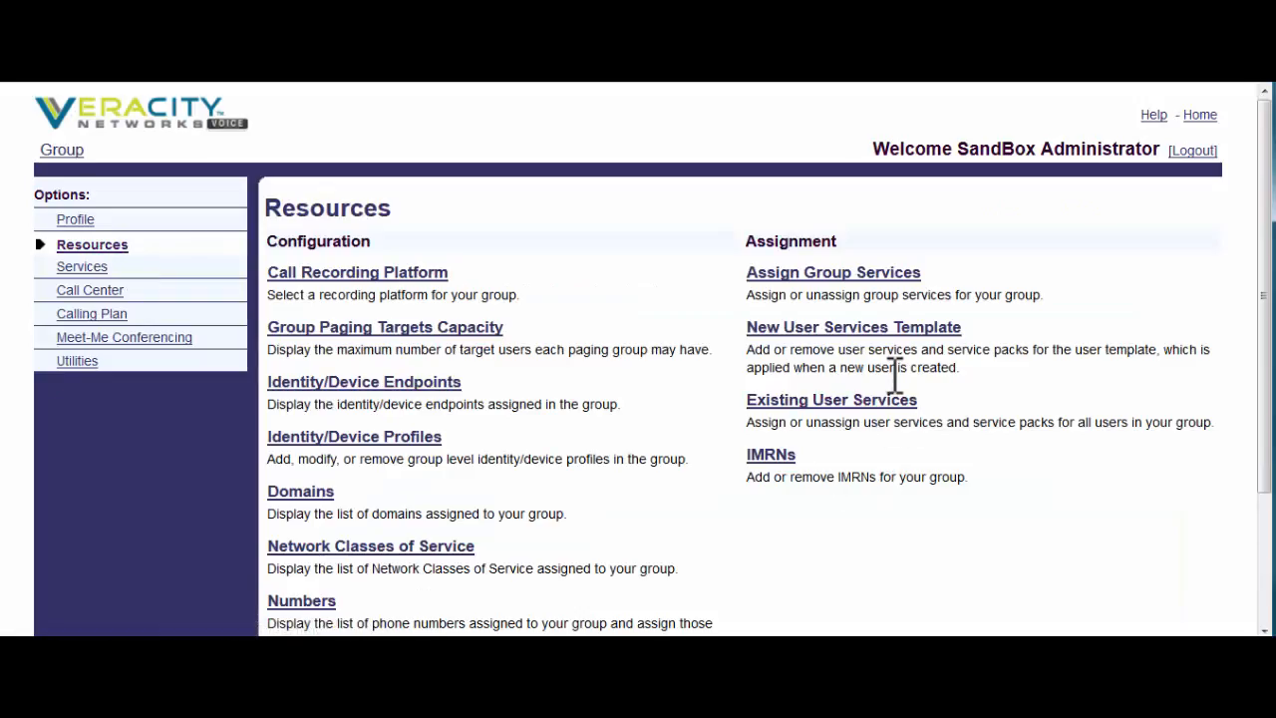
- Save the New User Services Template with HostedBasic and Voice Messaging User, then return to Resources
{"action": "left_click", "coordinate": [835, 336]}
{"action": "scroll", "coordinate": [858, 361], "scroll_direction": "down", "scroll_amount": 3}
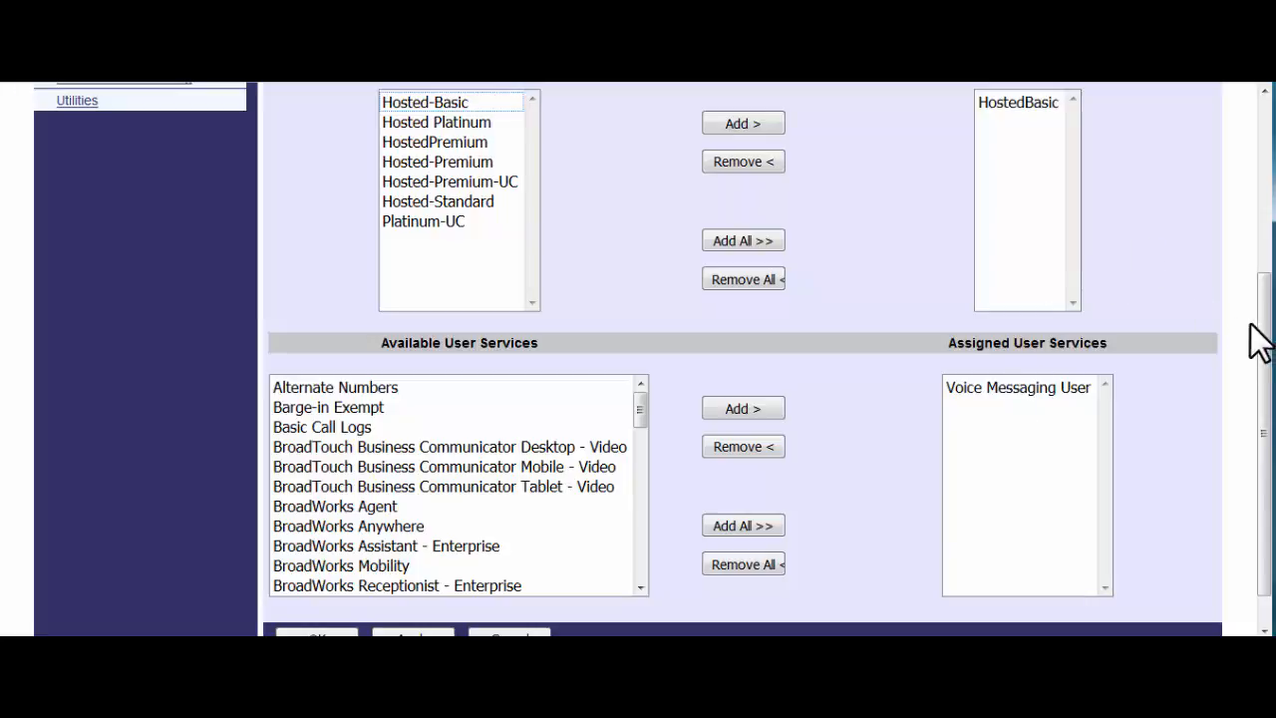
{"action": "left_click_drag", "start_coordinate": [1265, 341], "coordinate": [1221, 192]}
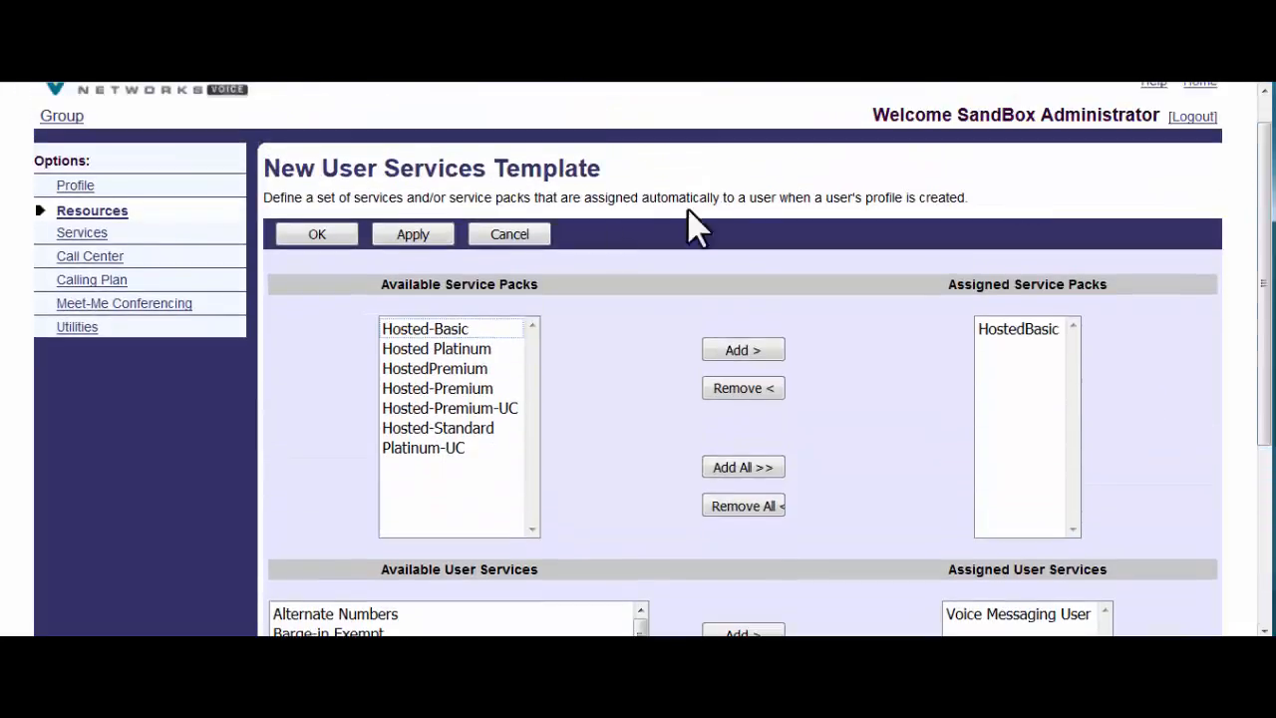
{"action": "left_click", "coordinate": [395, 237]}
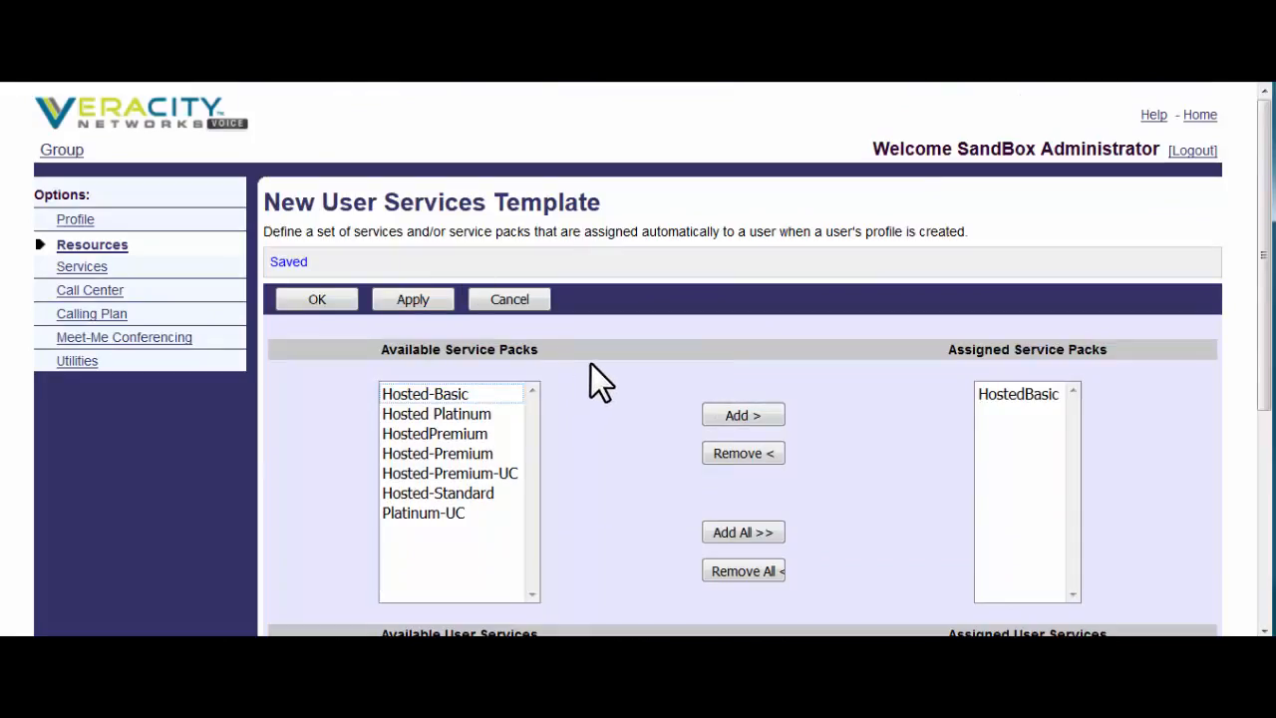
{"action": "left_click", "coordinate": [118, 246]}
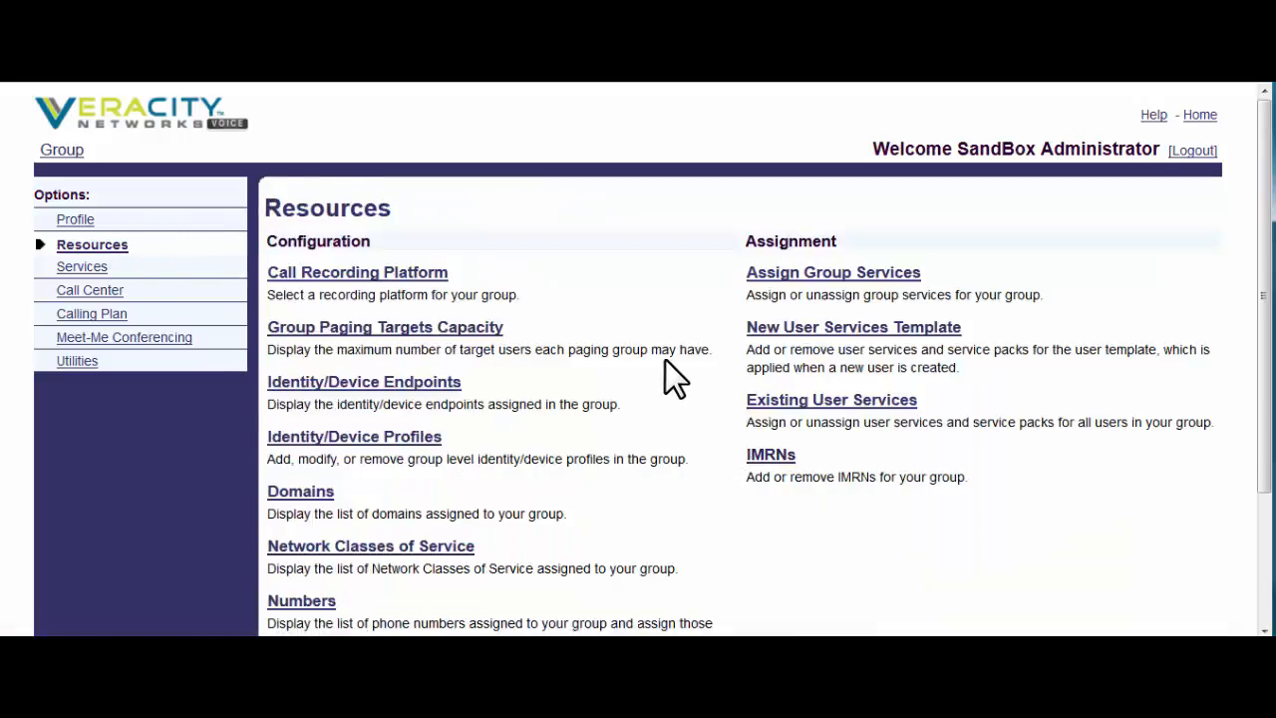
- In Assign Group Services, select Auto Attendant - Basic, Call Park and Group Paging, excluding Emergency Zones
{"action": "left_click", "coordinate": [797, 287]}
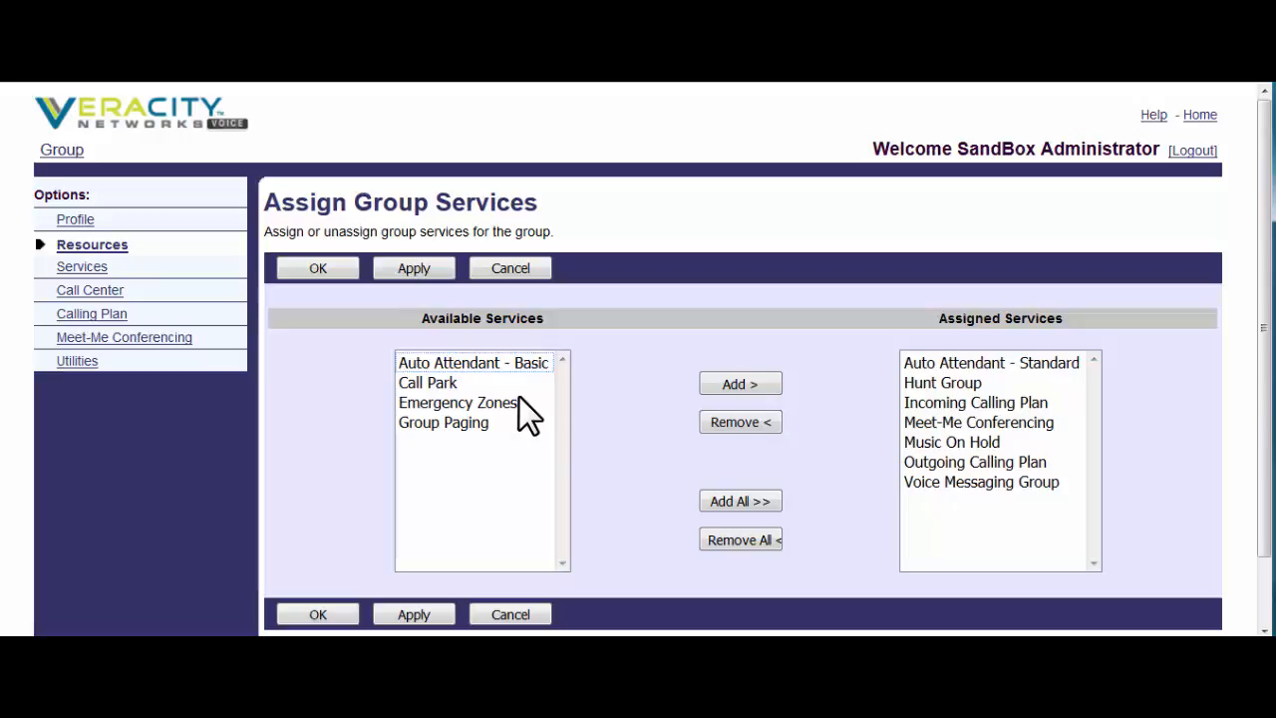
{"action": "left_click", "coordinate": [503, 422]}
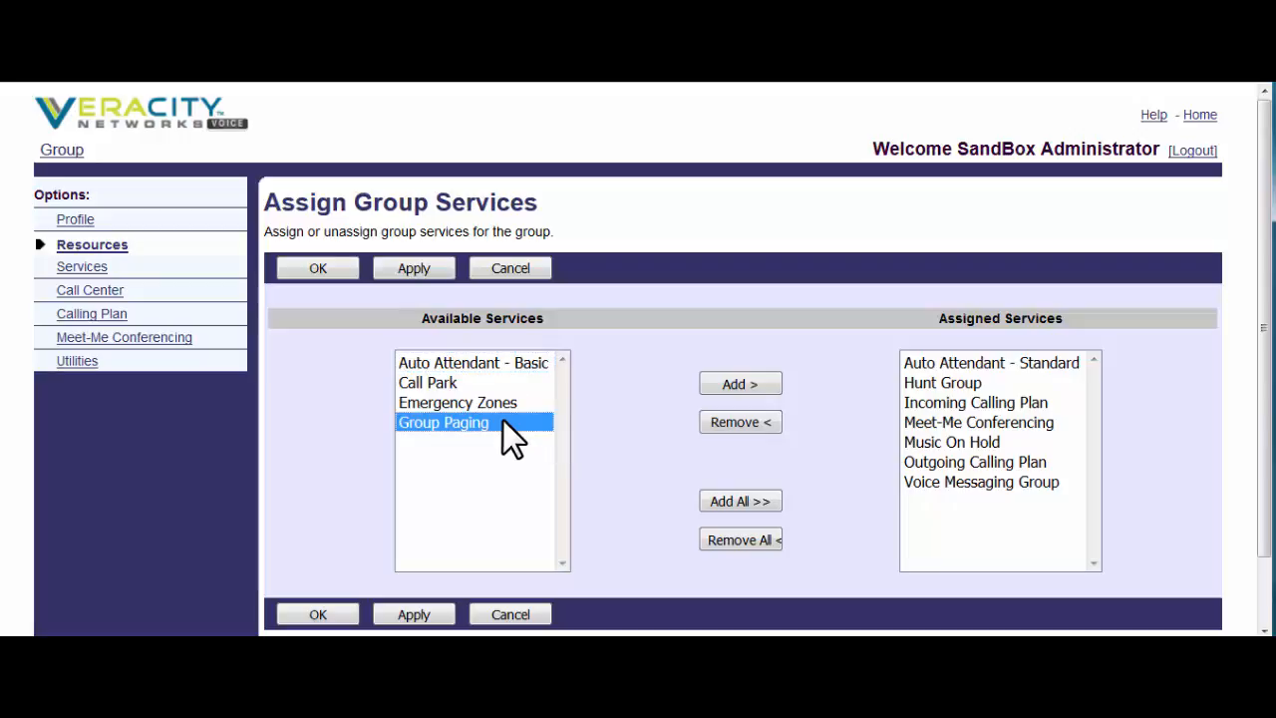
{"action": "left_click", "coordinate": [488, 387], "text": "shift"}
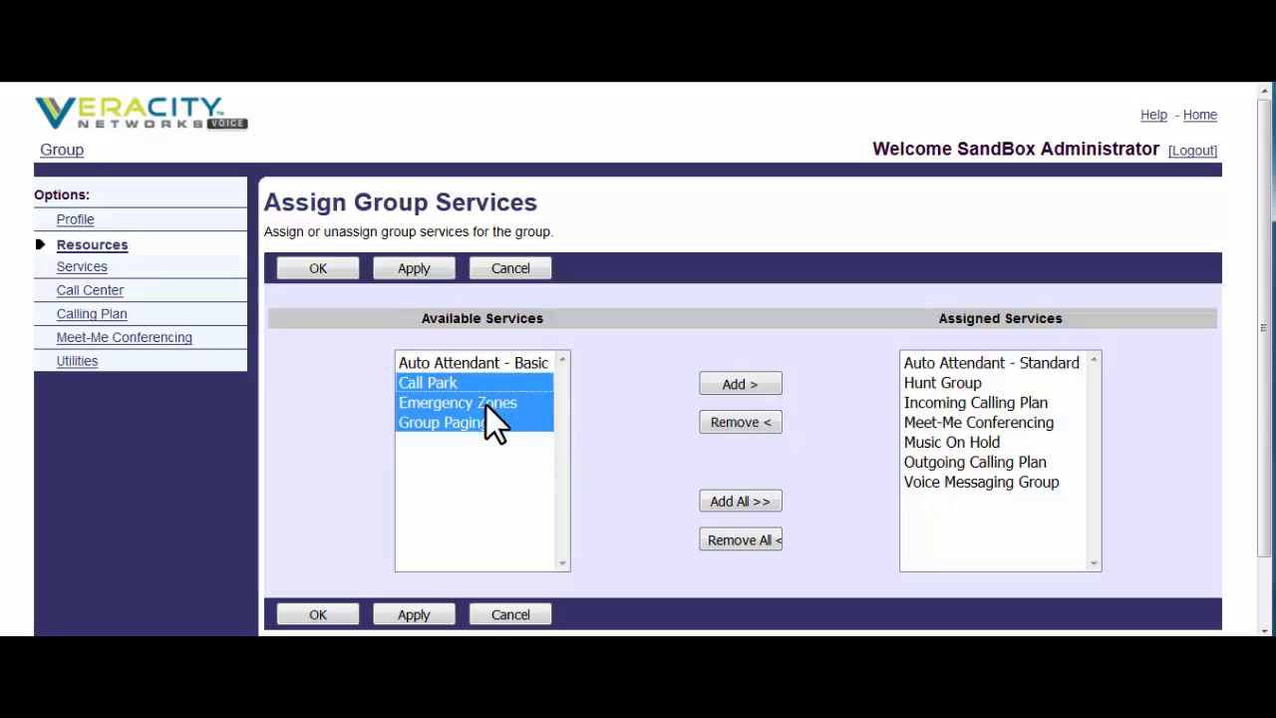
{"action": "left_click", "coordinate": [486, 406], "text": "ctrl"}
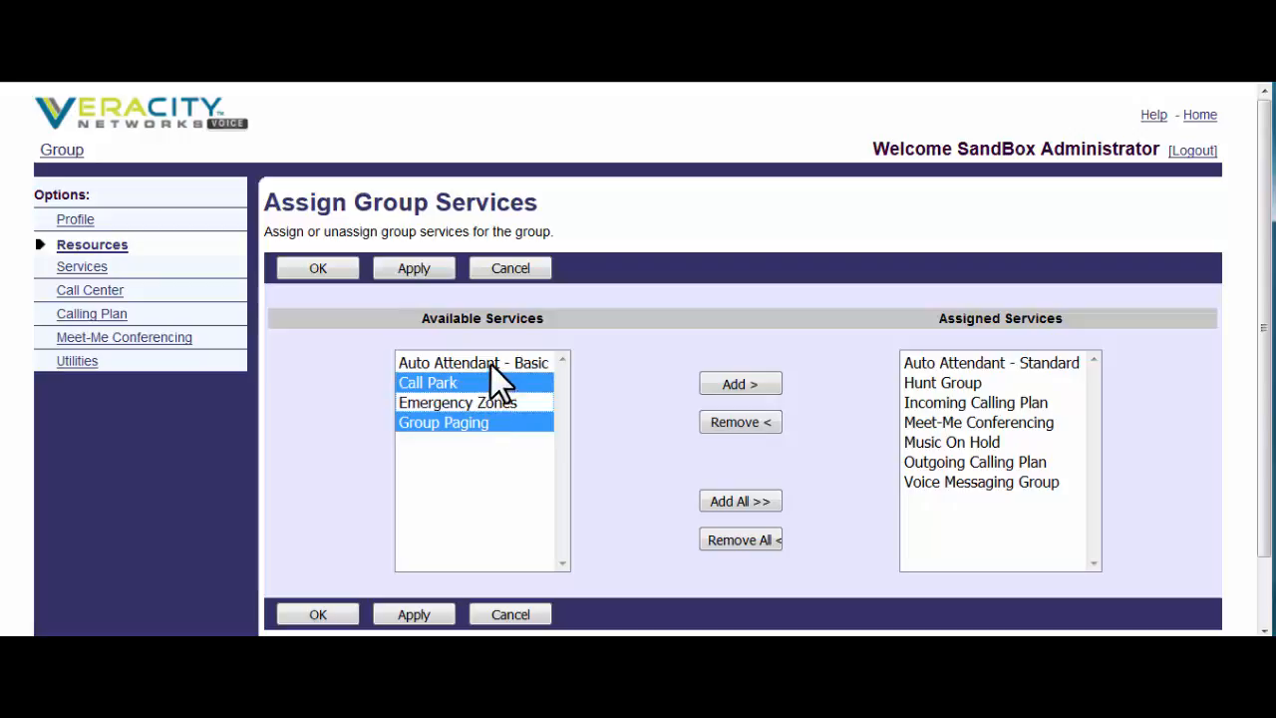
{"action": "left_click", "coordinate": [490, 362], "text": "ctrl"}
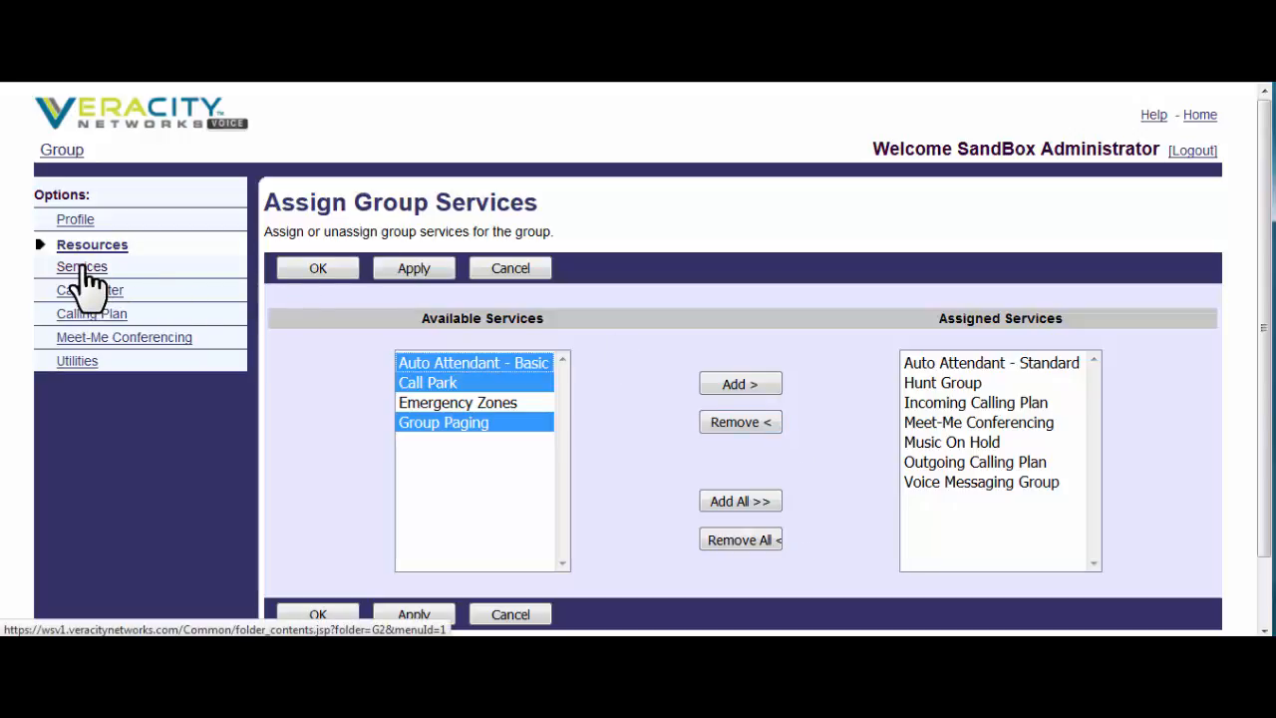
- Scroll the group Services list from Auto Attendant and Hunt Group down to BroadWorks Anywhere
{"action": "left_click", "coordinate": [83, 269]}
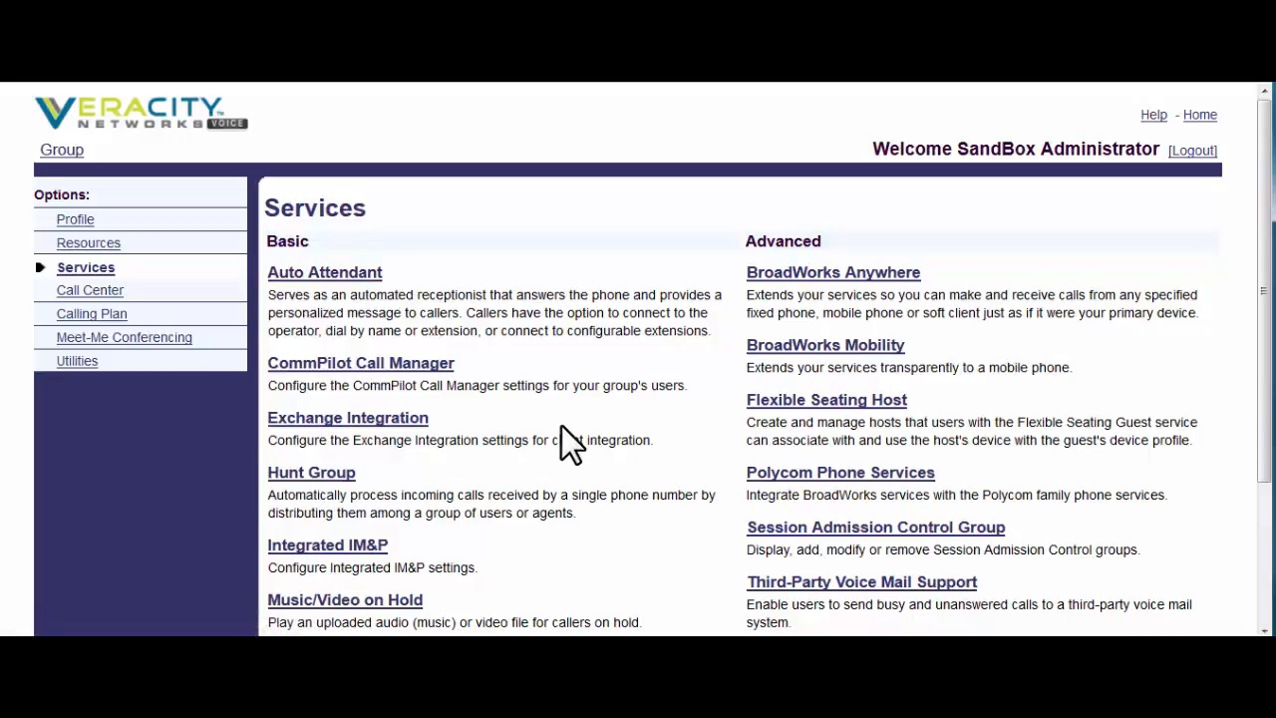
{"action": "scroll", "coordinate": [562, 426], "scroll_direction": "down", "scroll_amount": 3}
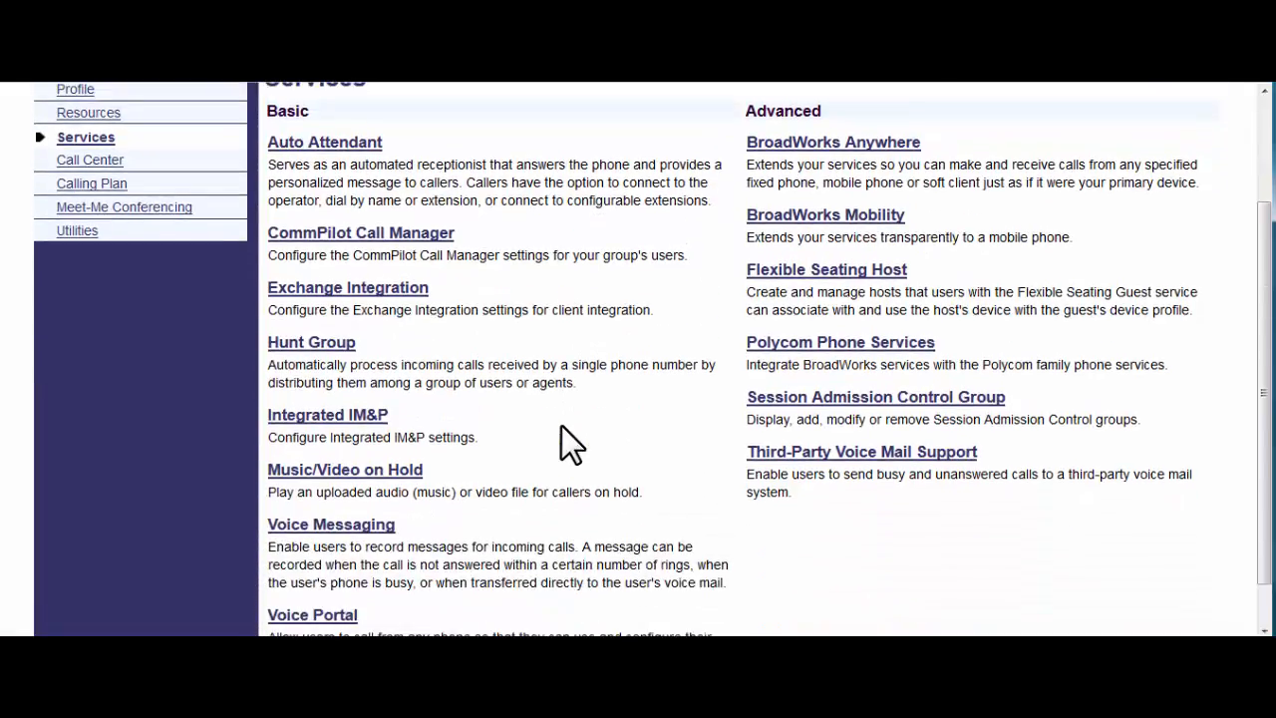
{"action": "scroll", "coordinate": [562, 426], "scroll_direction": "down", "scroll_amount": 1}
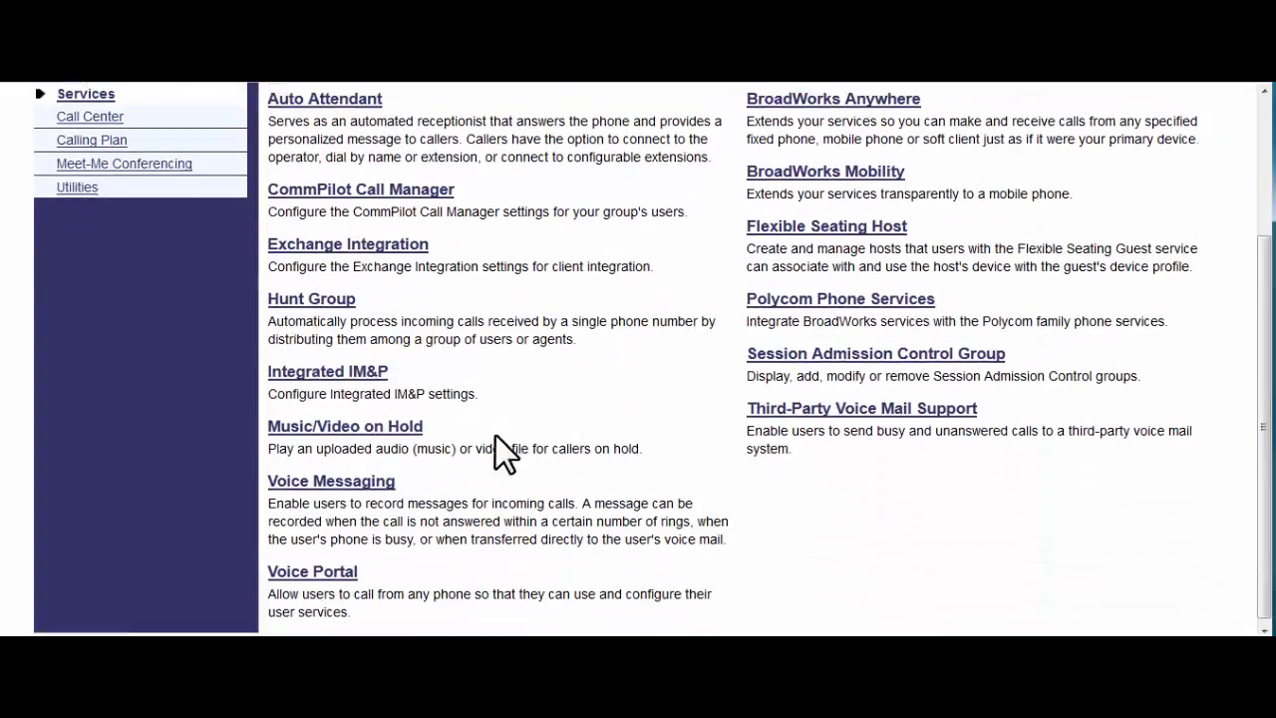
- Review the Music/Video On Hold entries, then go back to the group Profile page
{"action": "left_click", "coordinate": [360, 424]}
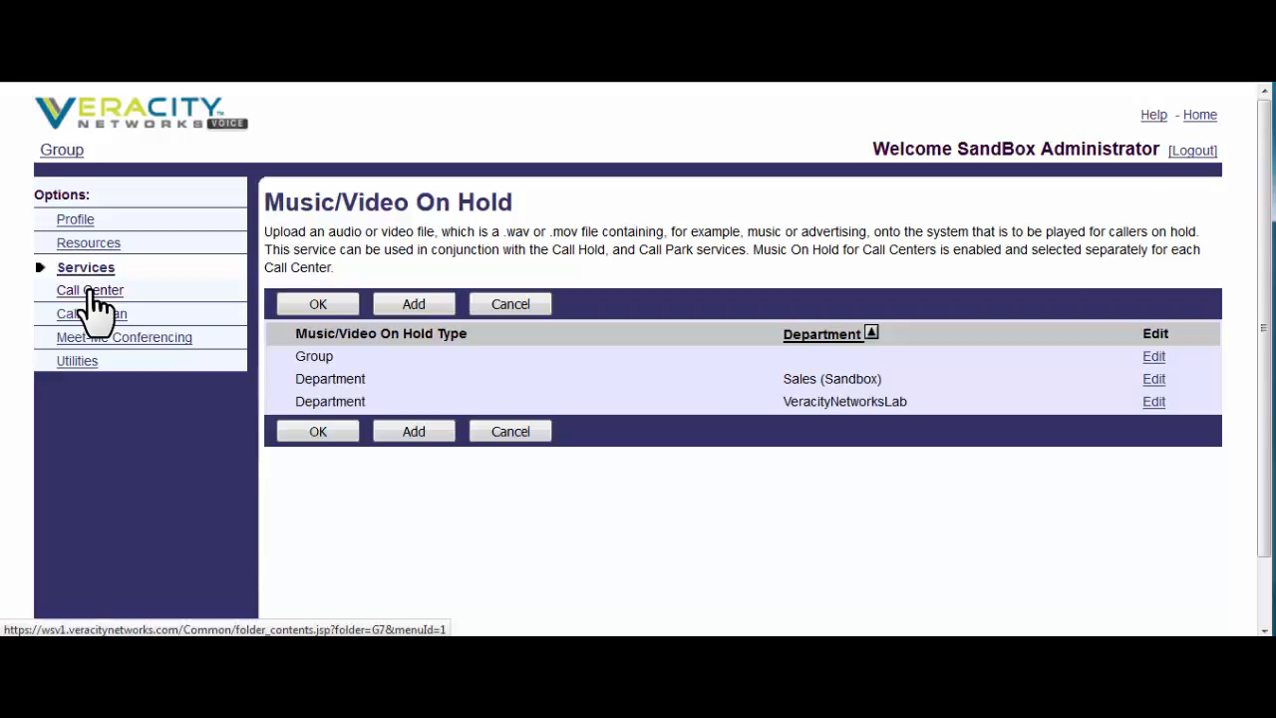
{"action": "left_click", "coordinate": [81, 222]}
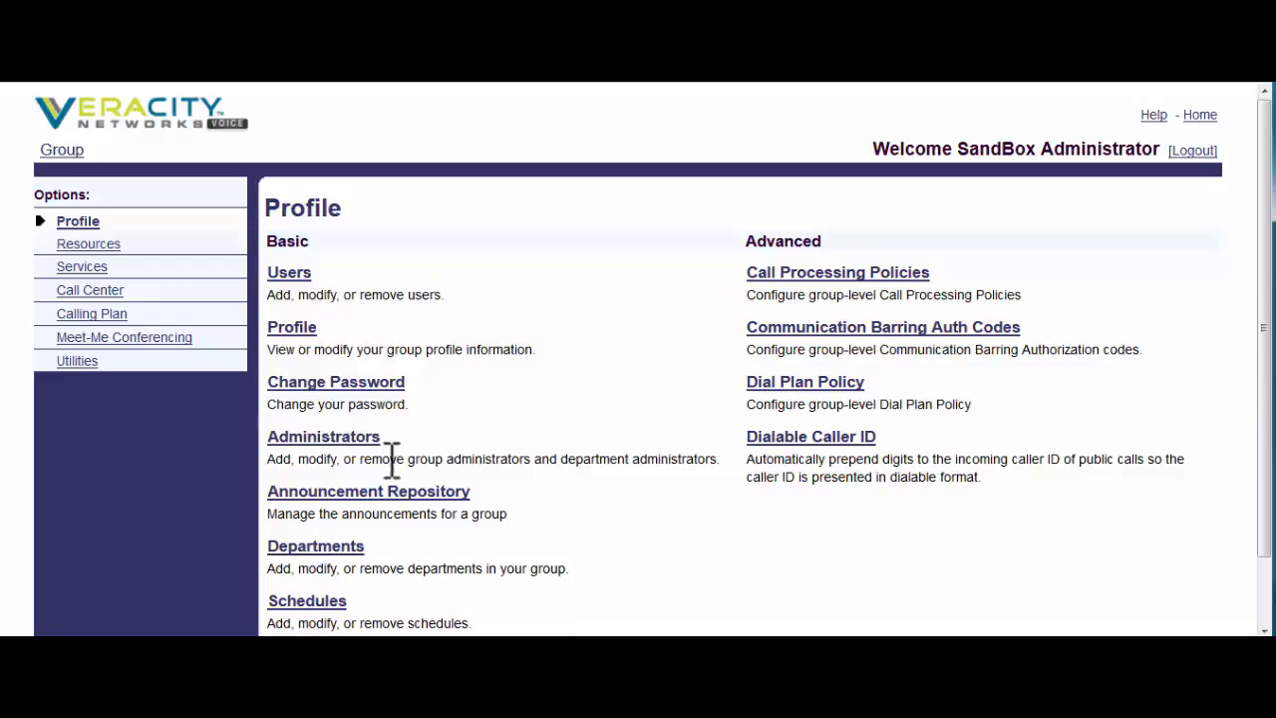
- Open the first group administrator and scroll through their Group Administrator Policies
{"action": "left_click", "coordinate": [351, 439]}
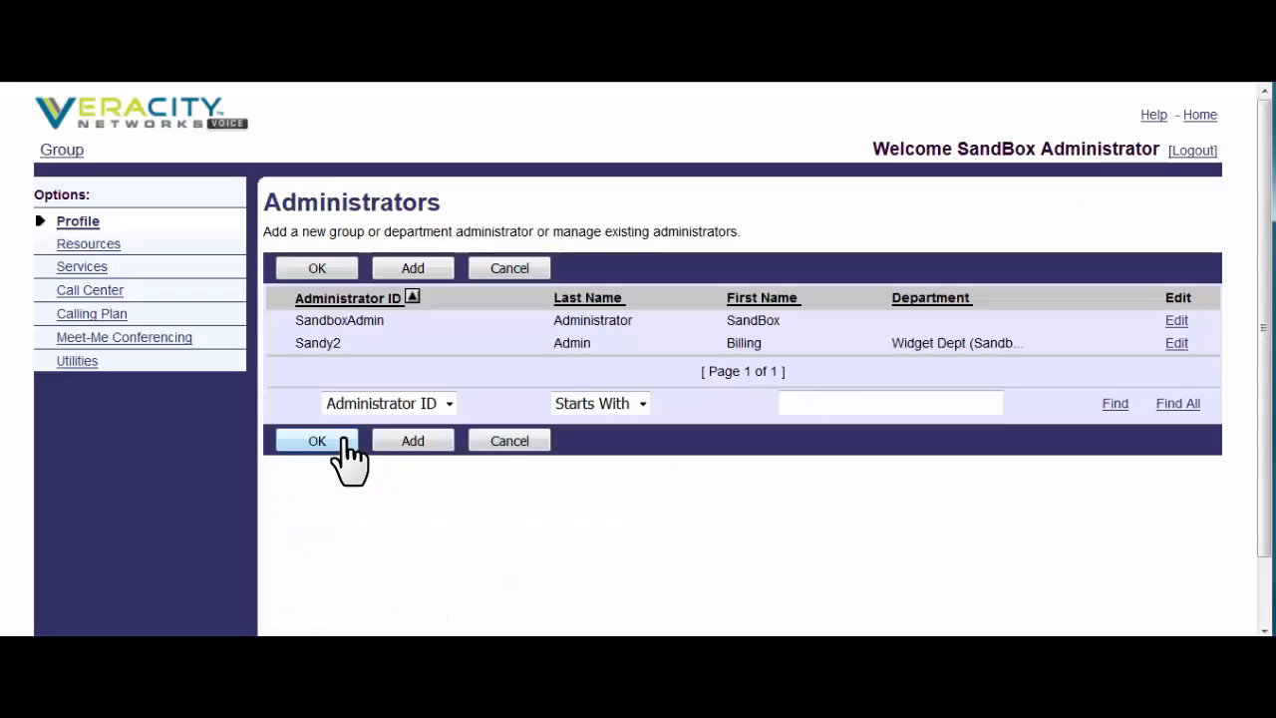
{"action": "left_click", "coordinate": [351, 322]}
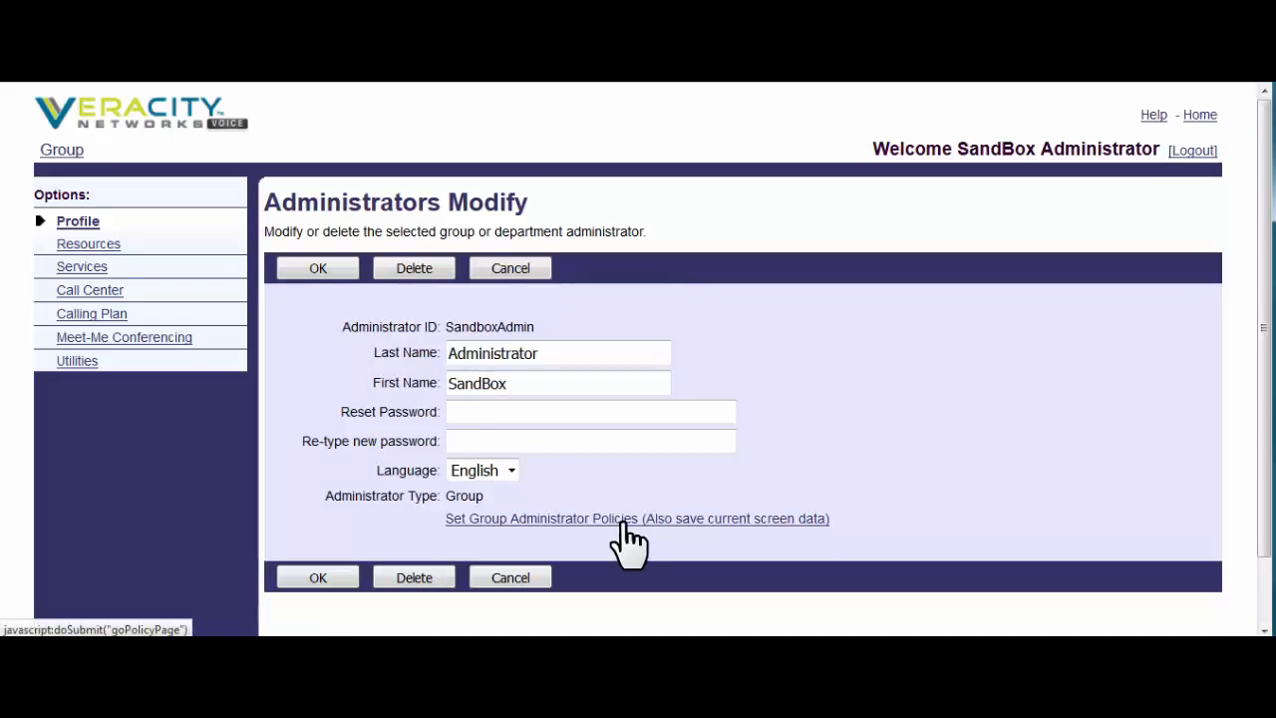
{"action": "left_click", "coordinate": [621, 522]}
{"action": "scroll", "coordinate": [716, 447], "scroll_direction": "down", "scroll_amount": 10}
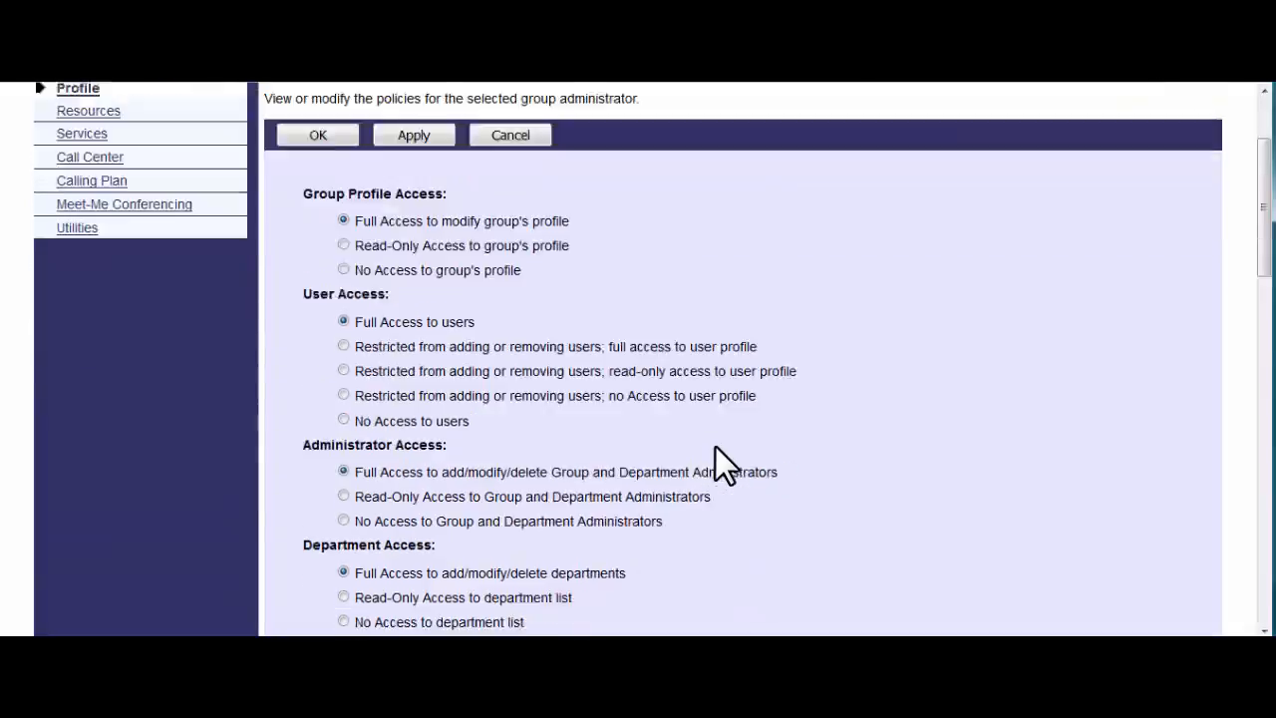
{"action": "scroll", "coordinate": [715, 447], "scroll_direction": "up", "scroll_amount": 5}
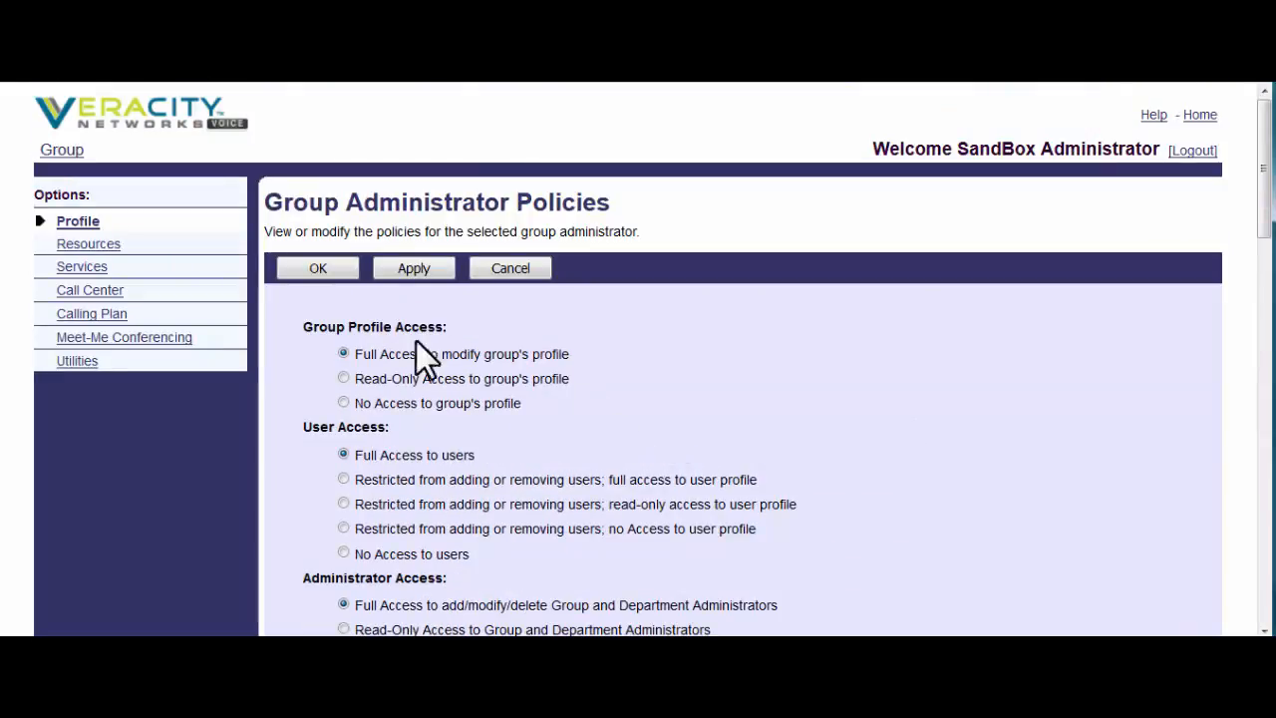
- Review the group's Departments list, then return to the Profile options
{"action": "left_click", "coordinate": [77, 221]}
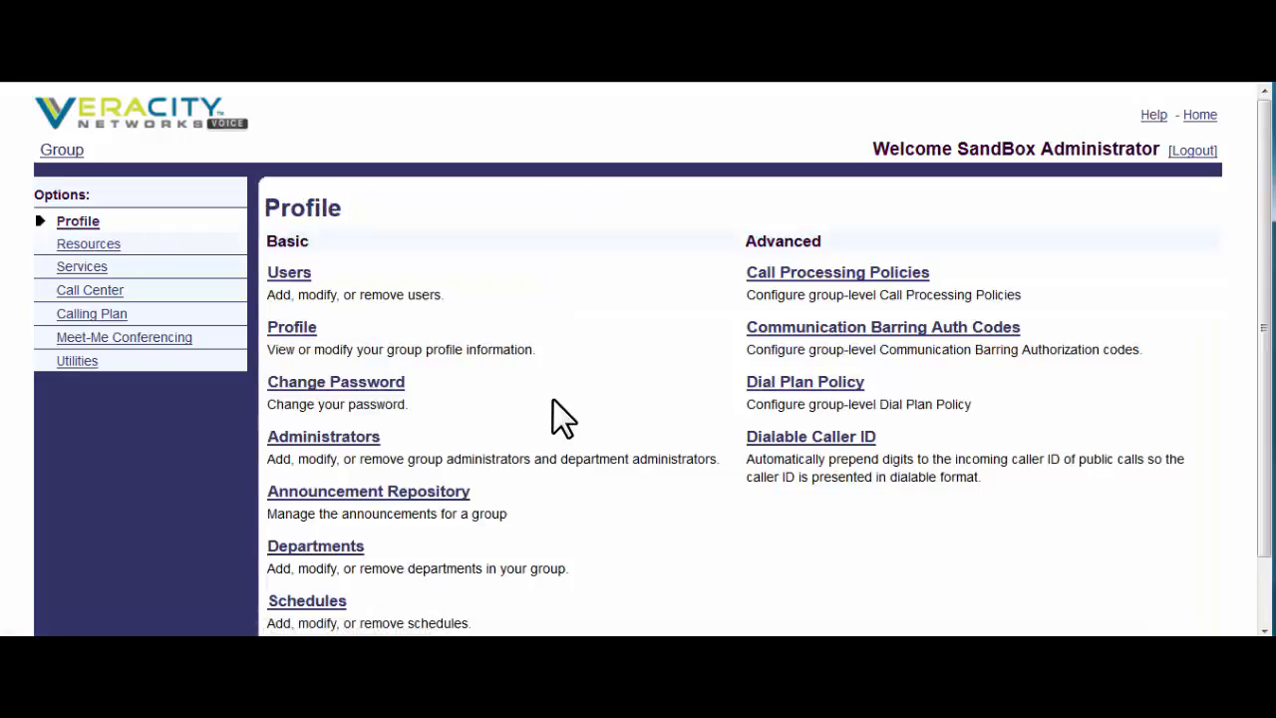
{"action": "left_click", "coordinate": [320, 550]}
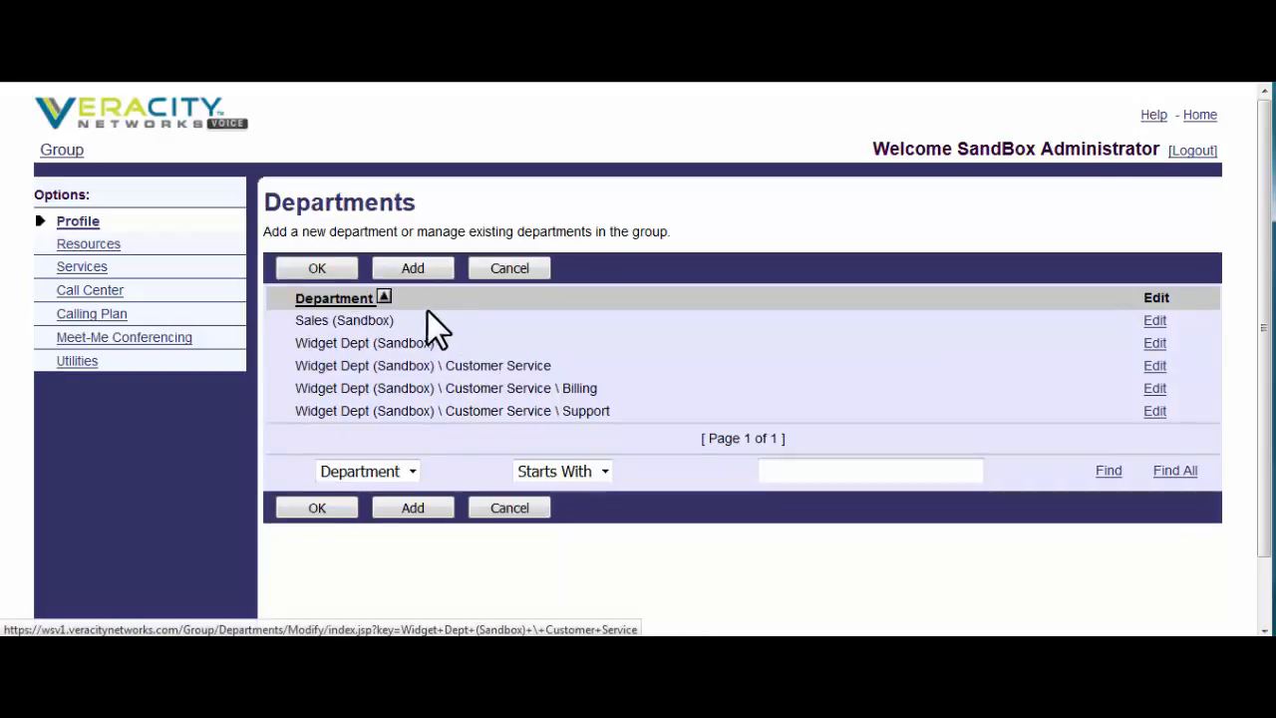
{"action": "left_click", "coordinate": [328, 268]}
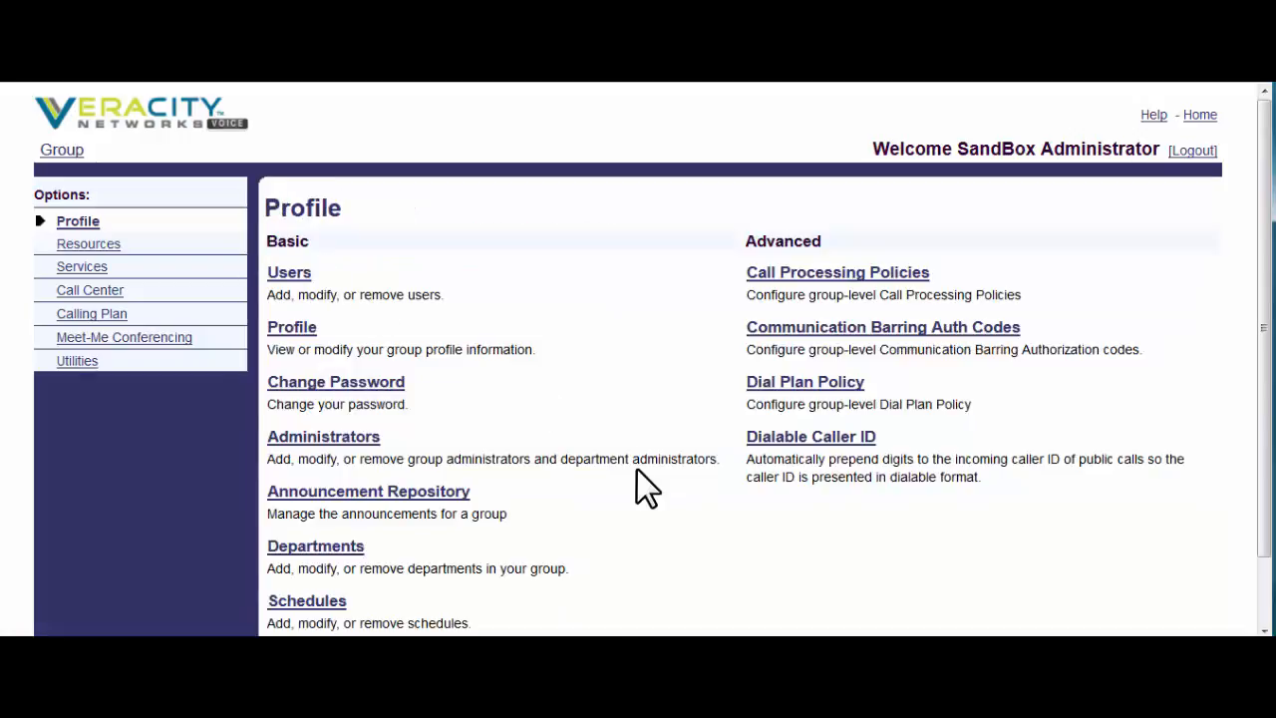
- Review the group's five schedules, including Business Hours and Holidays, then return to Profile
{"action": "scroll", "coordinate": [636, 469], "scroll_direction": "down", "scroll_amount": 2}
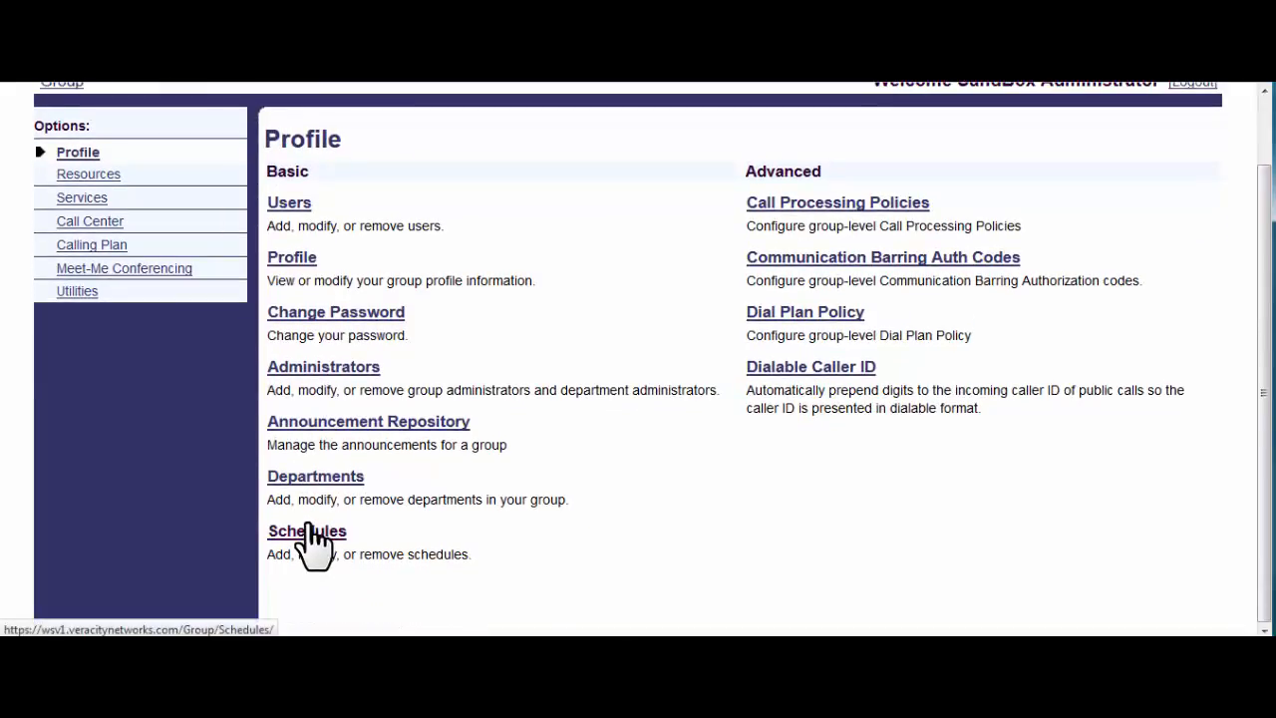
{"action": "left_click", "coordinate": [309, 531]}
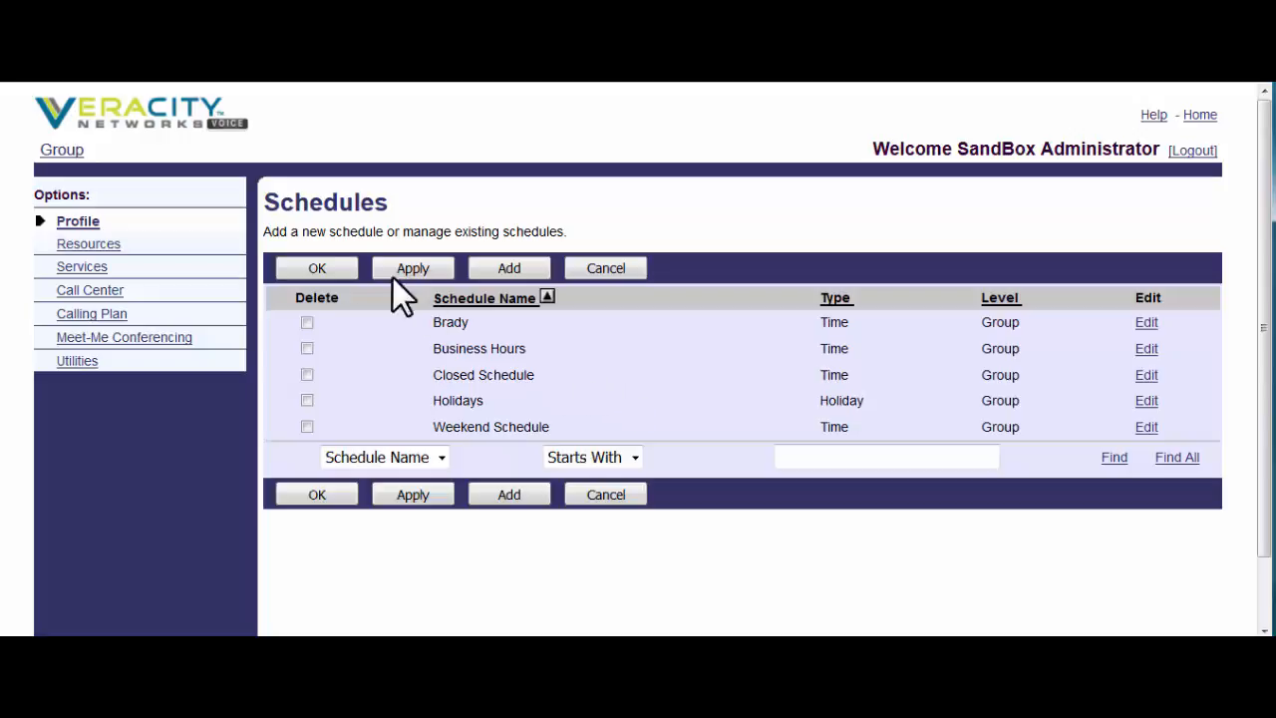
{"action": "left_click", "coordinate": [86, 223]}
{"action": "scroll", "coordinate": [681, 499], "scroll_direction": "down", "scroll_amount": 1}
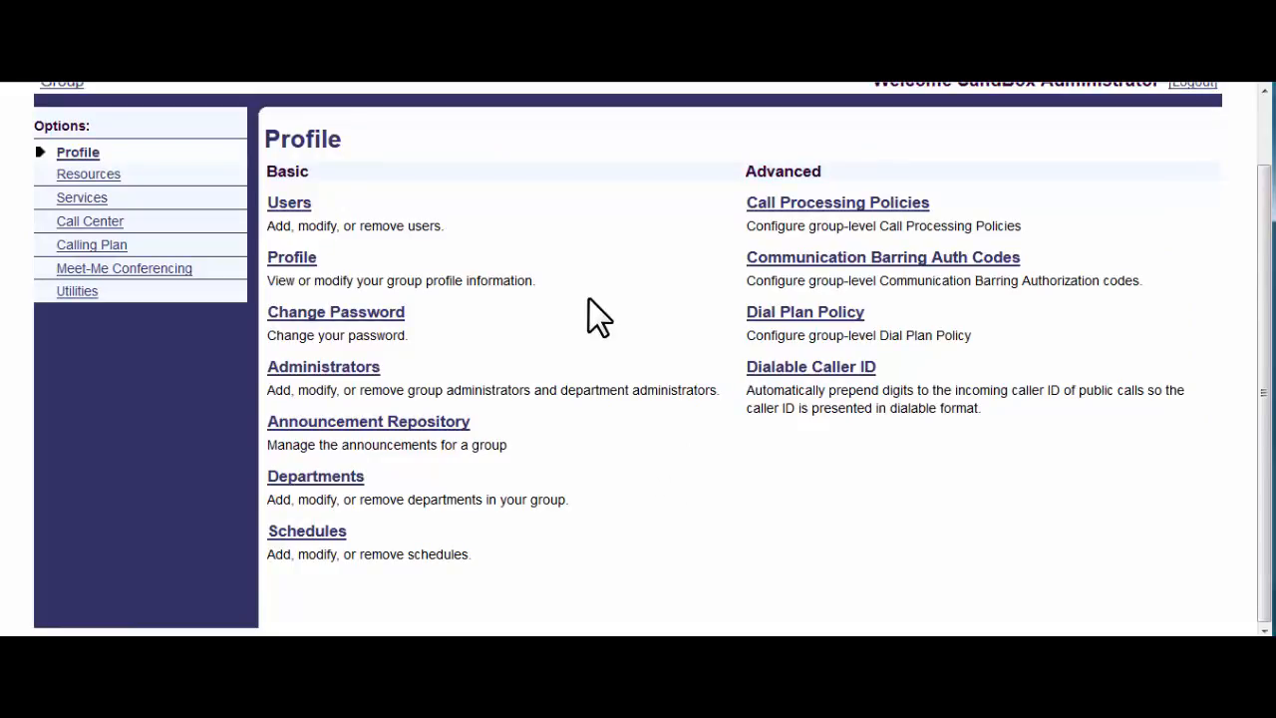
- List all eight group users with an empty Starts With search and open the first agent's profile
{"action": "left_click", "coordinate": [276, 206]}
{"action": "left_click", "coordinate": [422, 332]}
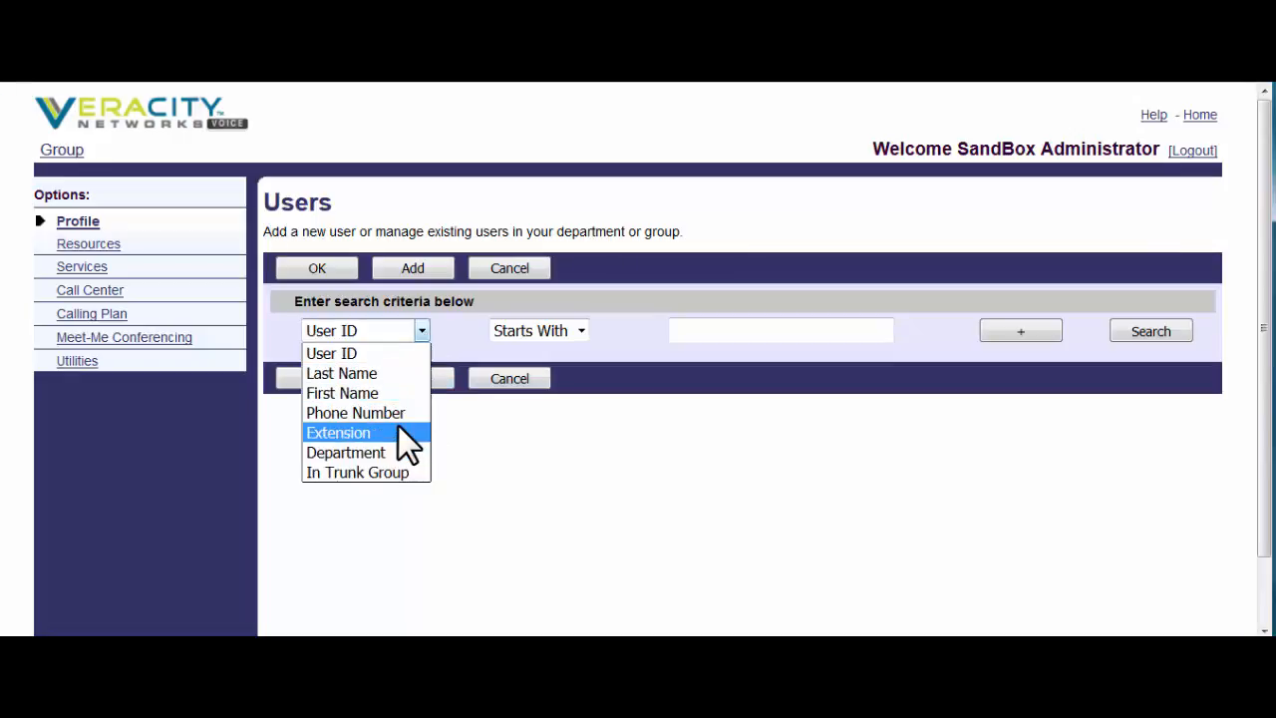
{"action": "left_click", "coordinate": [645, 343]}
{"action": "left_click", "coordinate": [582, 331]}
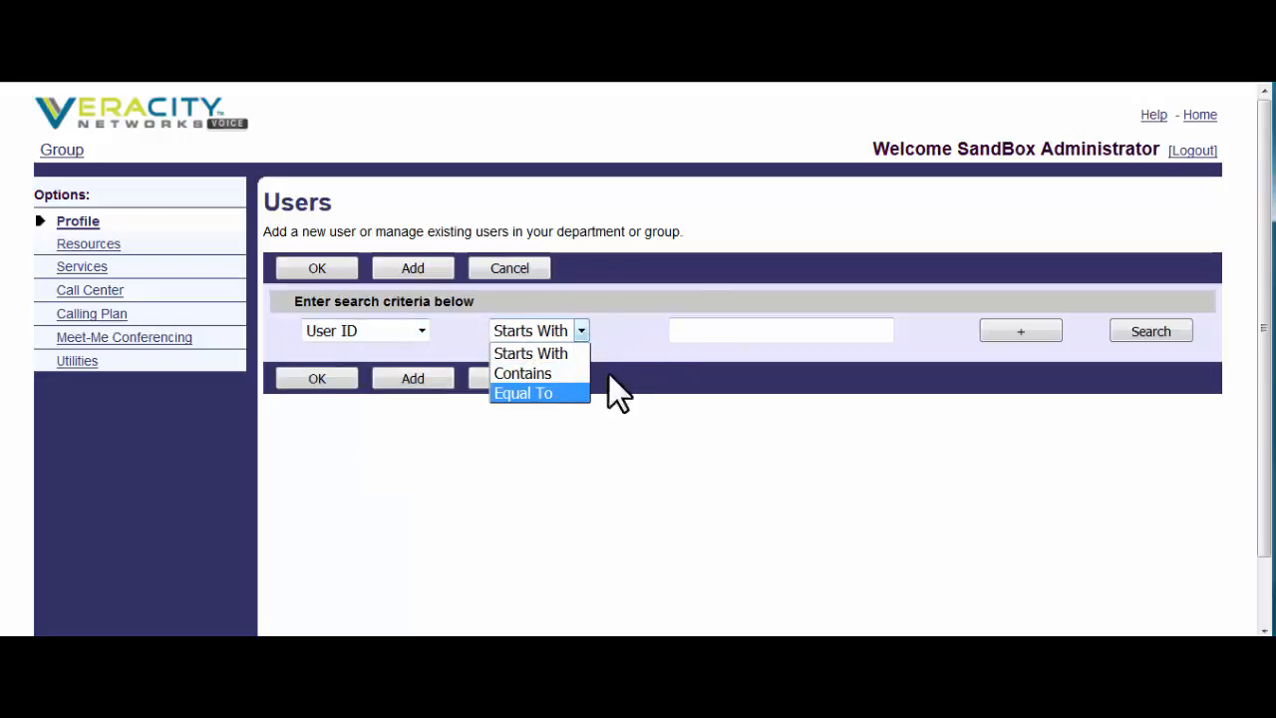
{"action": "left_click", "coordinate": [716, 334]}
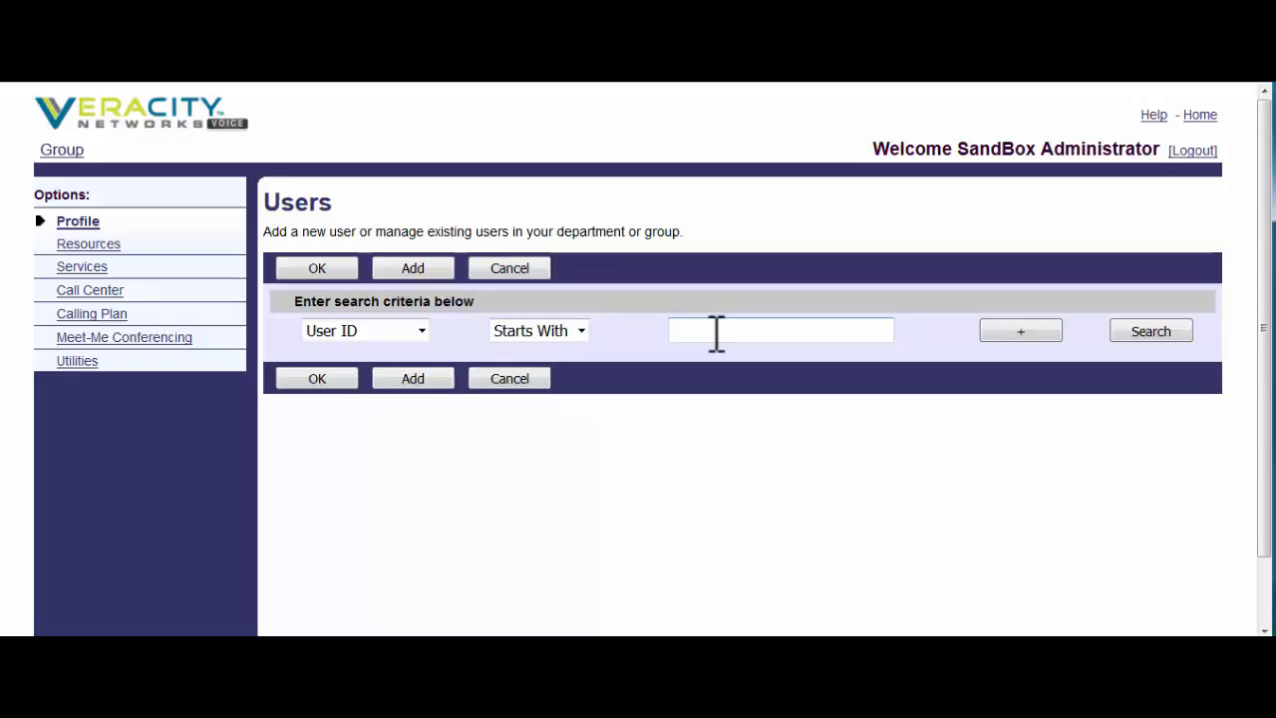
{"action": "left_click", "coordinate": [1129, 329]}
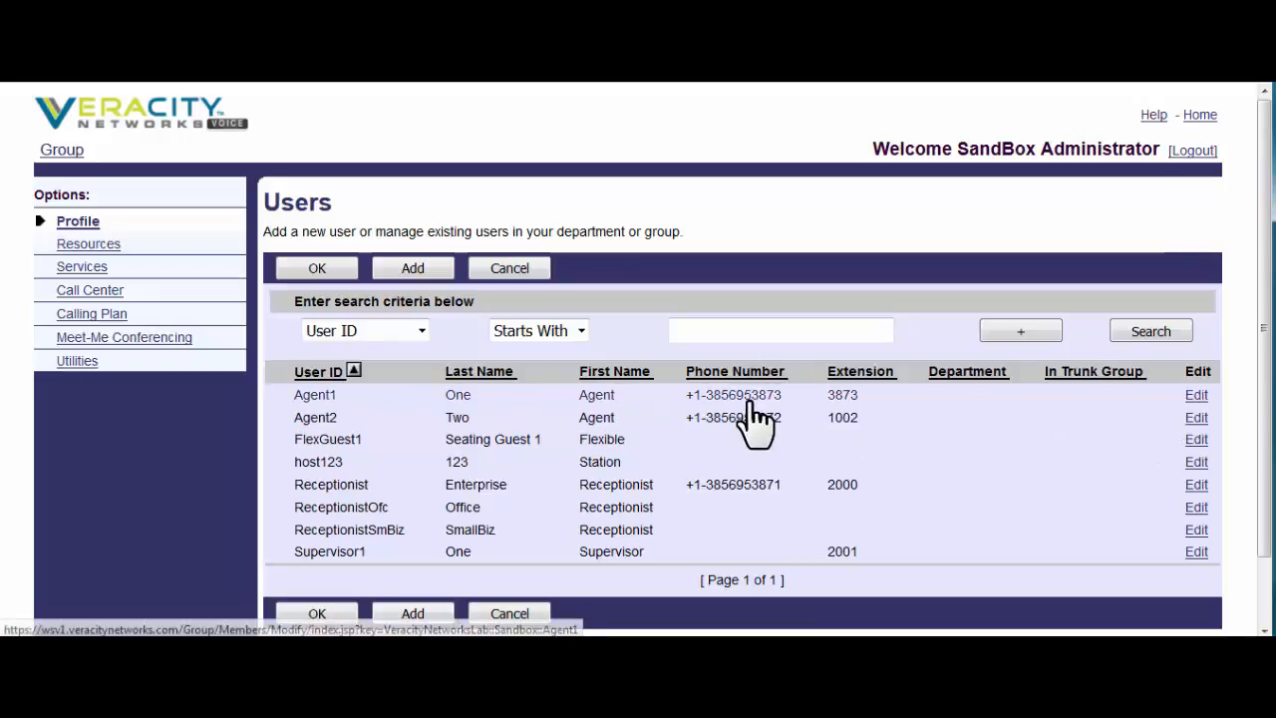
{"action": "left_click", "coordinate": [455, 396]}
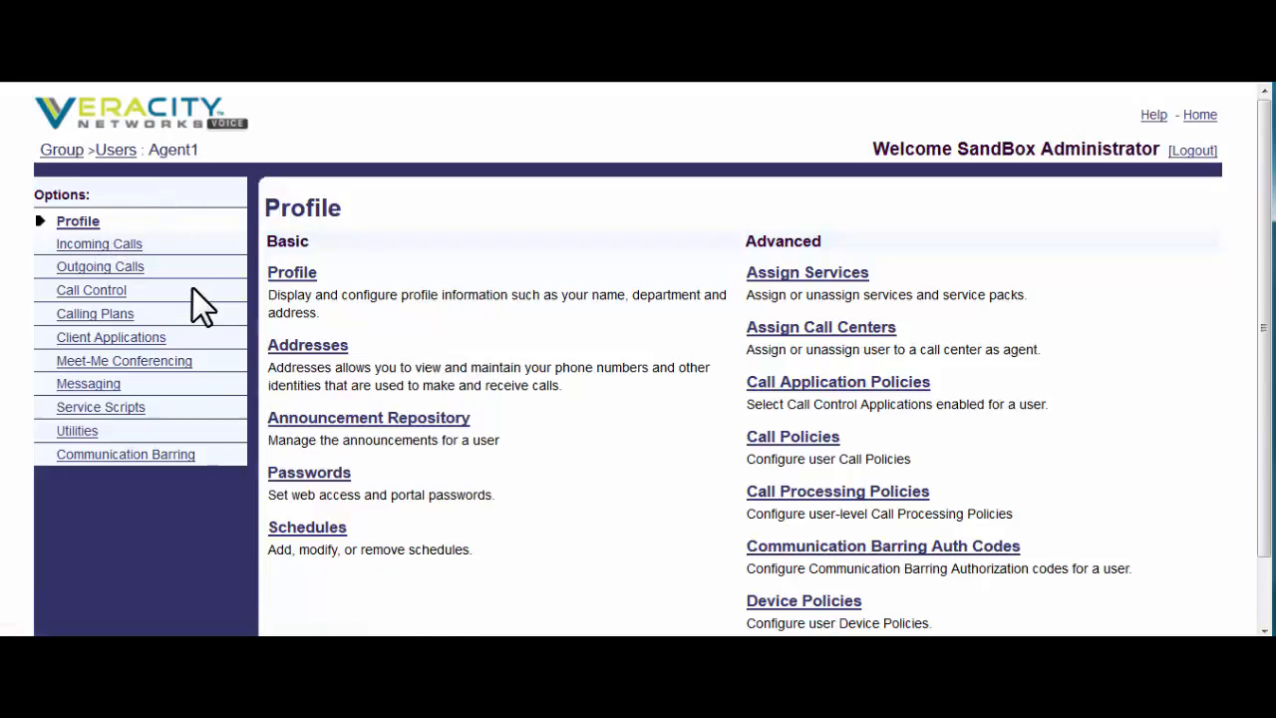
- Glance at the agent's Incoming Calls and Messaging pages, then return to Profile
{"action": "left_click", "coordinate": [115, 249]}
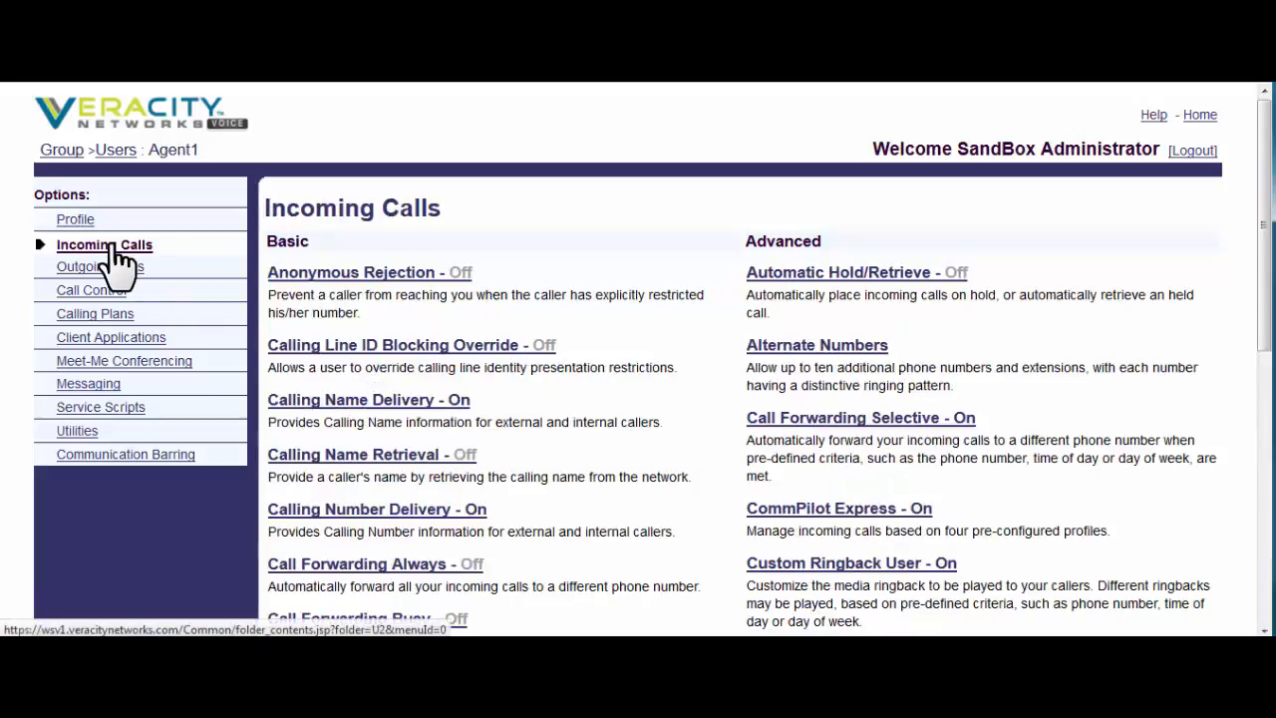
{"action": "left_click", "coordinate": [98, 388]}
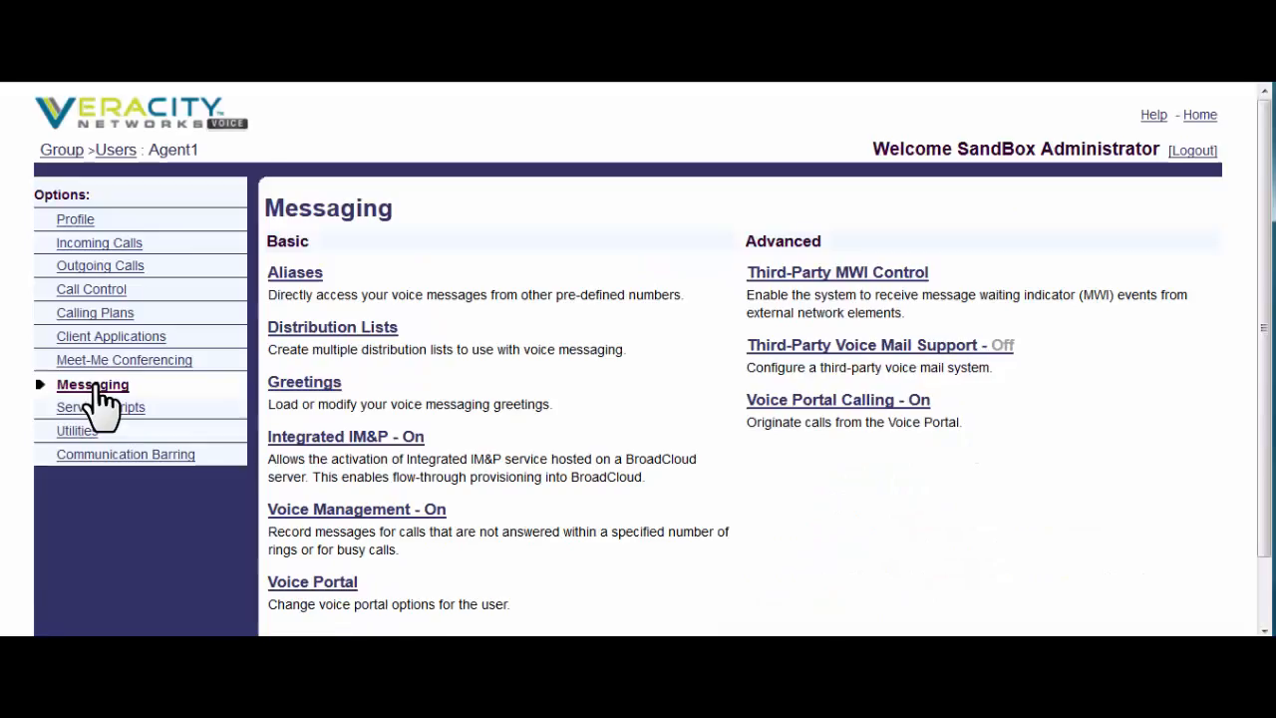
{"action": "left_click", "coordinate": [88, 221]}
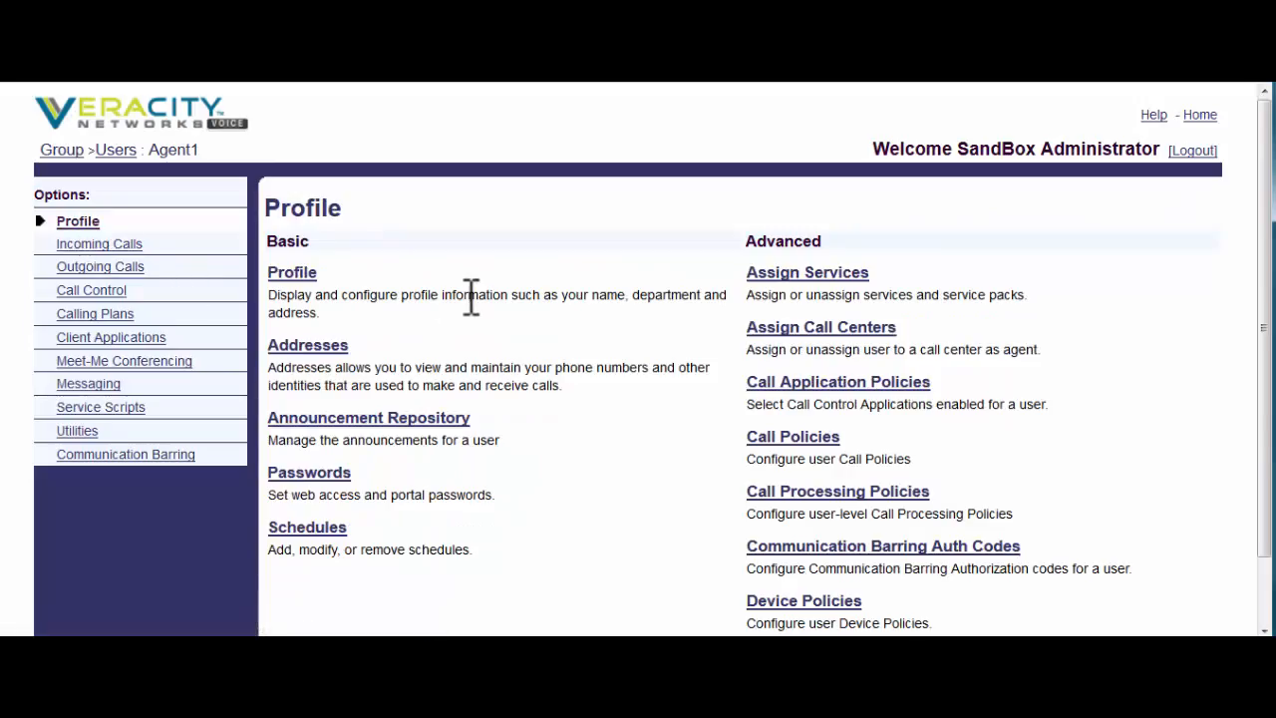
- Review the agent's profile form, including Calling Line ID last name and phone number, then go to the group level
{"action": "left_click", "coordinate": [299, 289]}
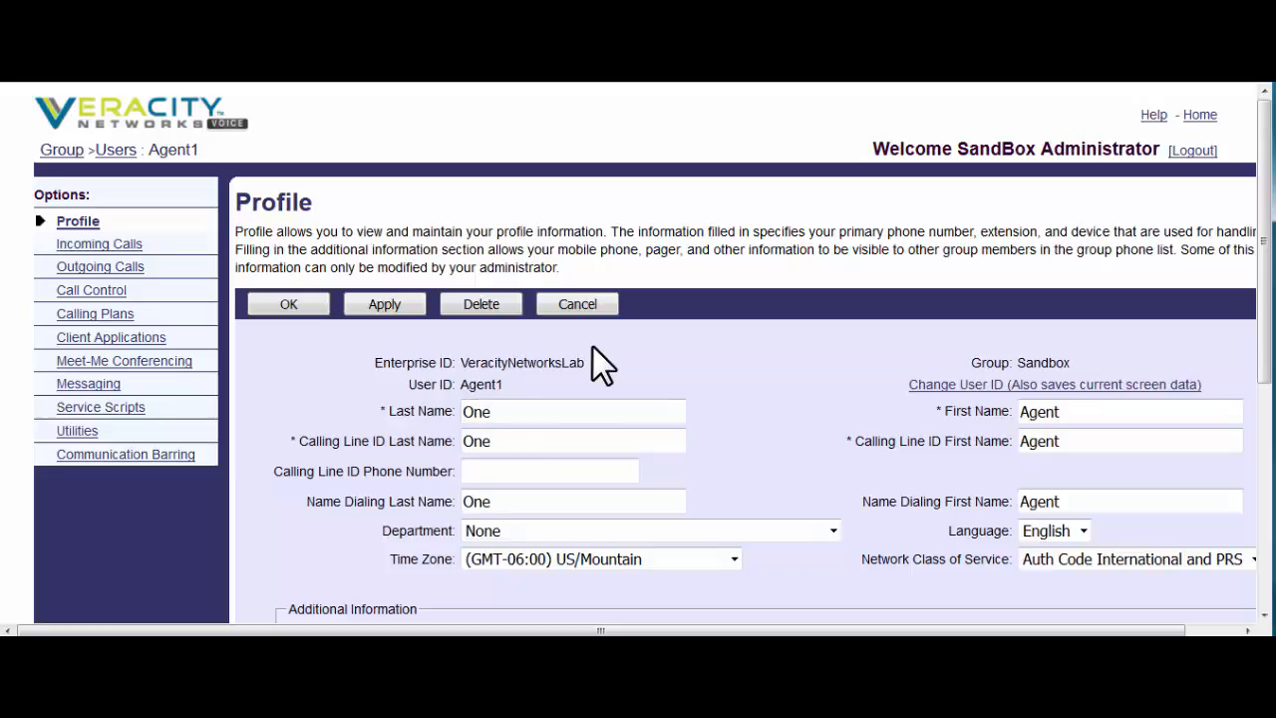
{"action": "scroll", "coordinate": [592, 347], "scroll_direction": "down", "scroll_amount": 3}
{"action": "left_click", "coordinate": [517, 444]}
{"action": "left_click", "coordinate": [516, 473]}
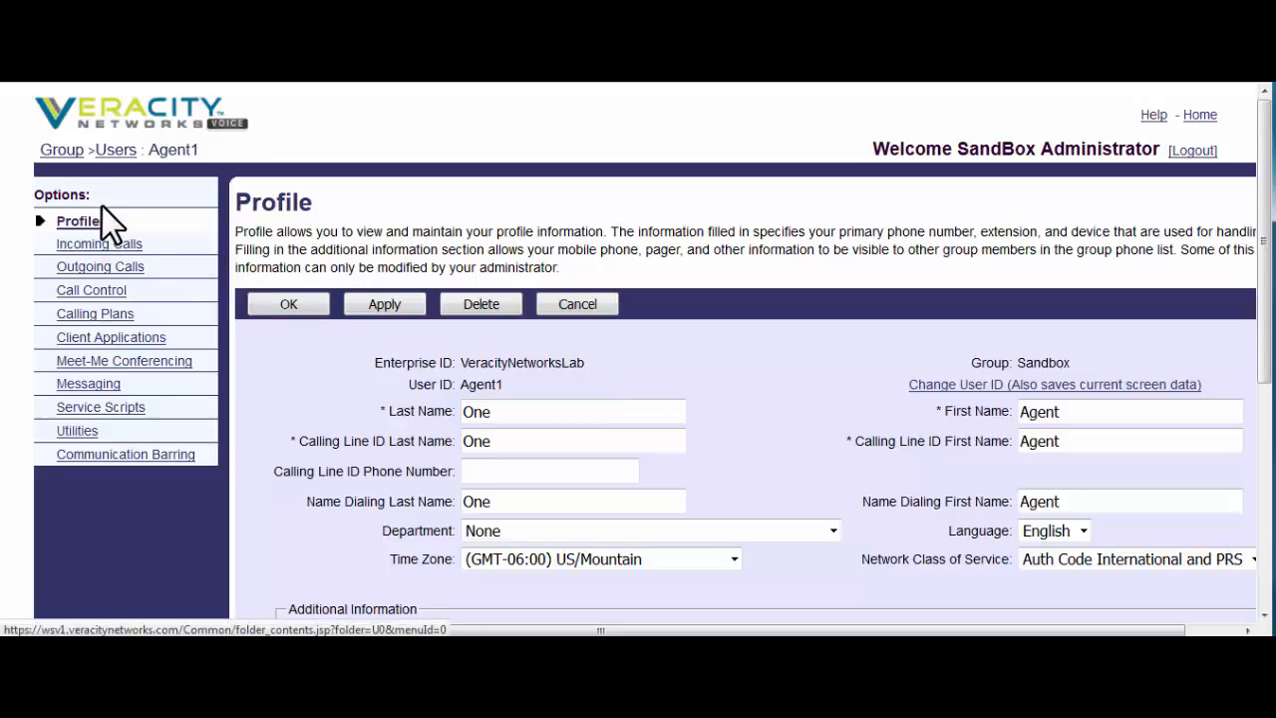
{"action": "left_click", "coordinate": [64, 156]}
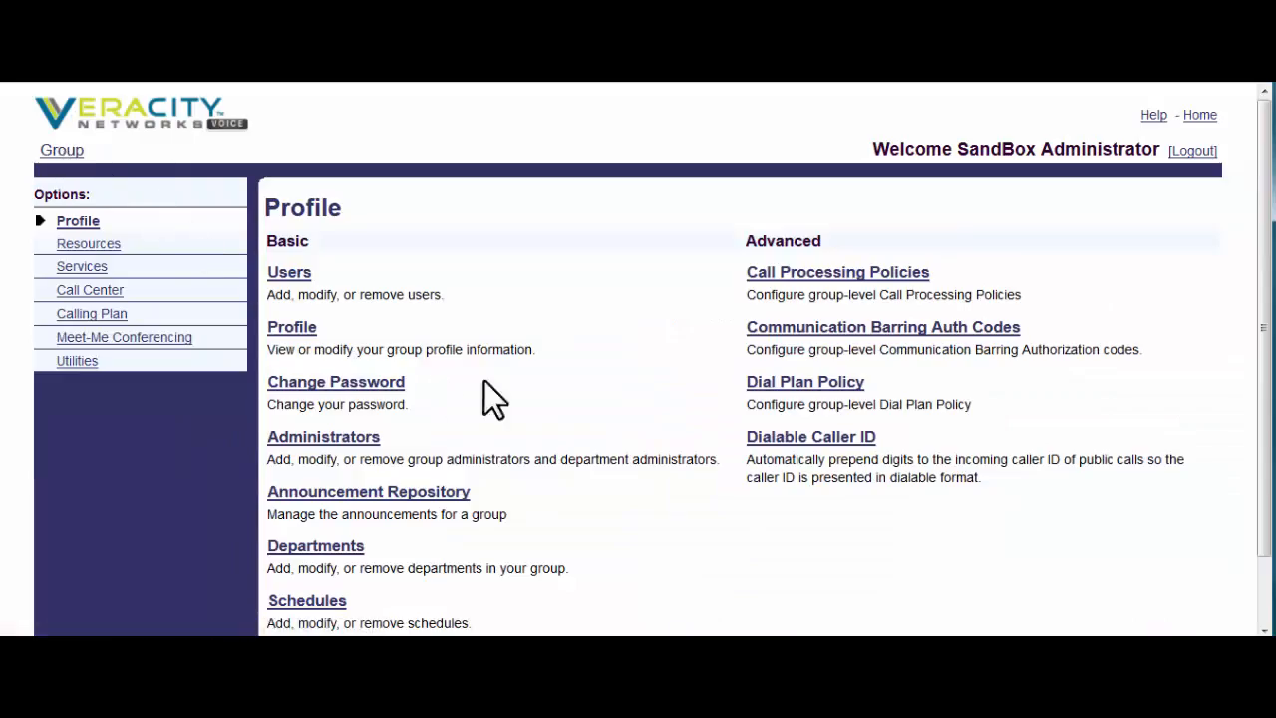
{"action": "left_click", "coordinate": [772, 274]}
{"action": "scroll", "coordinate": [791, 380], "scroll_direction": "down", "scroll_amount": 3}
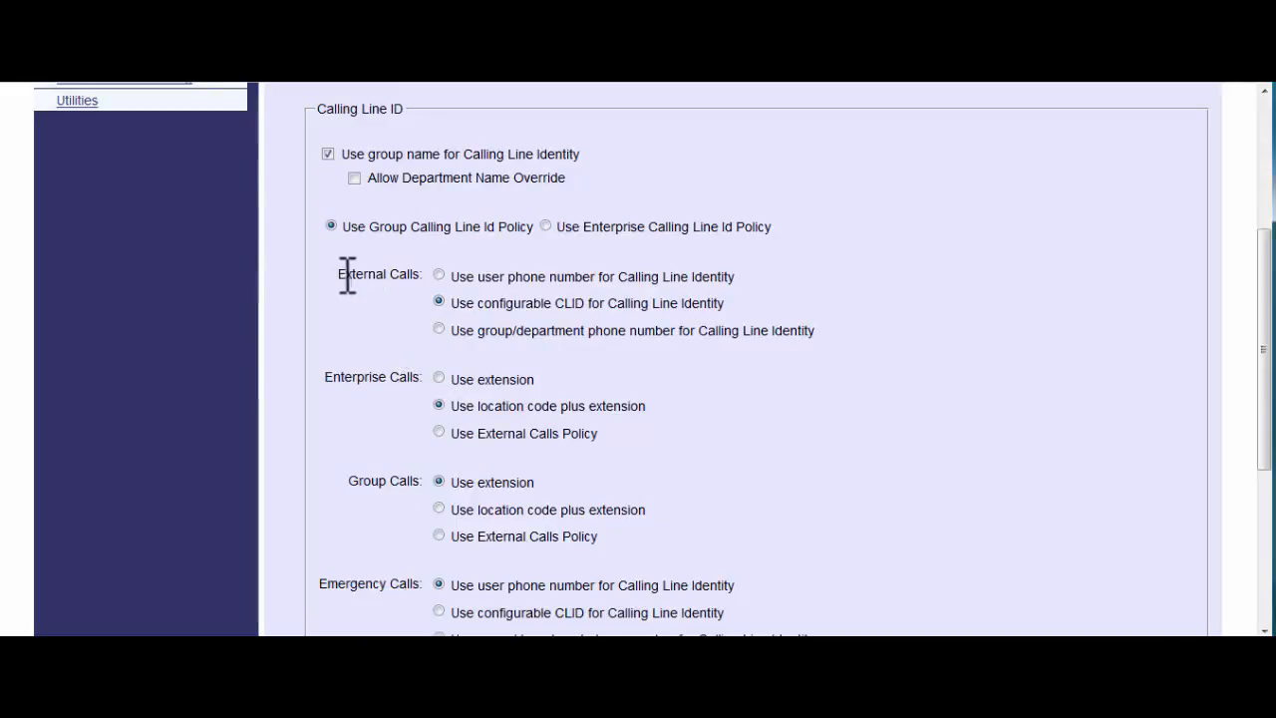
{"action": "left_click_drag", "start_coordinate": [347, 275], "coordinate": [375, 275]}
{"action": "left_click_drag", "start_coordinate": [542, 303], "coordinate": [490, 305]}
{"action": "left_click", "coordinate": [545, 297]}
{"action": "scroll", "coordinate": [408, 241], "scroll_direction": "up", "scroll_amount": 3}
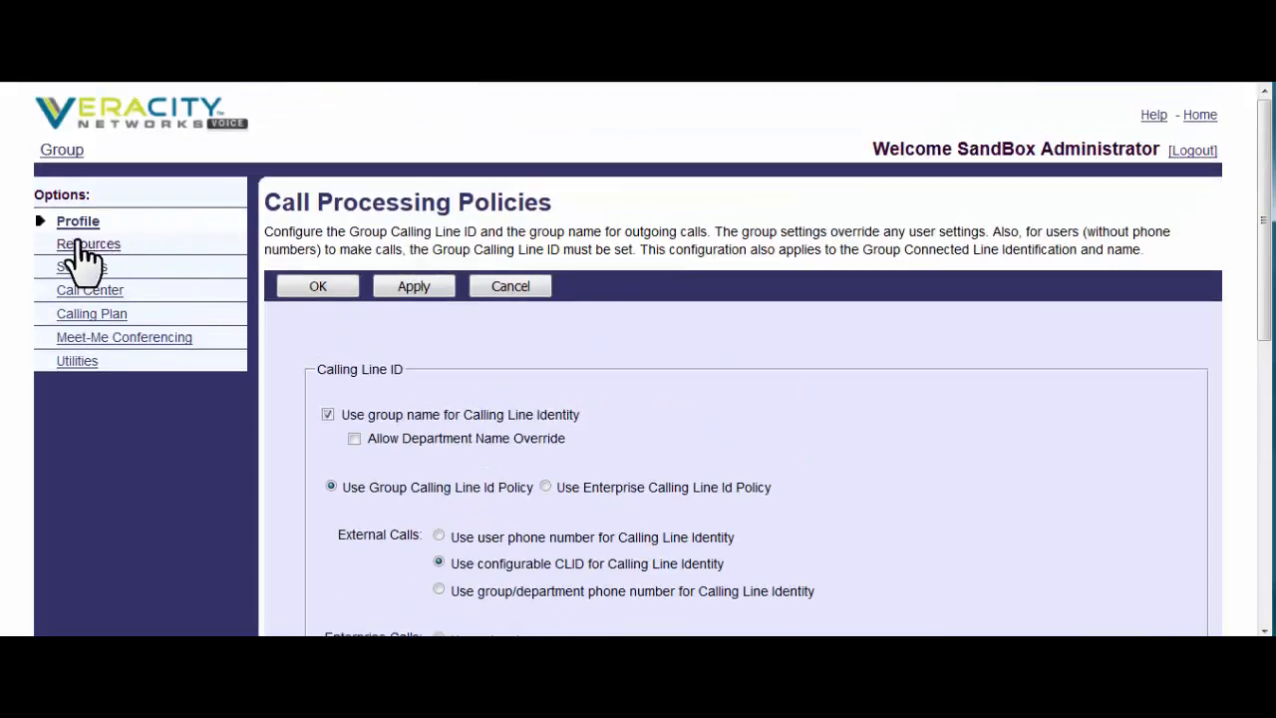
{"action": "left_click", "coordinate": [71, 227]}
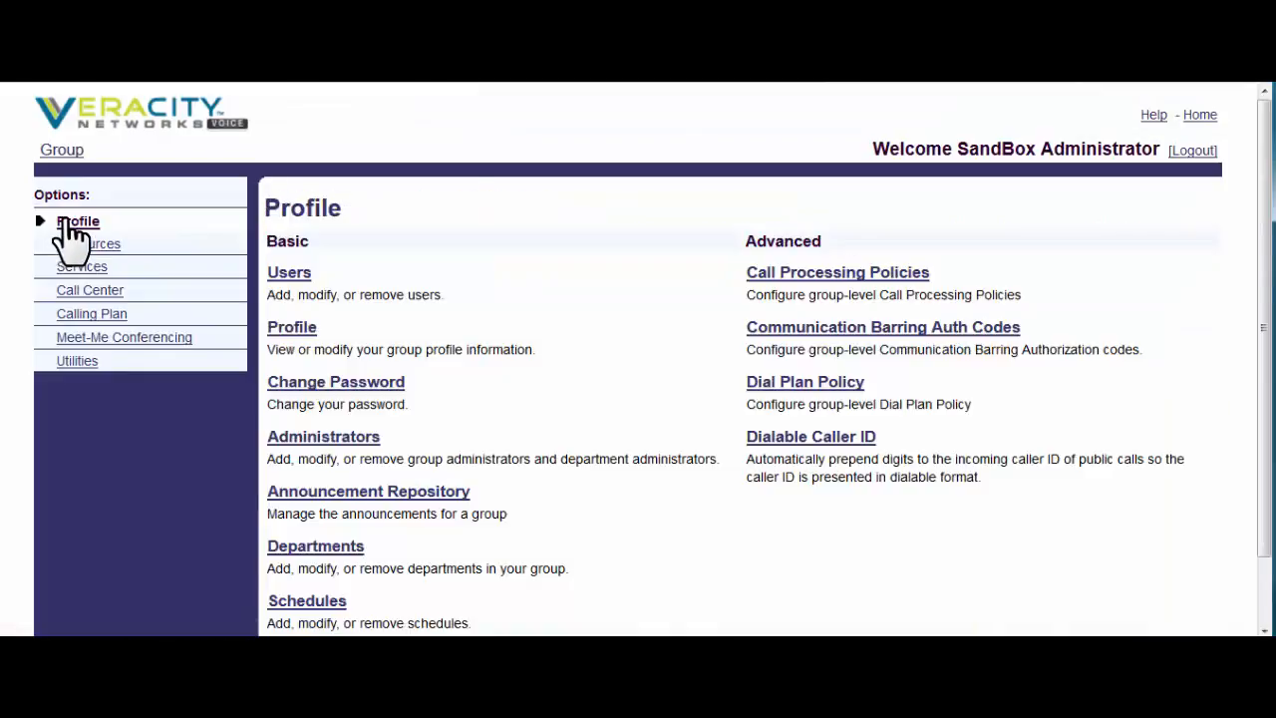
- Find Agent1 in the group's user list and open its Addresses page, keeping the current phone number
{"action": "left_click", "coordinate": [291, 276]}
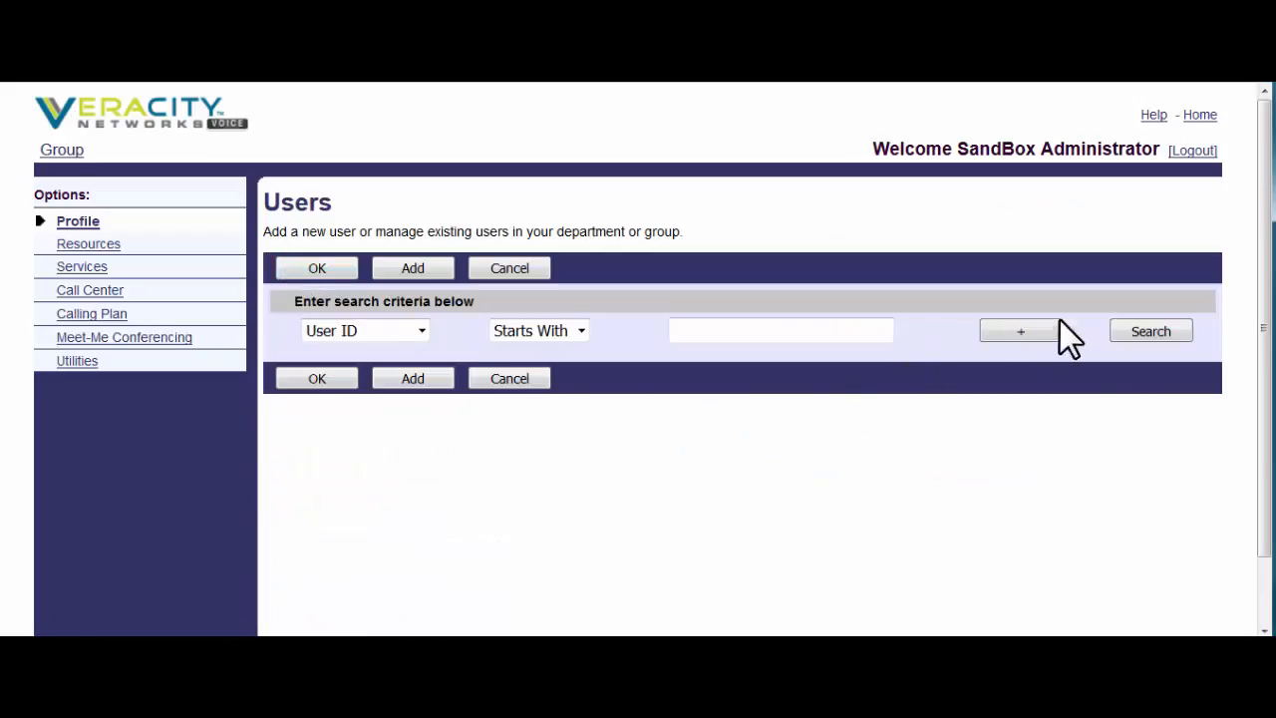
{"action": "left_click", "coordinate": [1146, 332]}
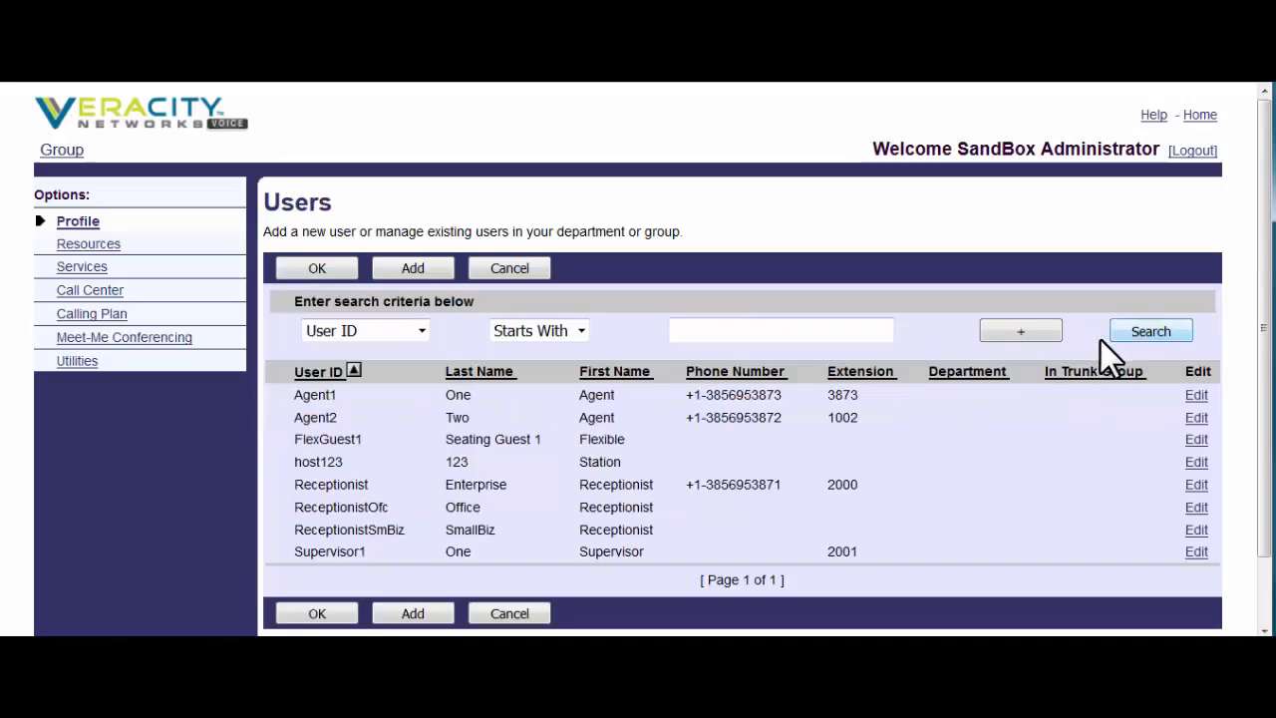
{"action": "left_click", "coordinate": [452, 397]}
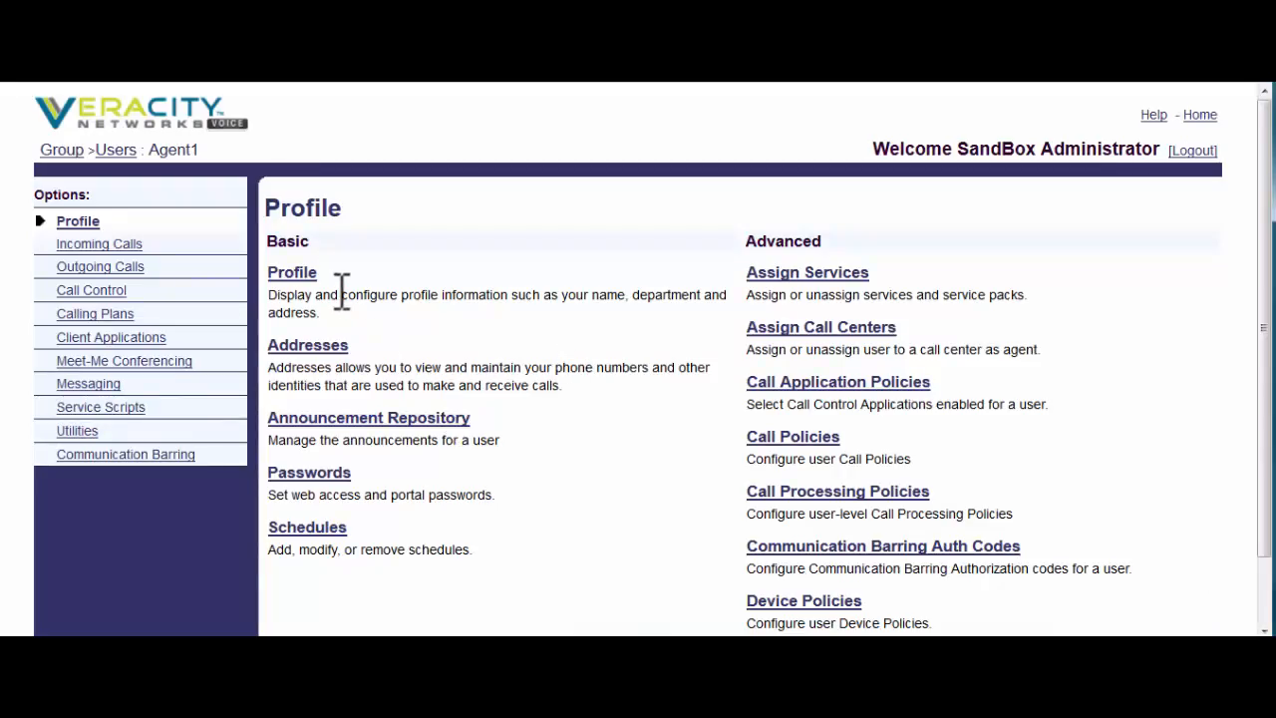
{"action": "left_click", "coordinate": [334, 355]}
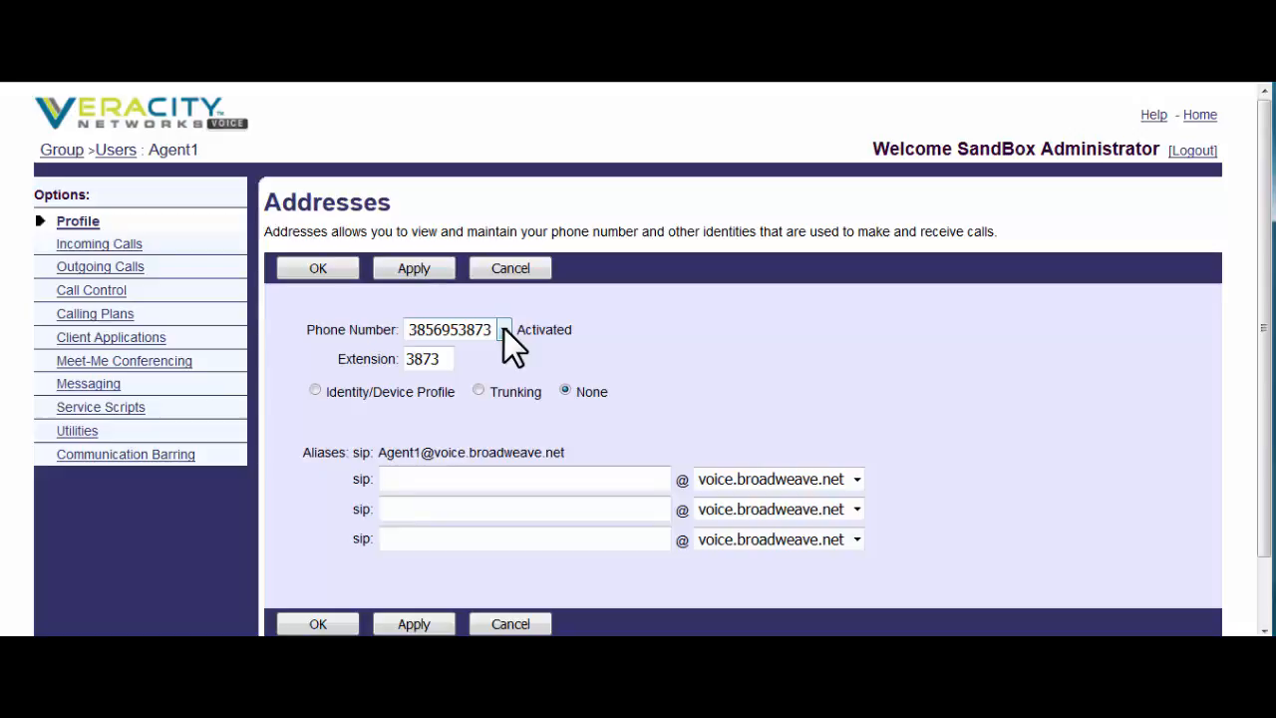
{"action": "left_click", "coordinate": [504, 329]}
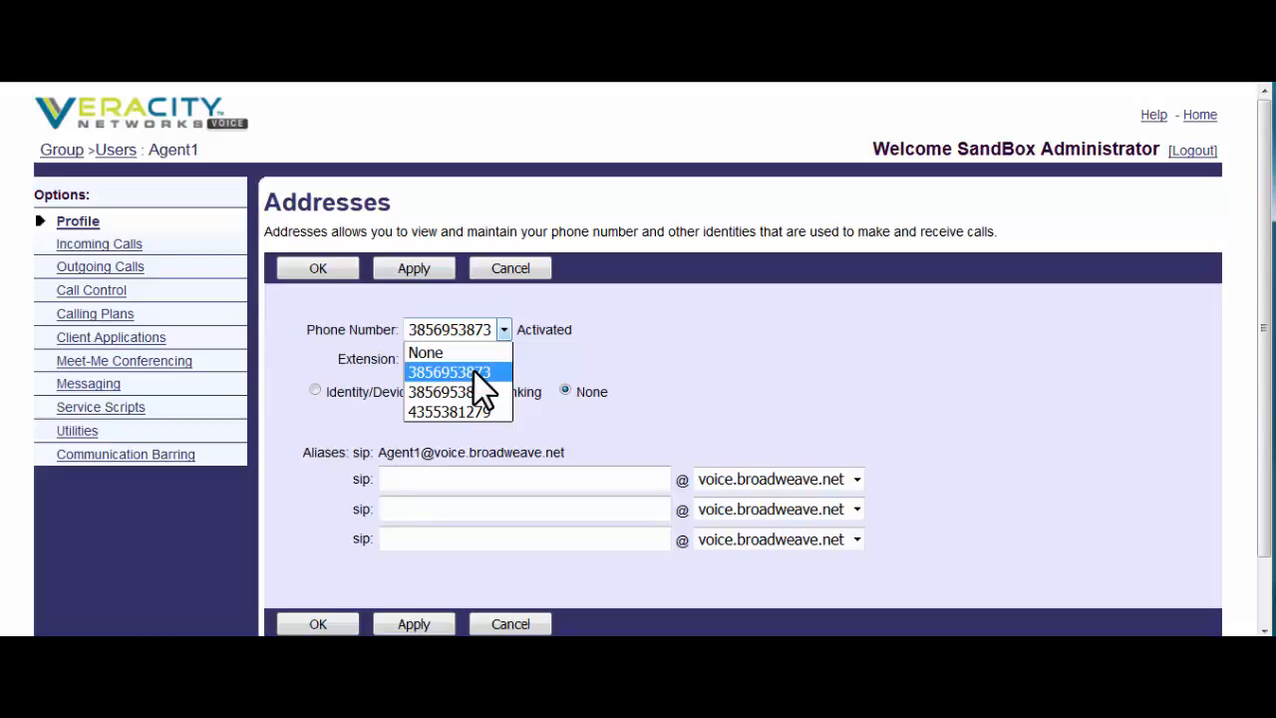
{"action": "left_click", "coordinate": [644, 383]}
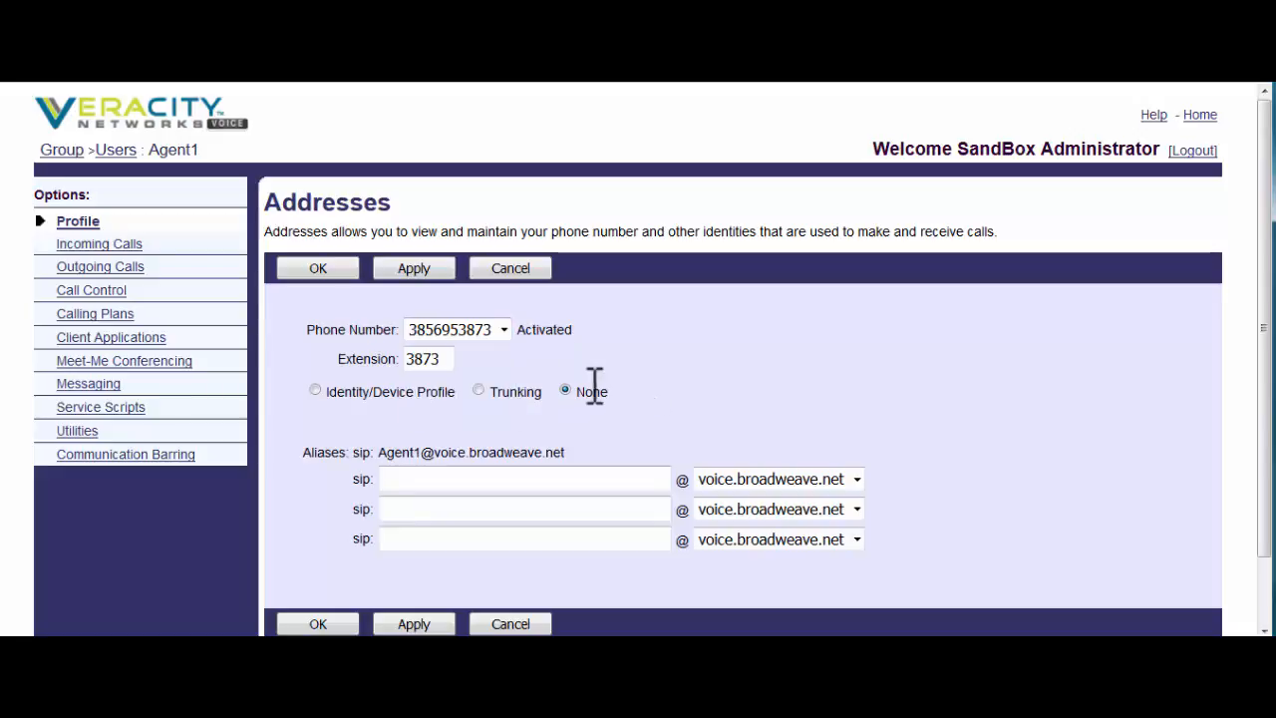
- Start a new identity/device profile named 'MACAddress' with device type PolycomVVX400
{"action": "left_click", "coordinate": [313, 392]}
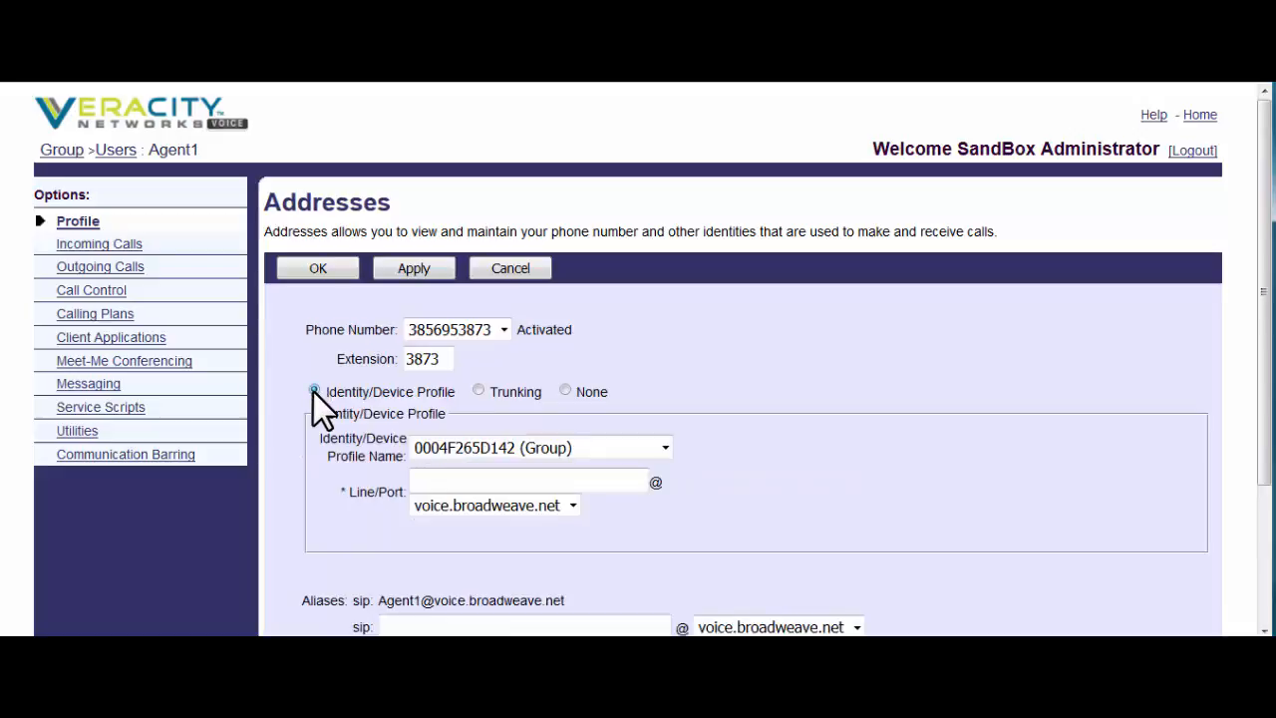
{"action": "left_click", "coordinate": [666, 447]}
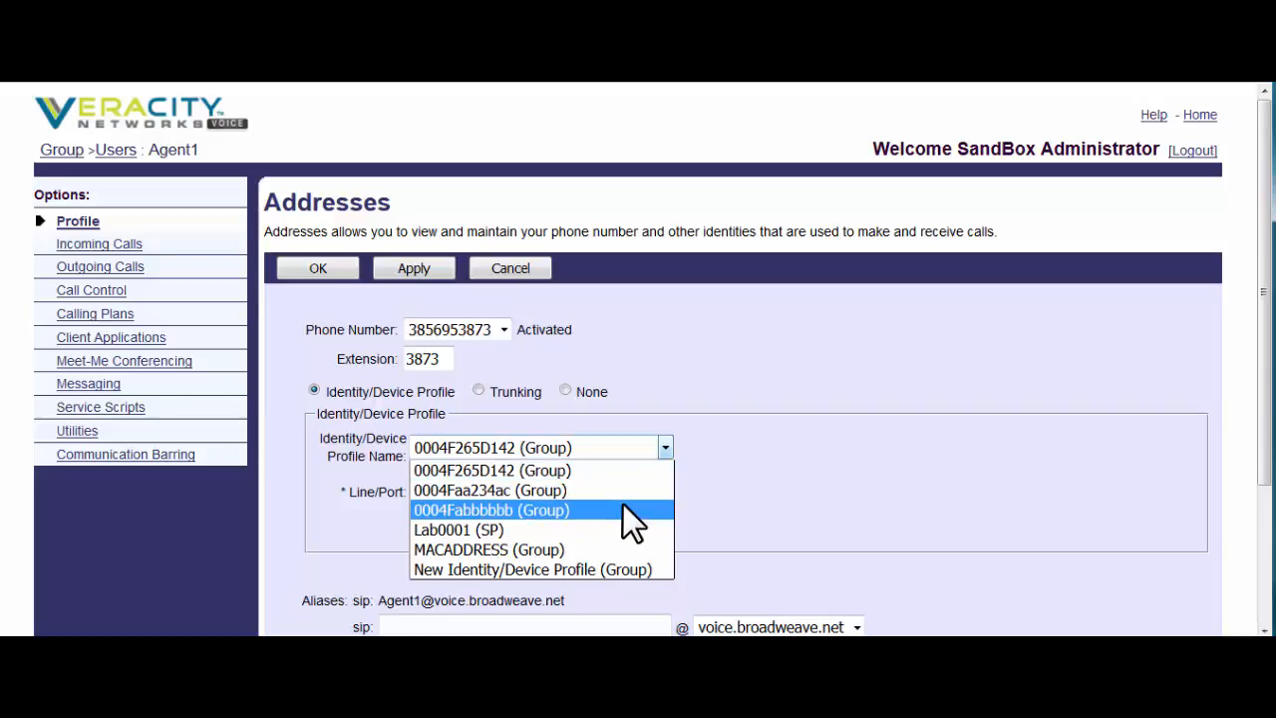
{"action": "left_click", "coordinate": [585, 568]}
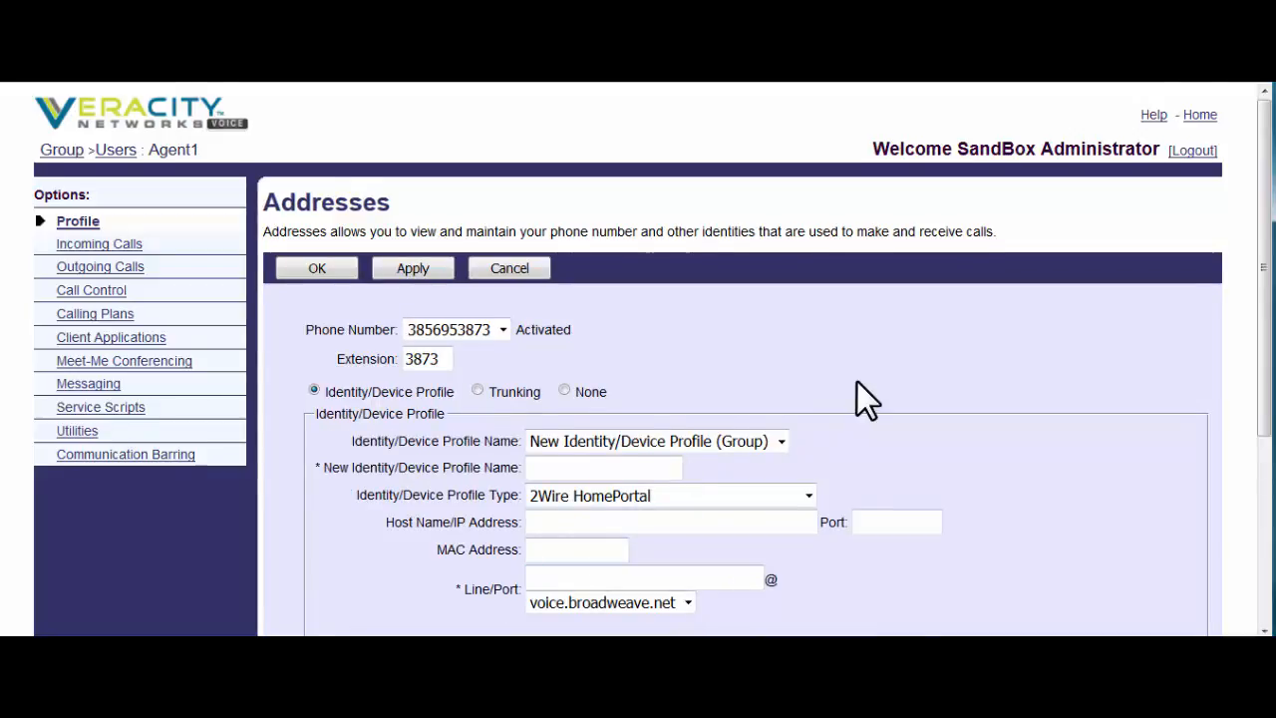
{"action": "scroll", "coordinate": [861, 399], "scroll_direction": "down", "scroll_amount": 3}
{"action": "left_click", "coordinate": [623, 336]}
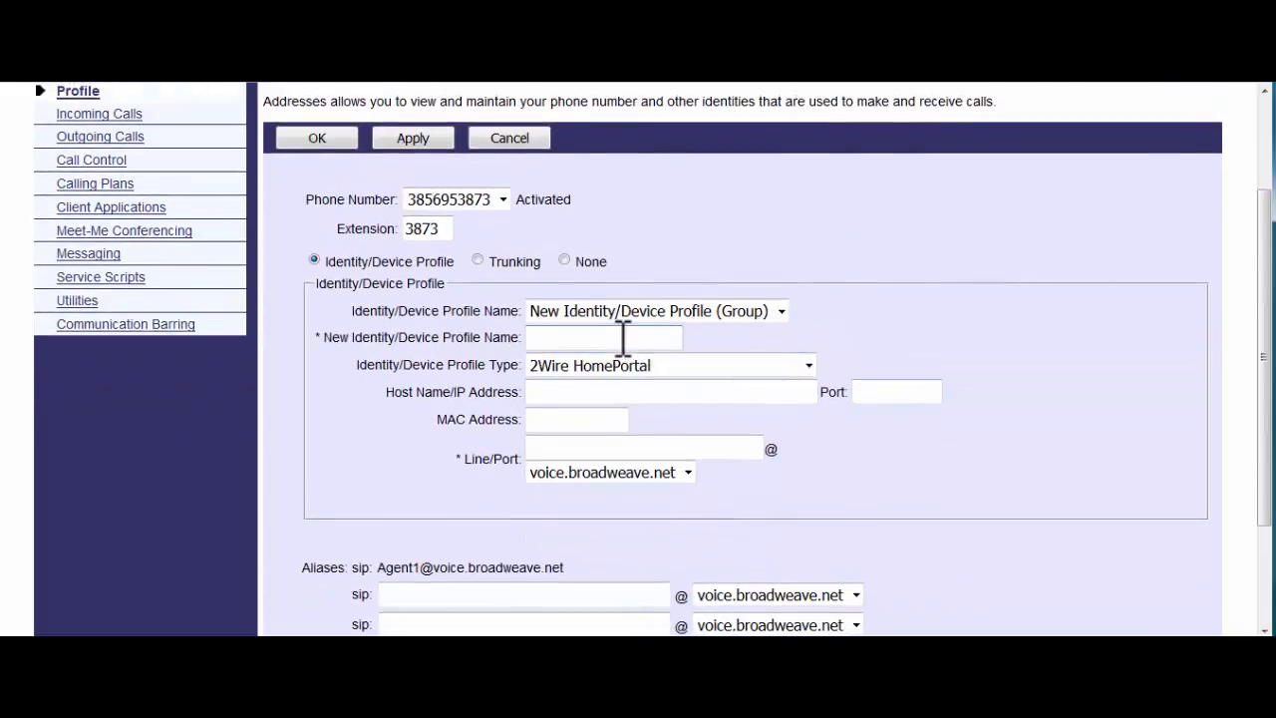
{"action": "type", "text": "MACAddre"}
{"action": "key", "text": "BackSpace"}
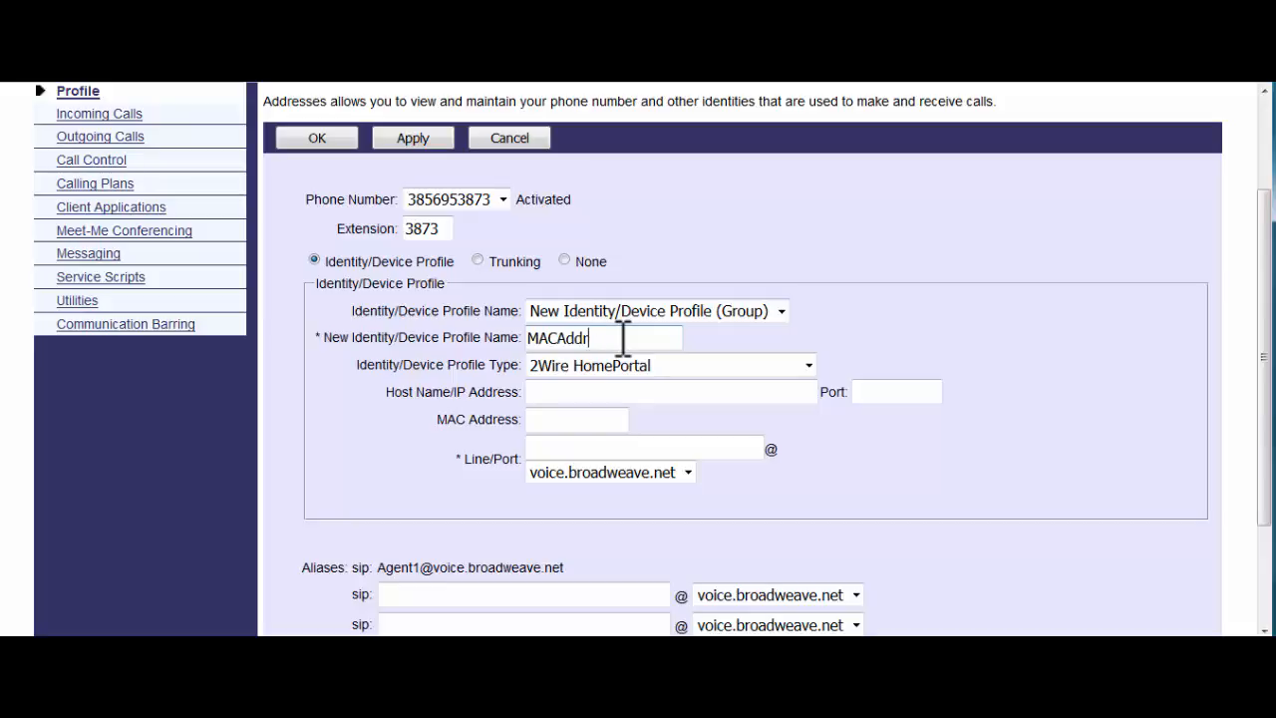
{"action": "type", "text": "ess"}
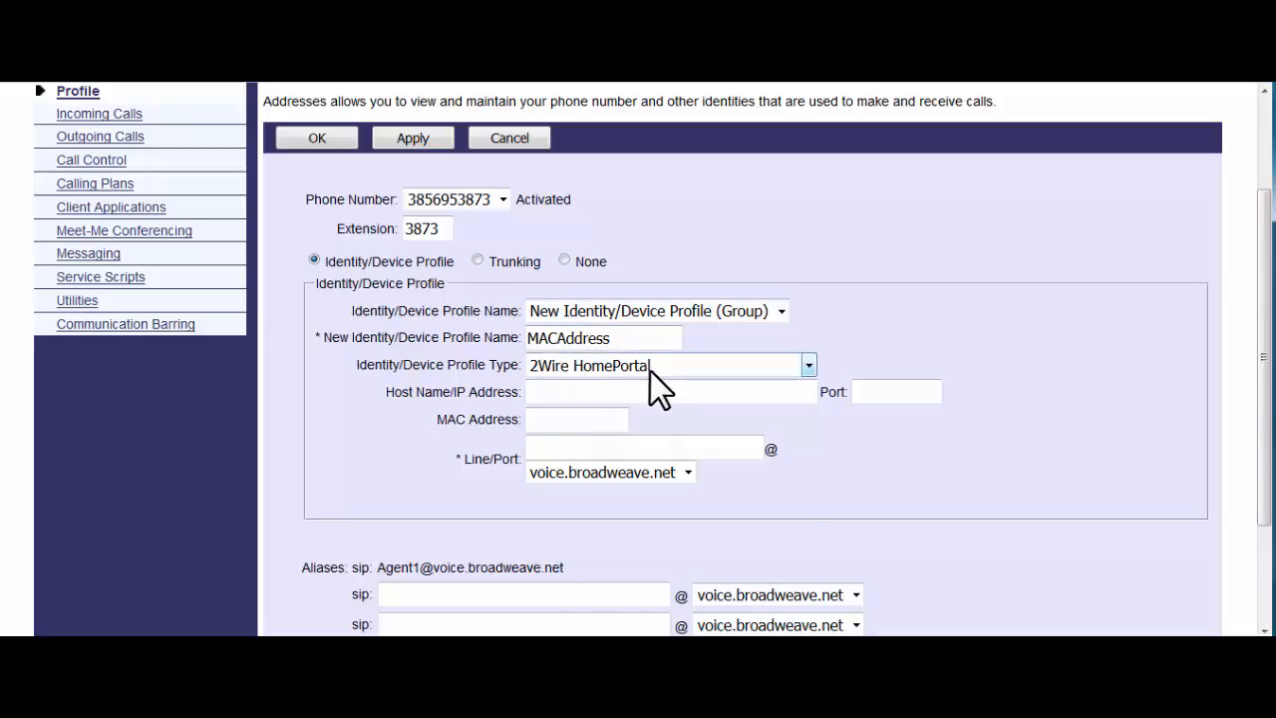
{"action": "left_click", "coordinate": [649, 371]}
{"action": "key", "text": "q"}
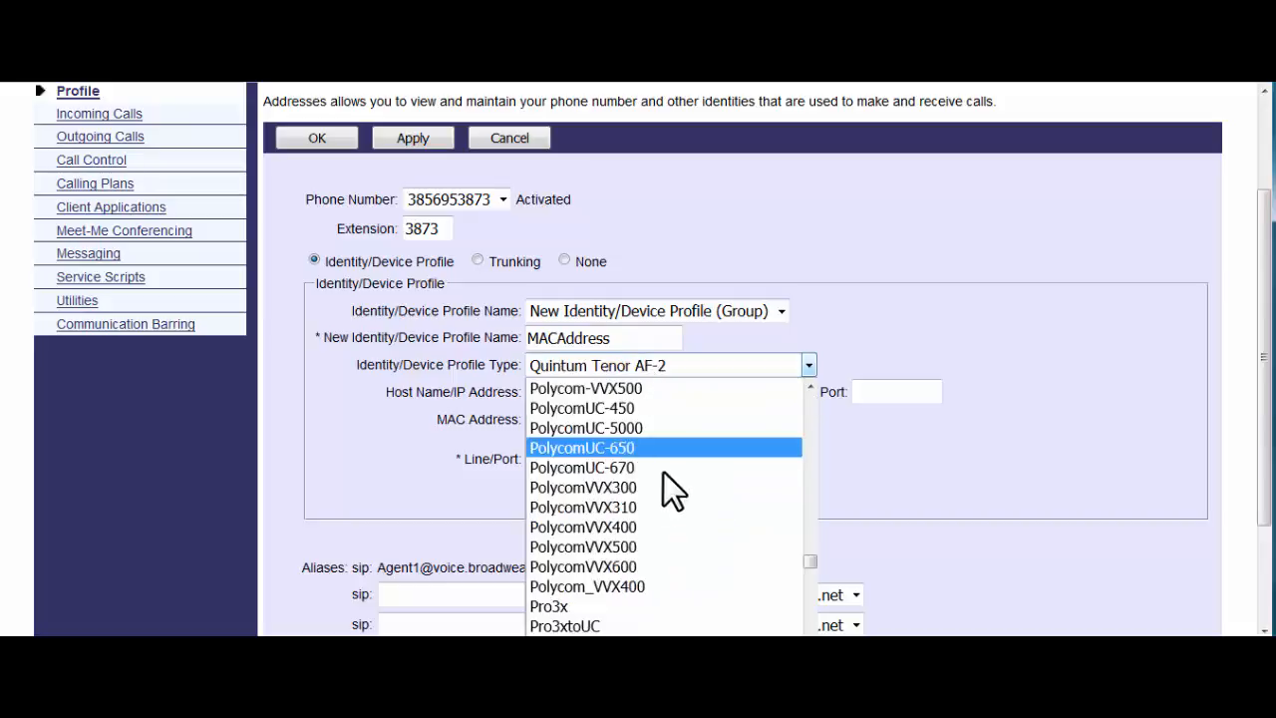
{"action": "left_click", "coordinate": [645, 528]}
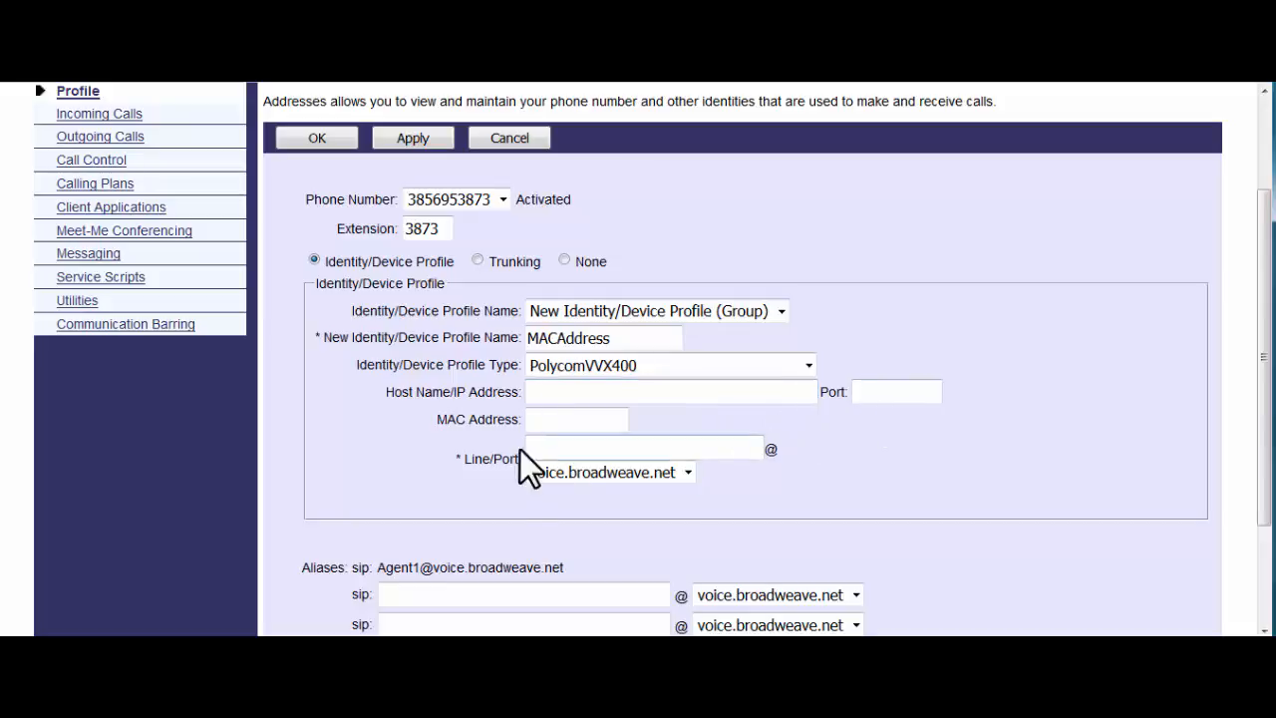
- Fill in the MAC address and line/port on domain voice.broadweave.net, then cancel the draft
{"action": "left_click", "coordinate": [562, 423]}
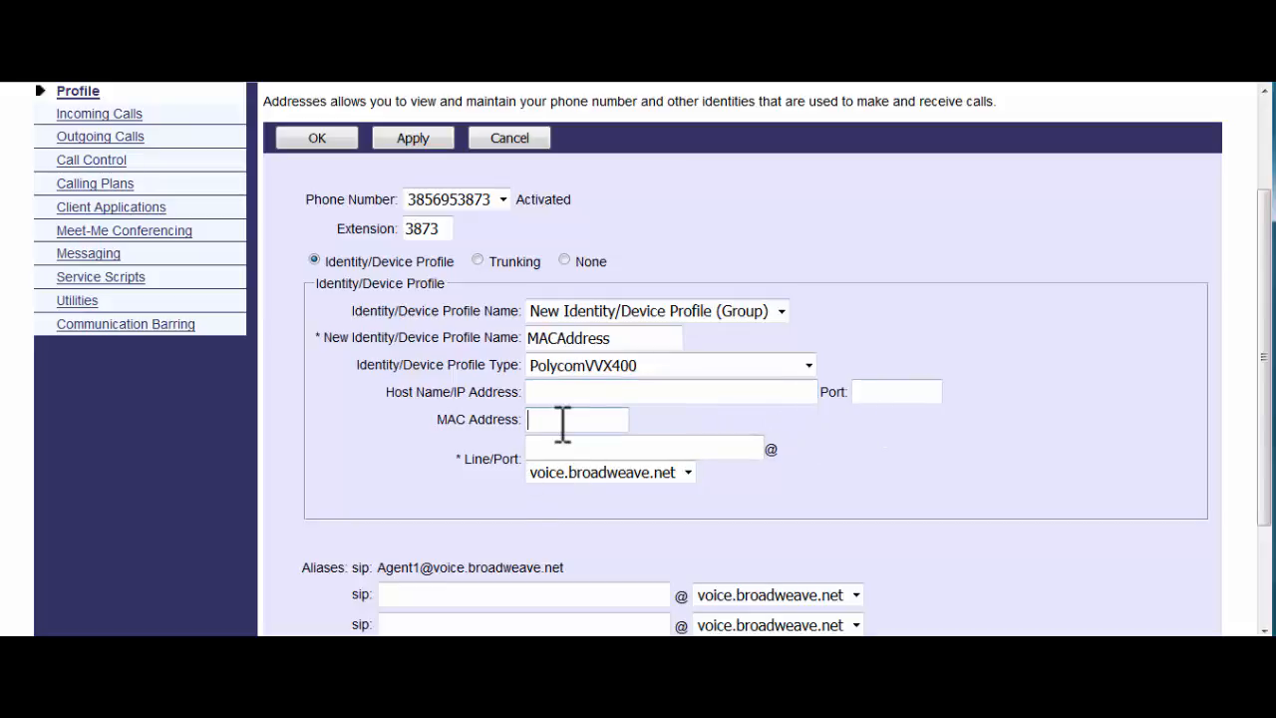
{"action": "type", "text": "MACAd"}
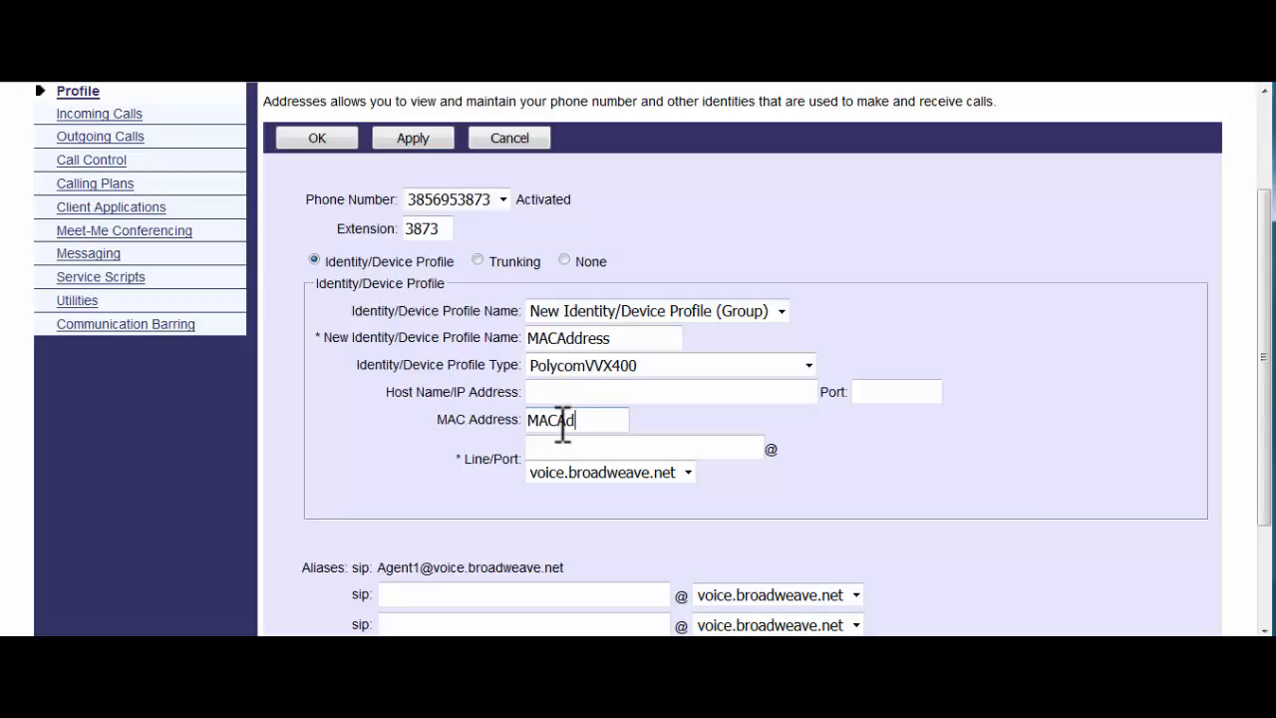
{"action": "type", "text": "drr"}
{"action": "key", "text": "BackSpace"}
{"action": "key", "text": "BackSpace"}
{"action": "type", "text": "dress"}
{"action": "left_click", "coordinate": [610, 449]}
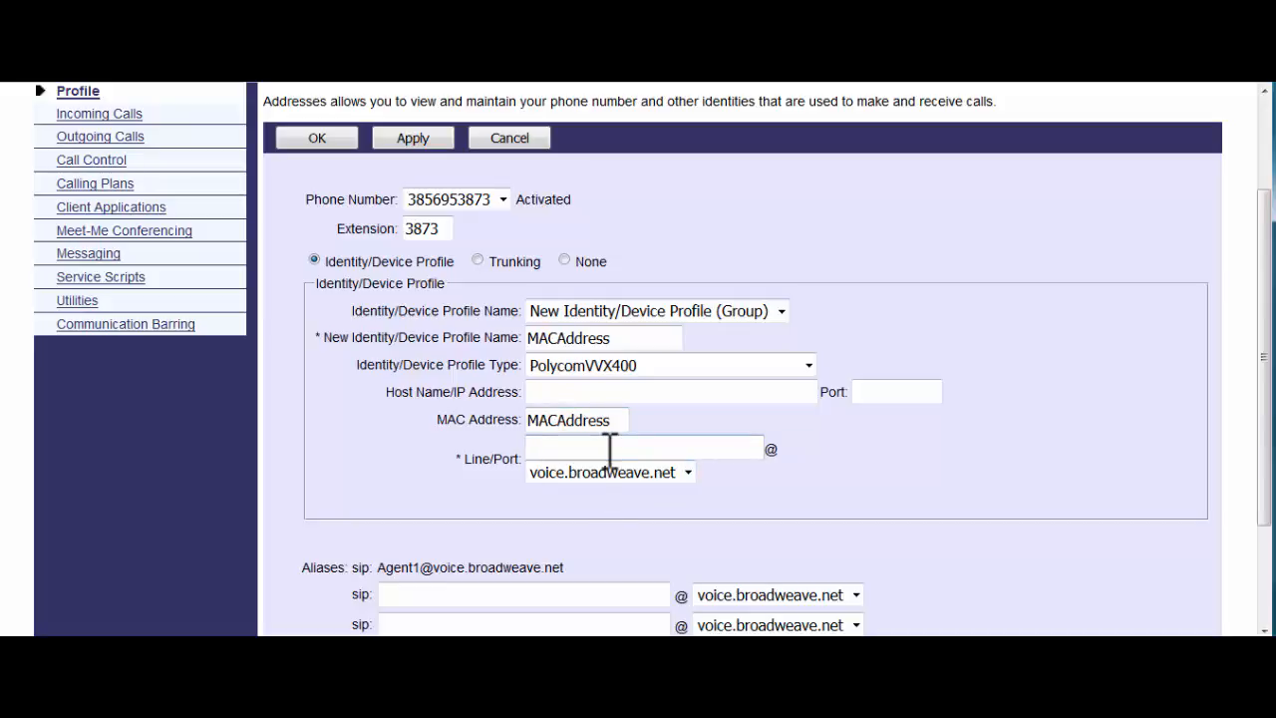
{"action": "type", "text": "a"}
{"action": "key", "text": "BackSpace"}
{"action": "type", "text": "sand123"}
{"action": "key", "text": "BackSpace"}
{"action": "key", "text": "BackSpace"}
{"action": "key", "text": "BackSpace"}
{"action": "type", "text": "123"}
{"action": "left_click", "coordinate": [687, 473]}
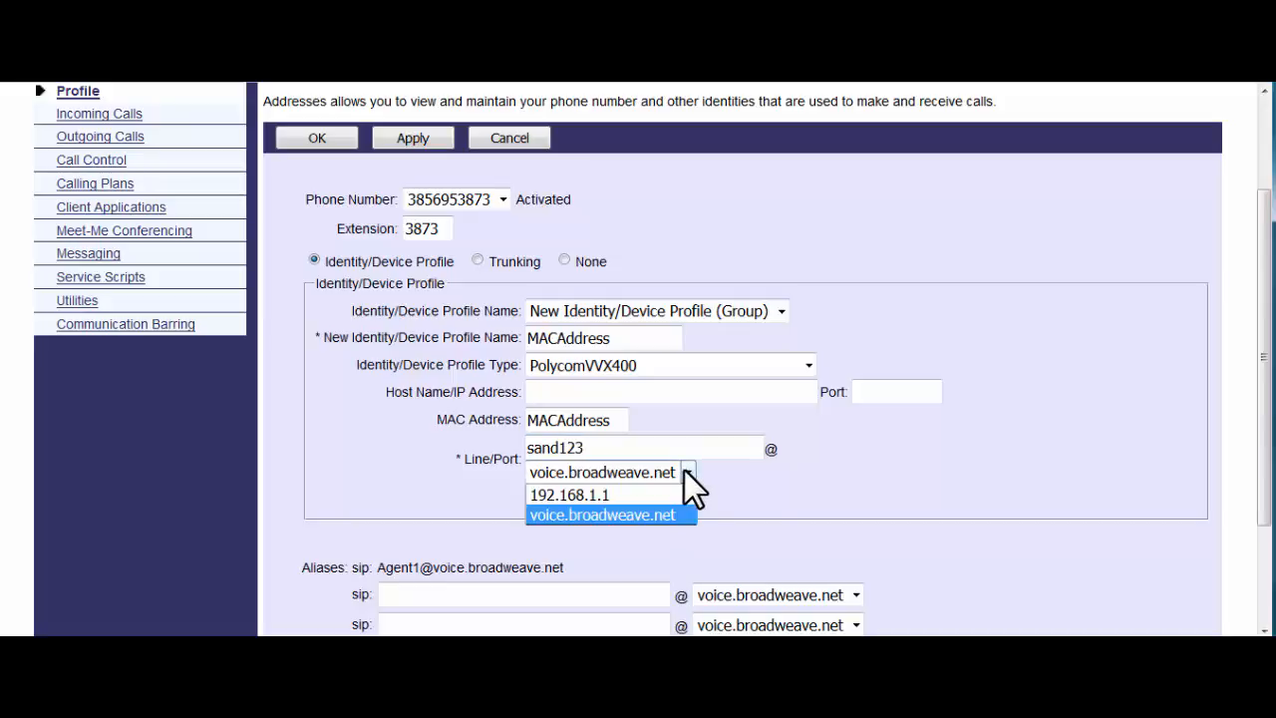
{"action": "left_click", "coordinate": [648, 512]}
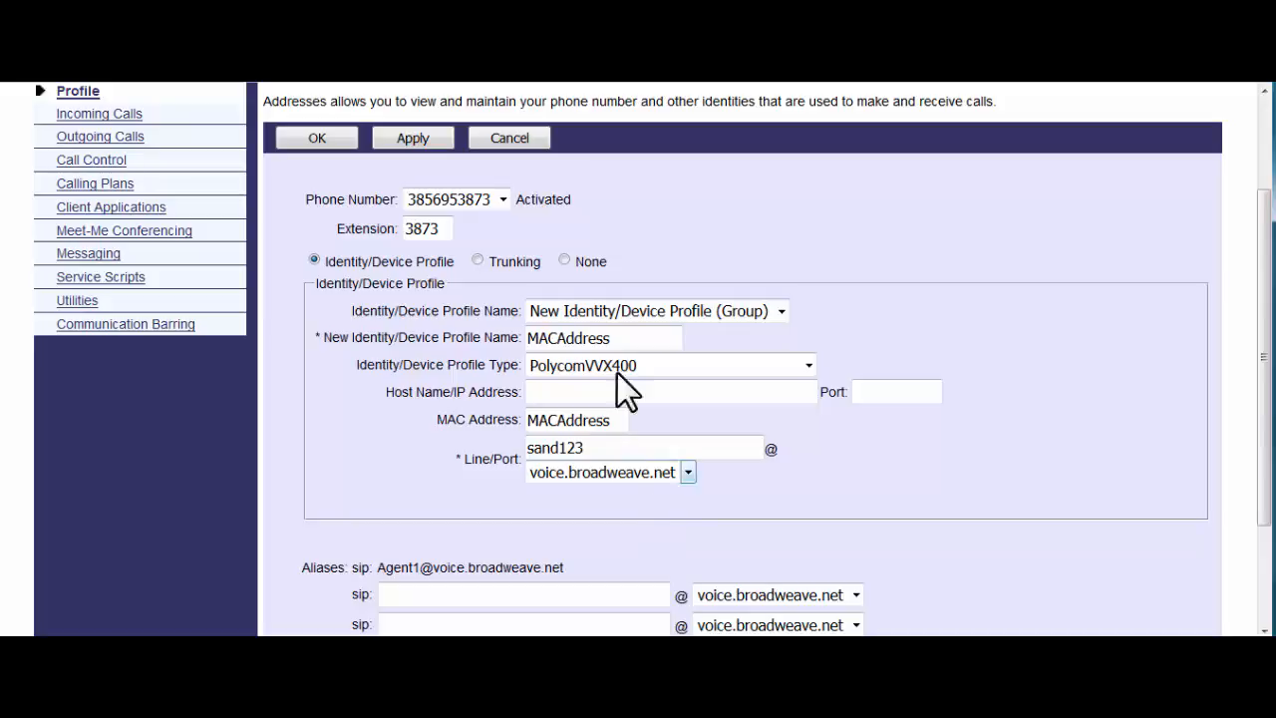
{"action": "left_click", "coordinate": [503, 140]}
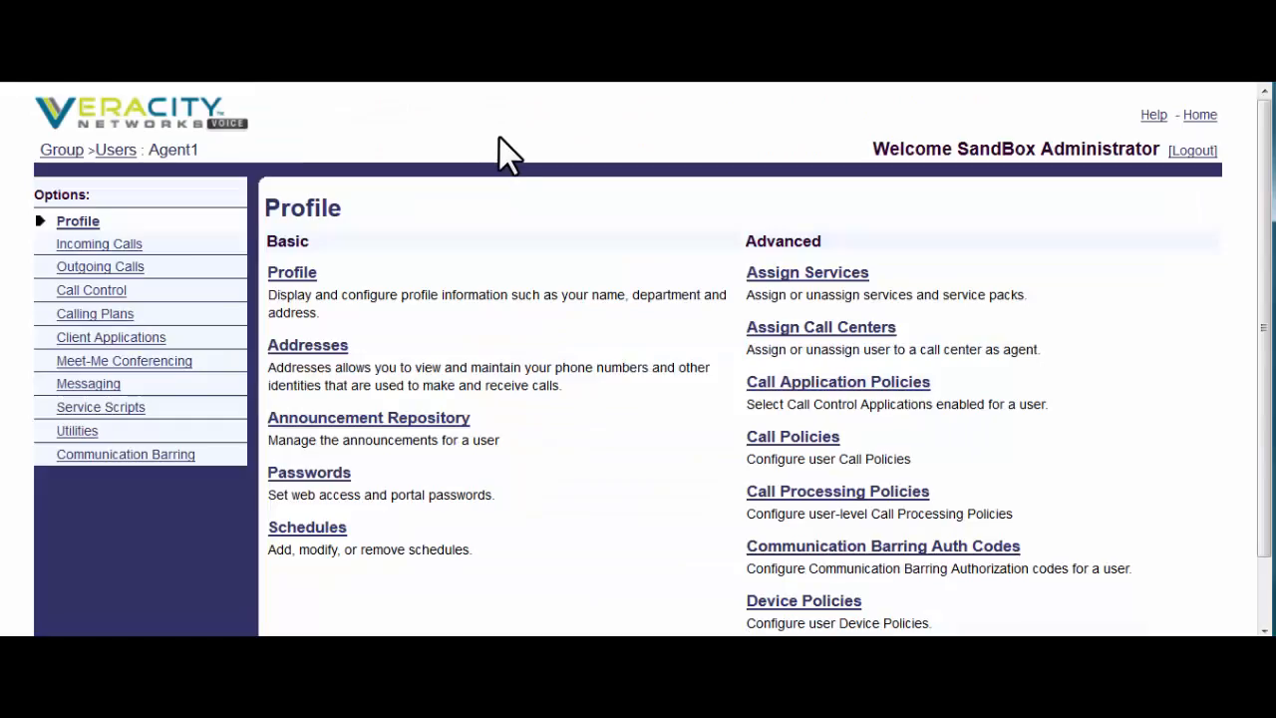
- Try applying a new six-character web access password, entered twice, and close the confirmation prompt
{"action": "left_click", "coordinate": [337, 488]}
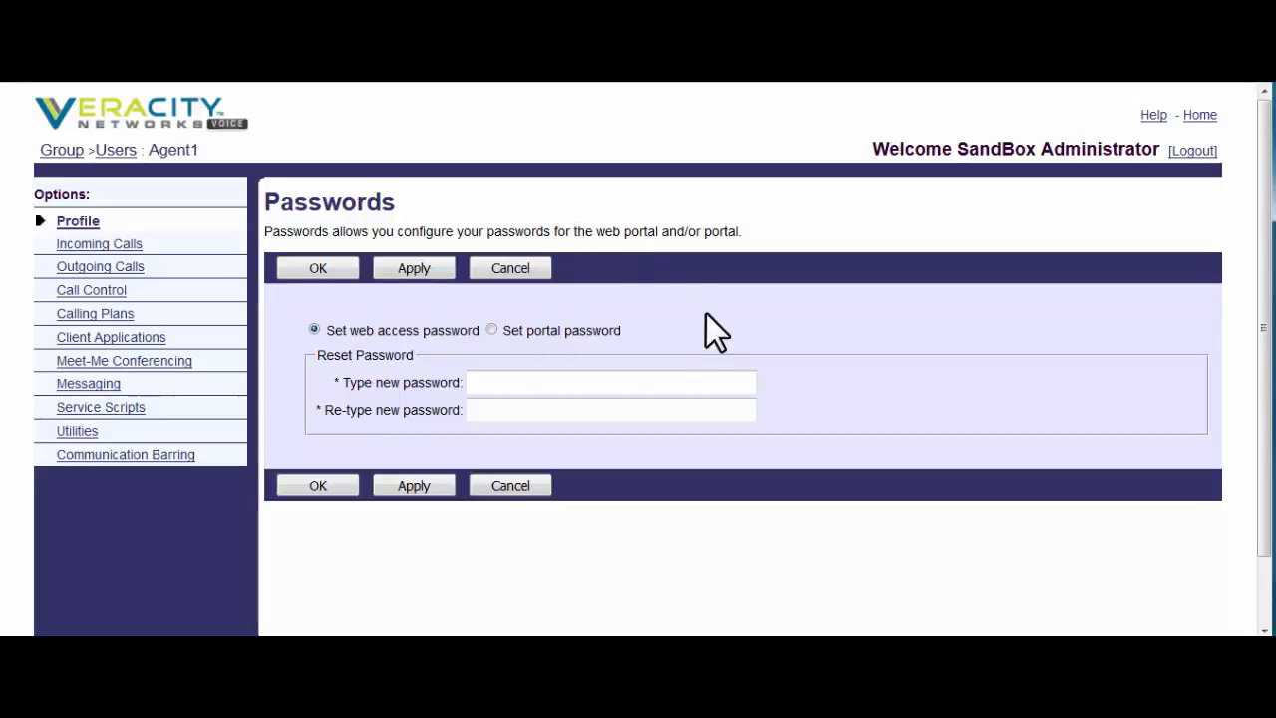
{"action": "left_click", "coordinate": [515, 382]}
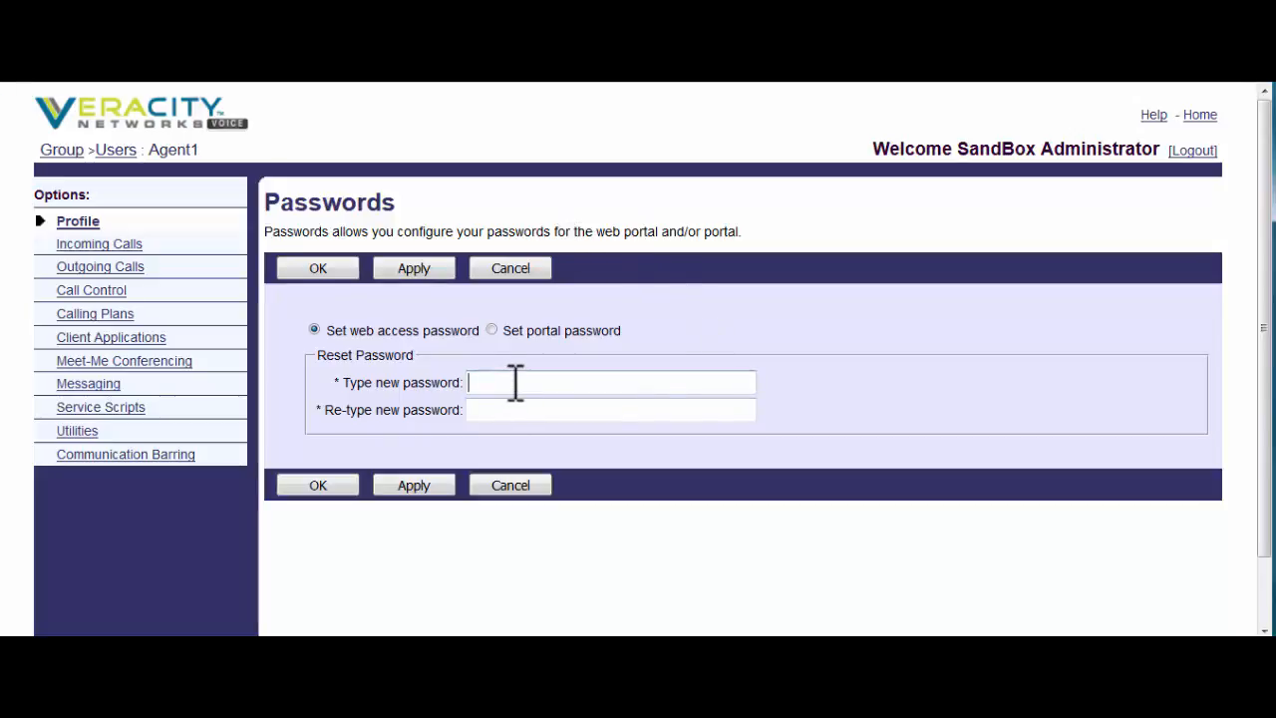
{"action": "type", "text": "••••••"}
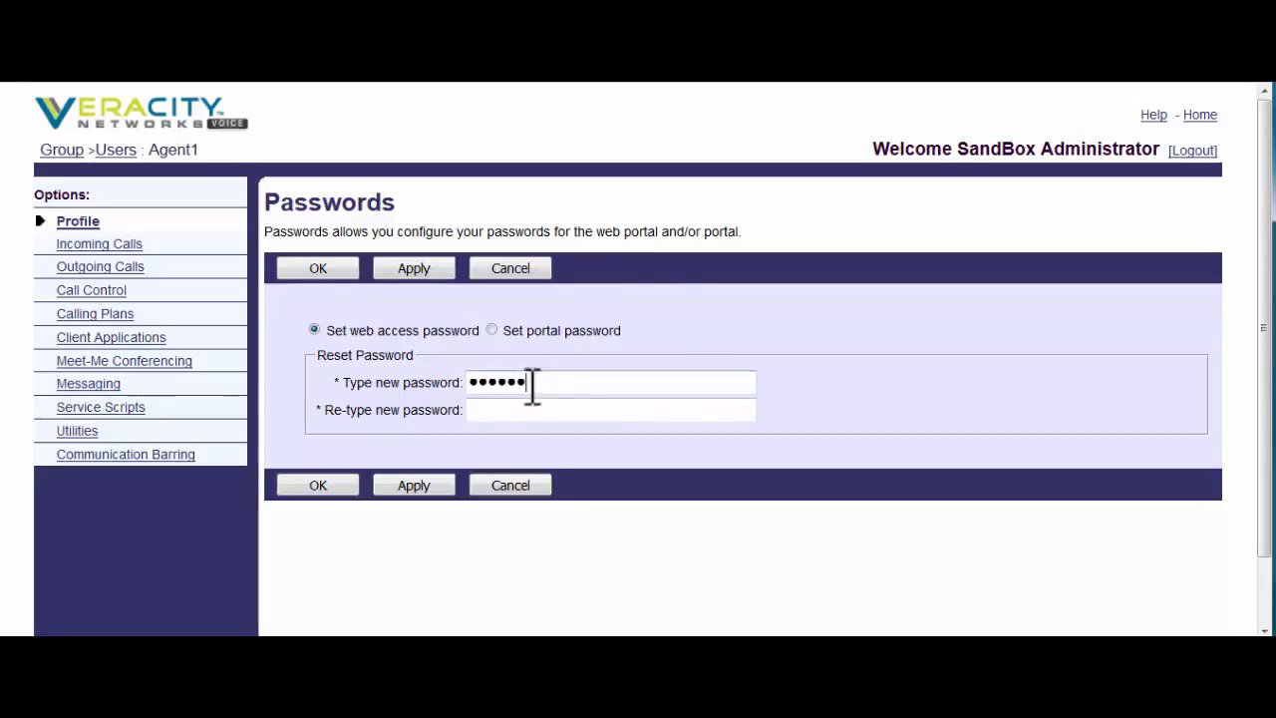
{"action": "left_click", "coordinate": [521, 412]}
{"action": "type", "text": "••••"}
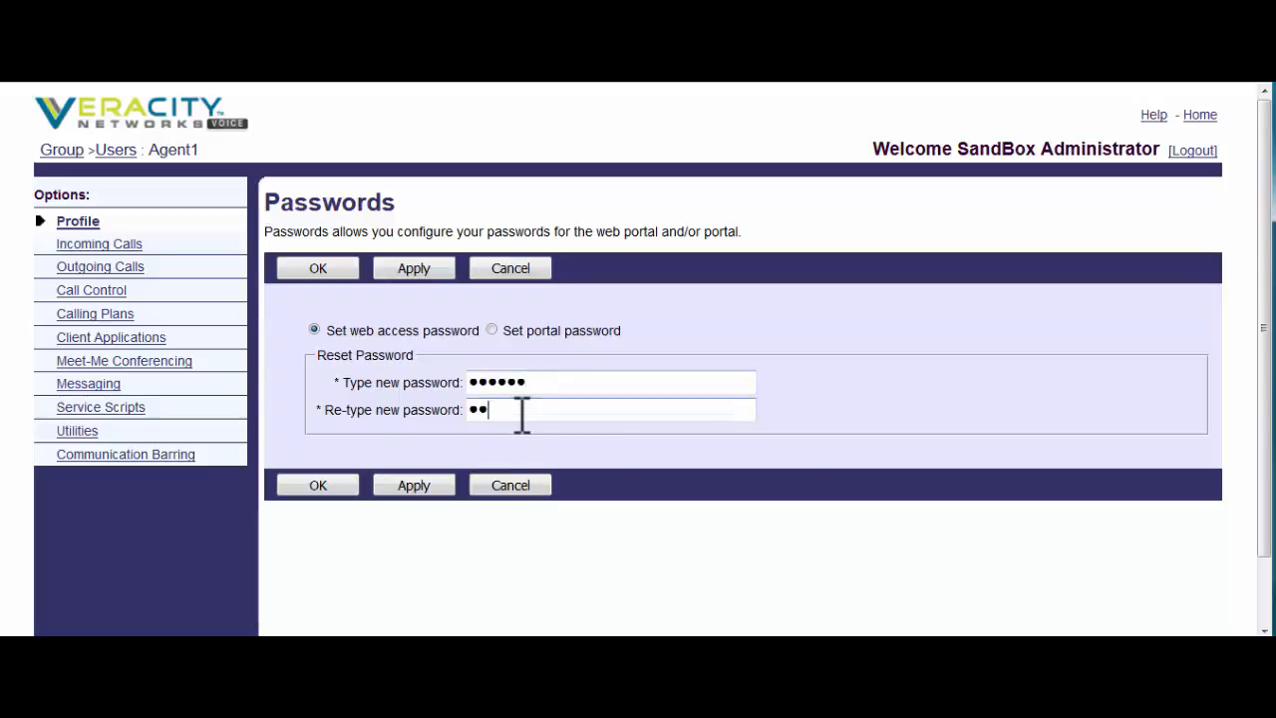
{"action": "type", "text": "••"}
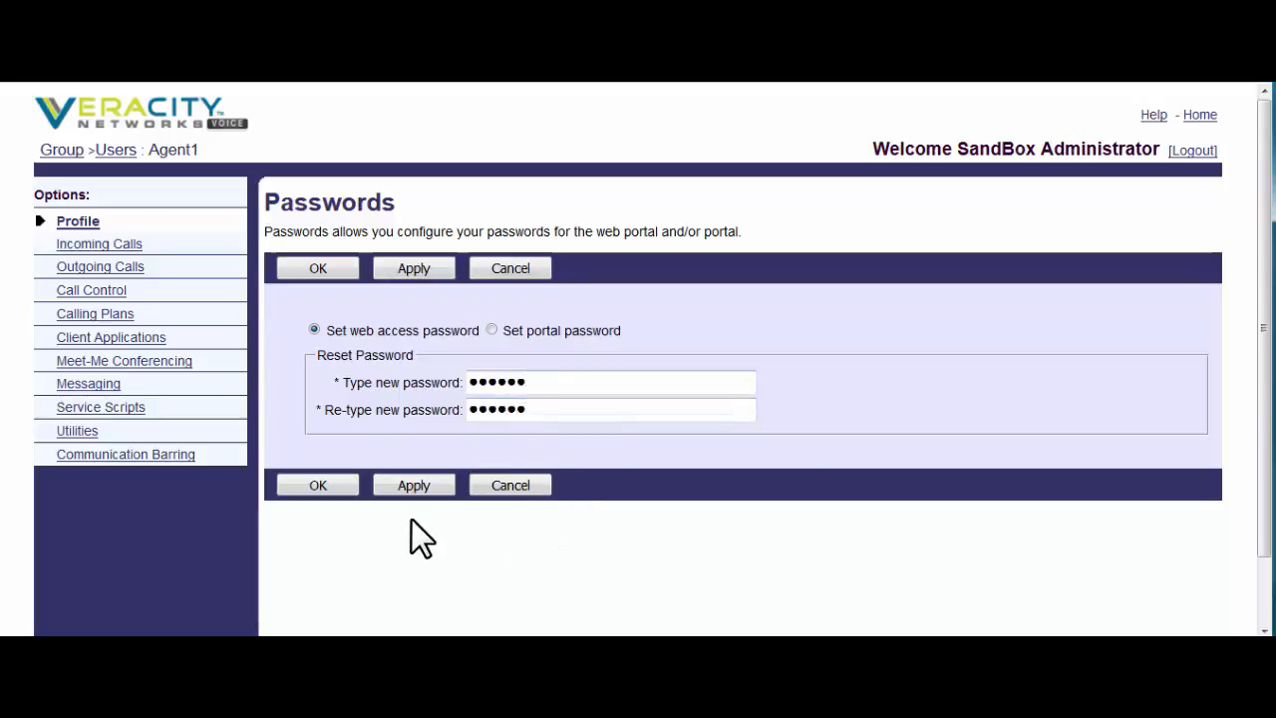
{"action": "left_click", "coordinate": [416, 481]}
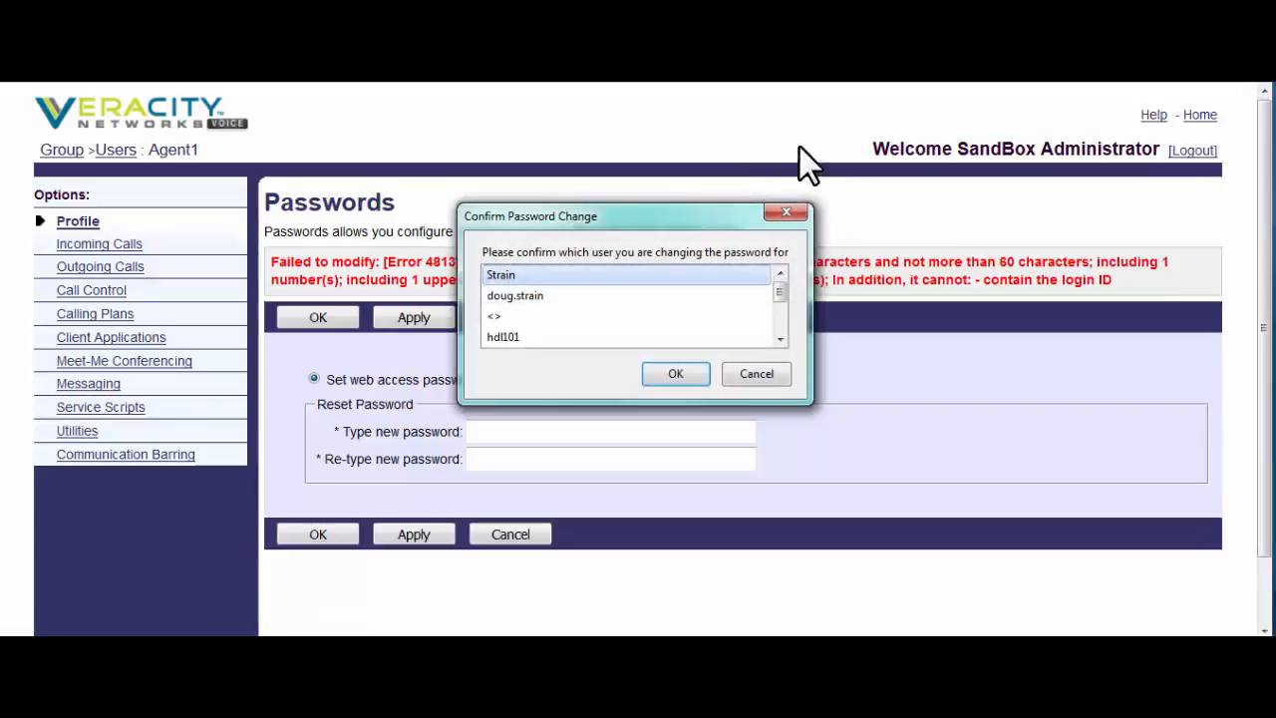
{"action": "left_click", "coordinate": [788, 212]}
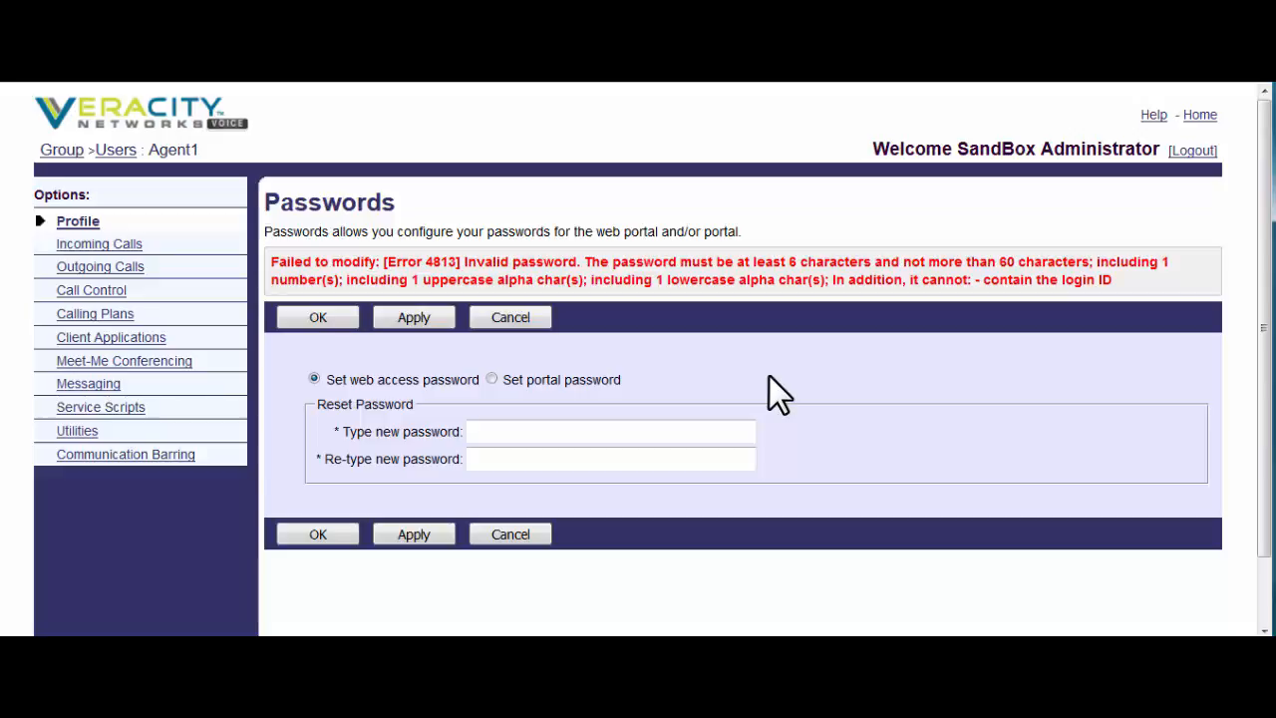
- Cancel the password change, review the six schedules including Agent One Schedule, and return to Profile
{"action": "left_click", "coordinate": [491, 380]}
{"action": "left_click", "coordinate": [510, 319]}
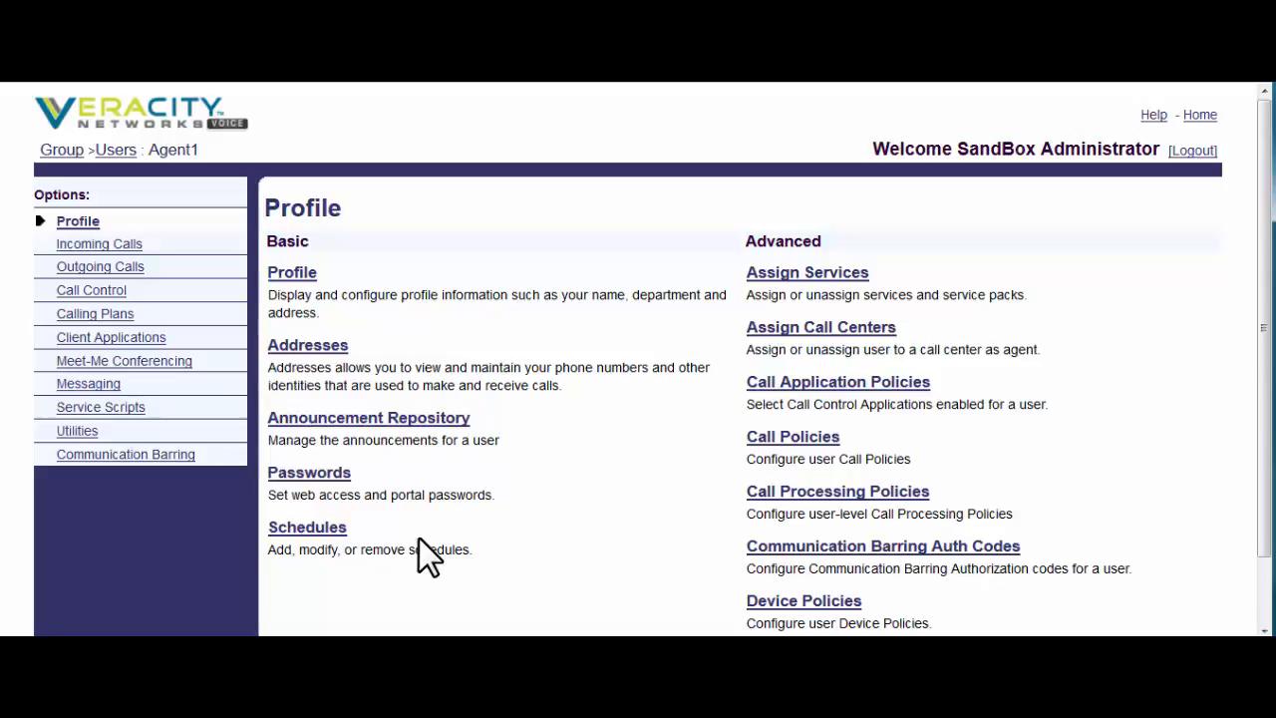
{"action": "left_click", "coordinate": [309, 527]}
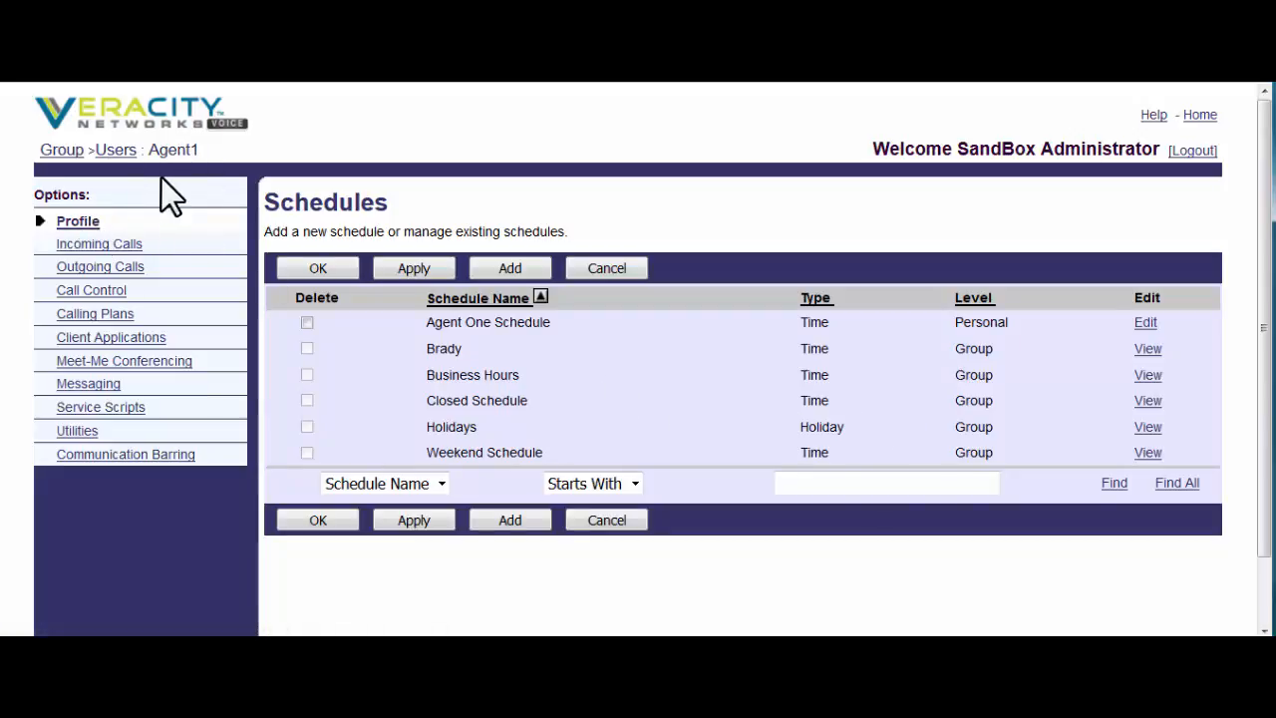
{"action": "left_click", "coordinate": [81, 228]}
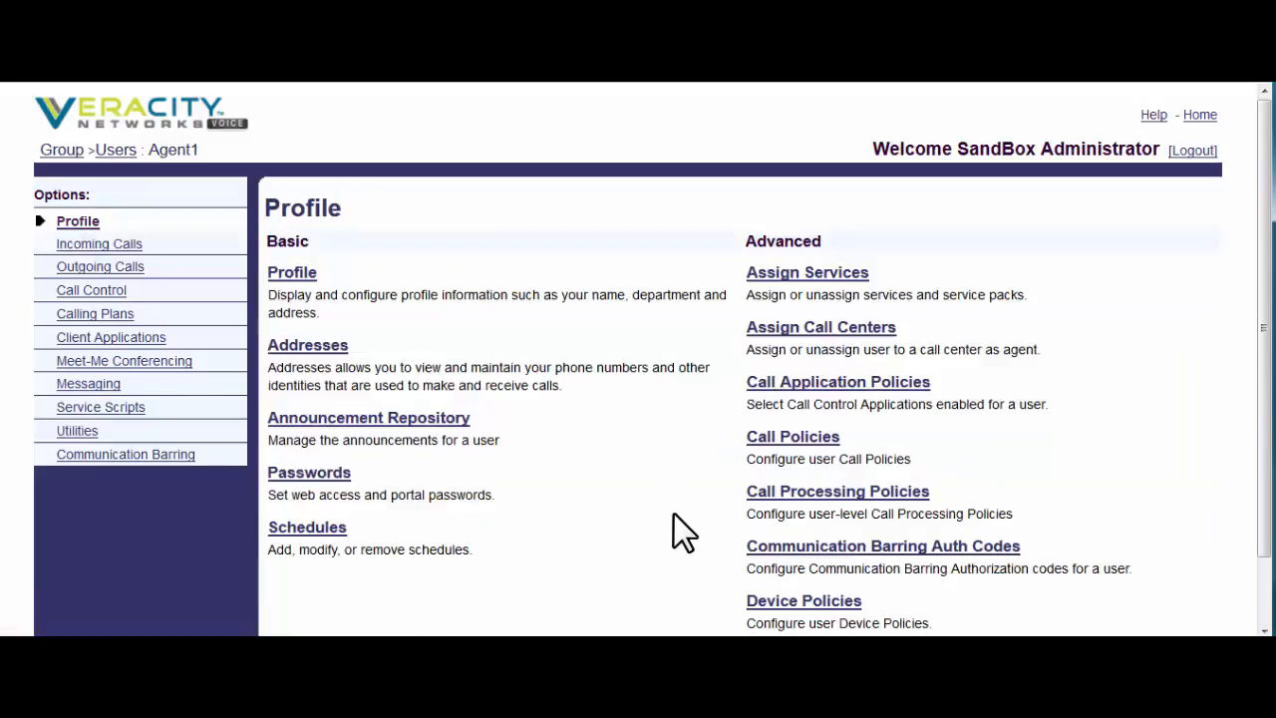
{"action": "left_click", "coordinate": [779, 273]}
{"action": "scroll", "coordinate": [817, 406], "scroll_direction": "down", "scroll_amount": 3}
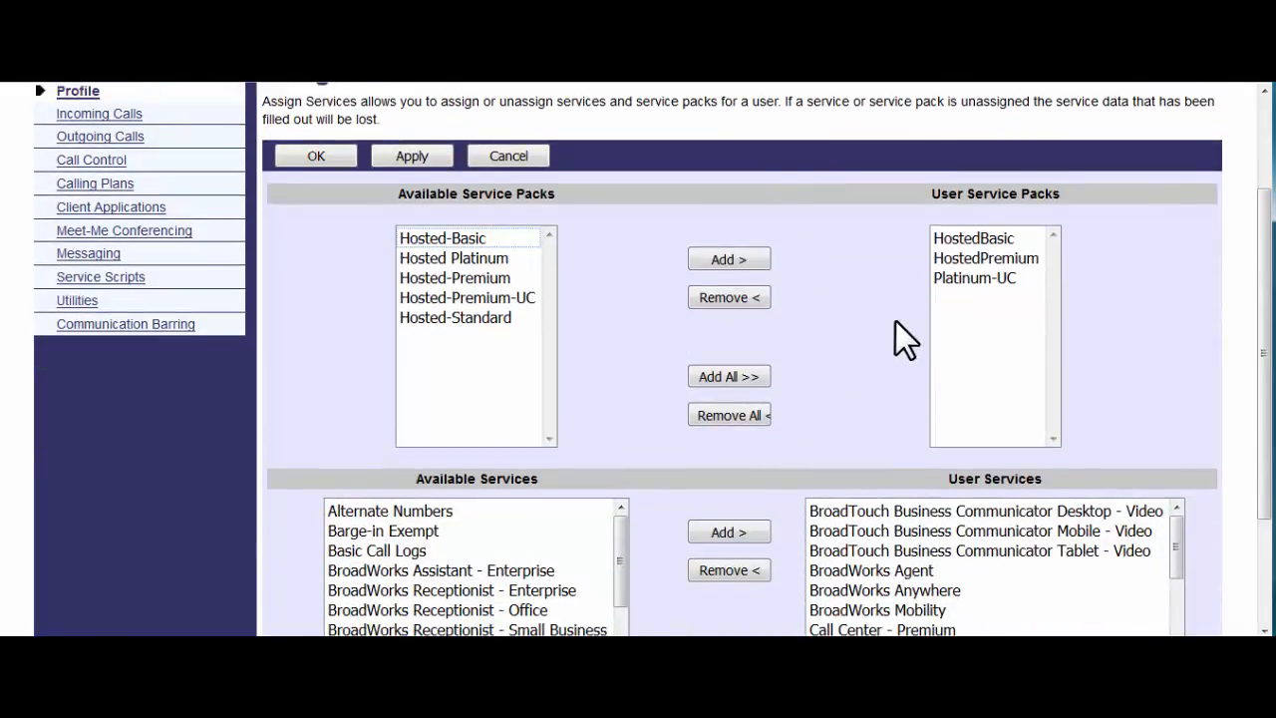
{"action": "scroll", "coordinate": [871, 322], "scroll_direction": "down", "scroll_amount": 3}
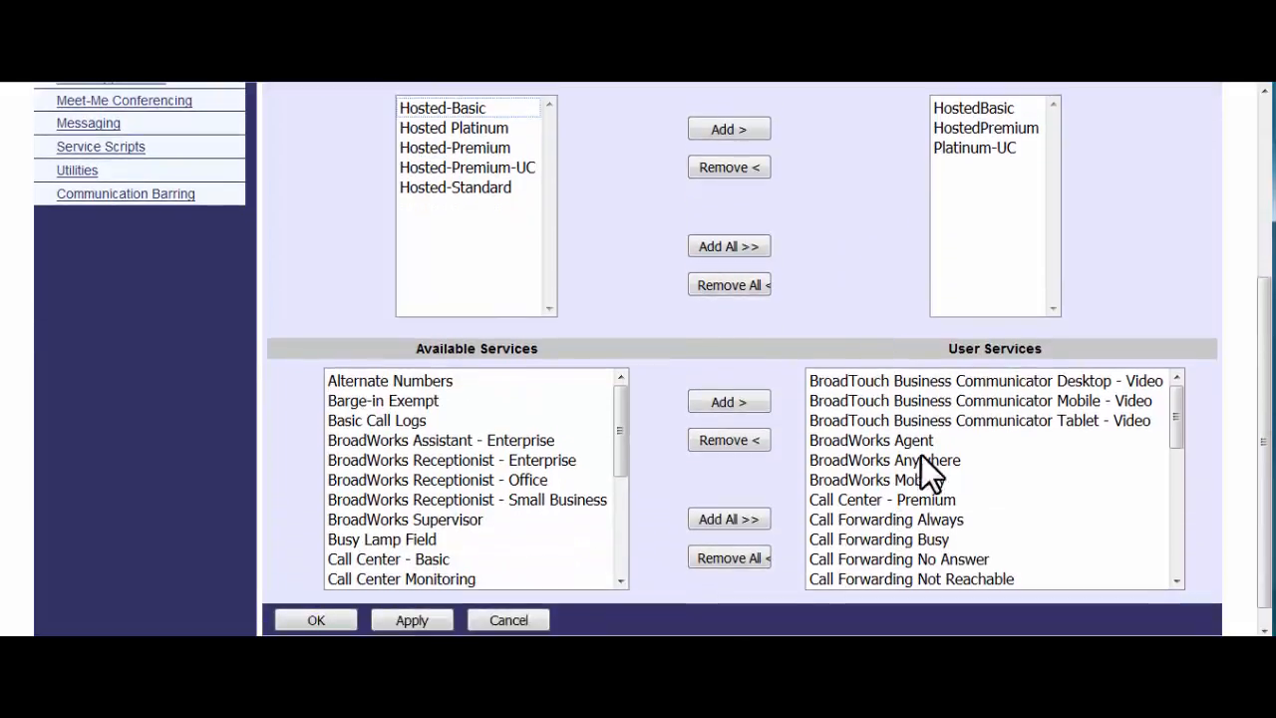
{"action": "left_click", "coordinate": [421, 439]}
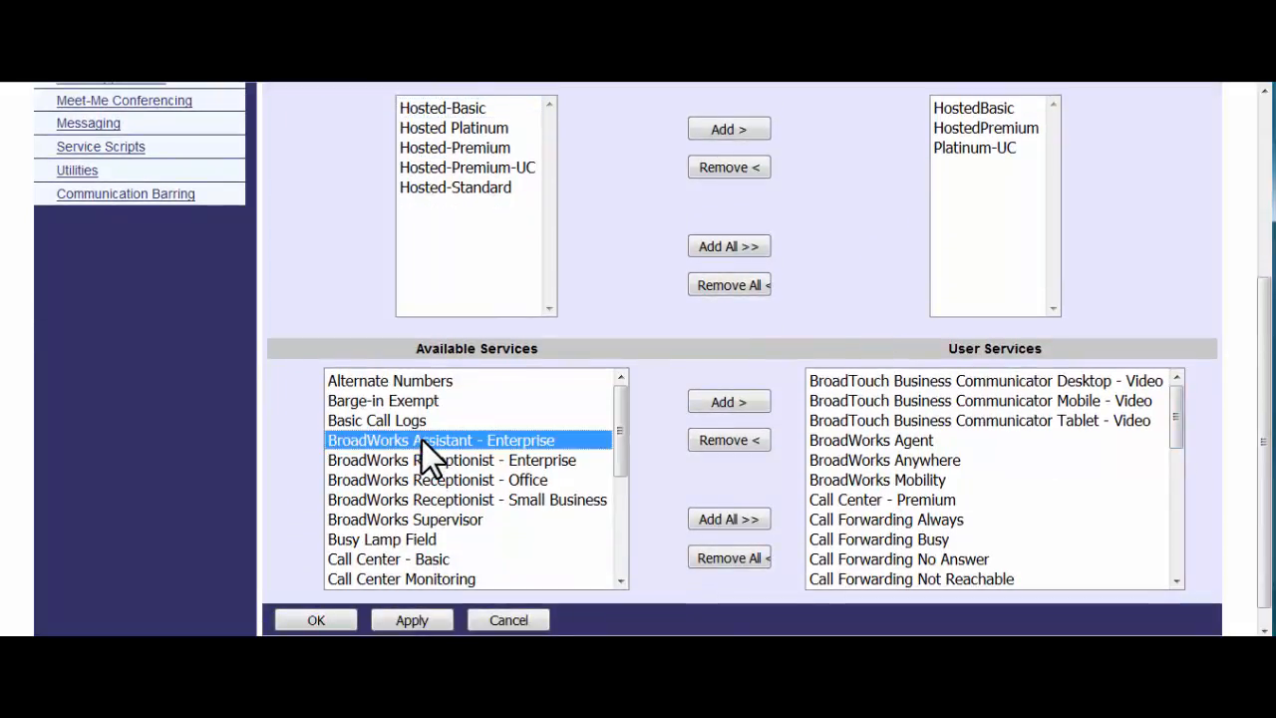
{"action": "left_click", "coordinate": [428, 402], "text": "shift"}
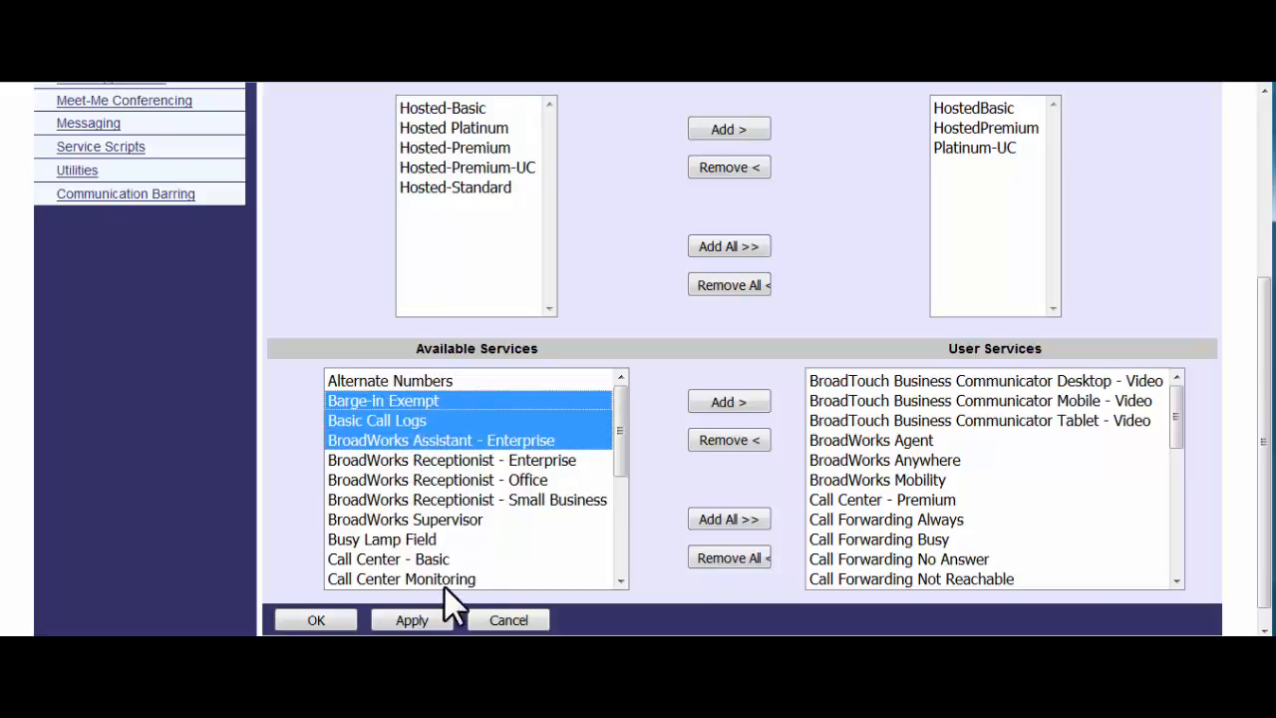
{"action": "left_click", "coordinate": [414, 555], "text": "ctrl"}
{"action": "left_click", "coordinate": [443, 500], "text": "ctrl"}
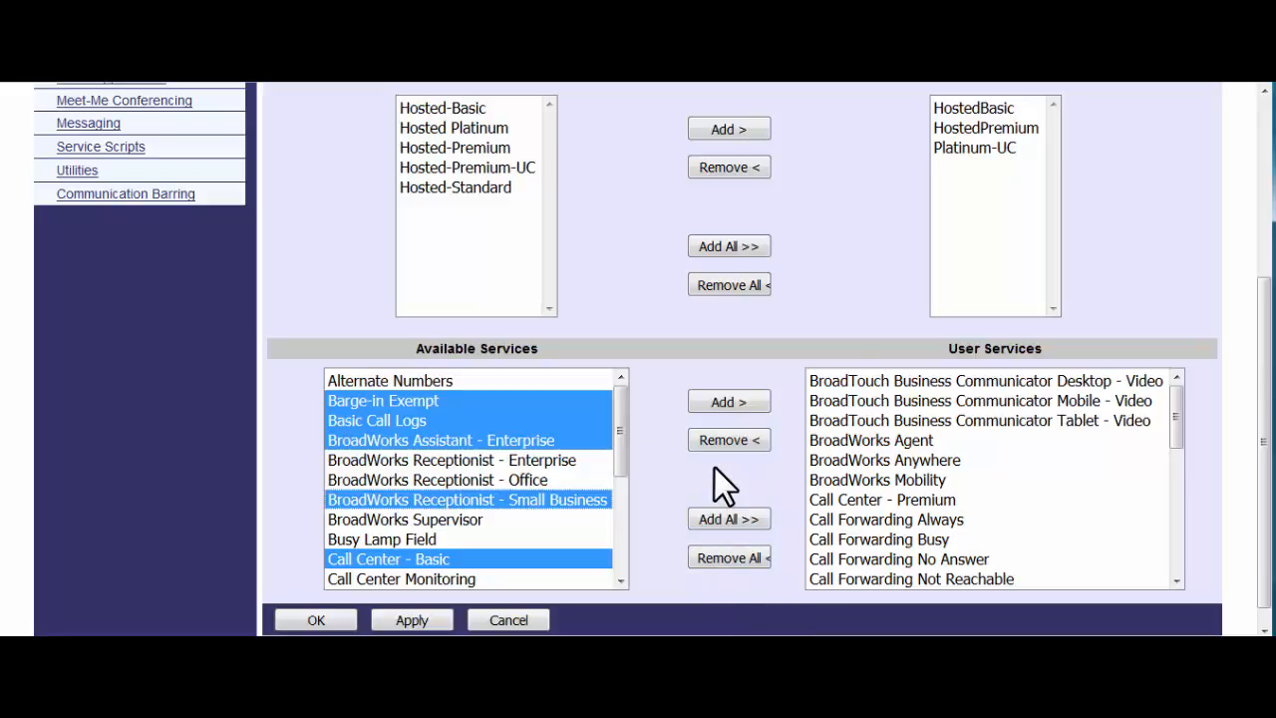
{"action": "scroll", "coordinate": [642, 353], "scroll_direction": "up", "scroll_amount": 3}
{"action": "left_click", "coordinate": [501, 288]}
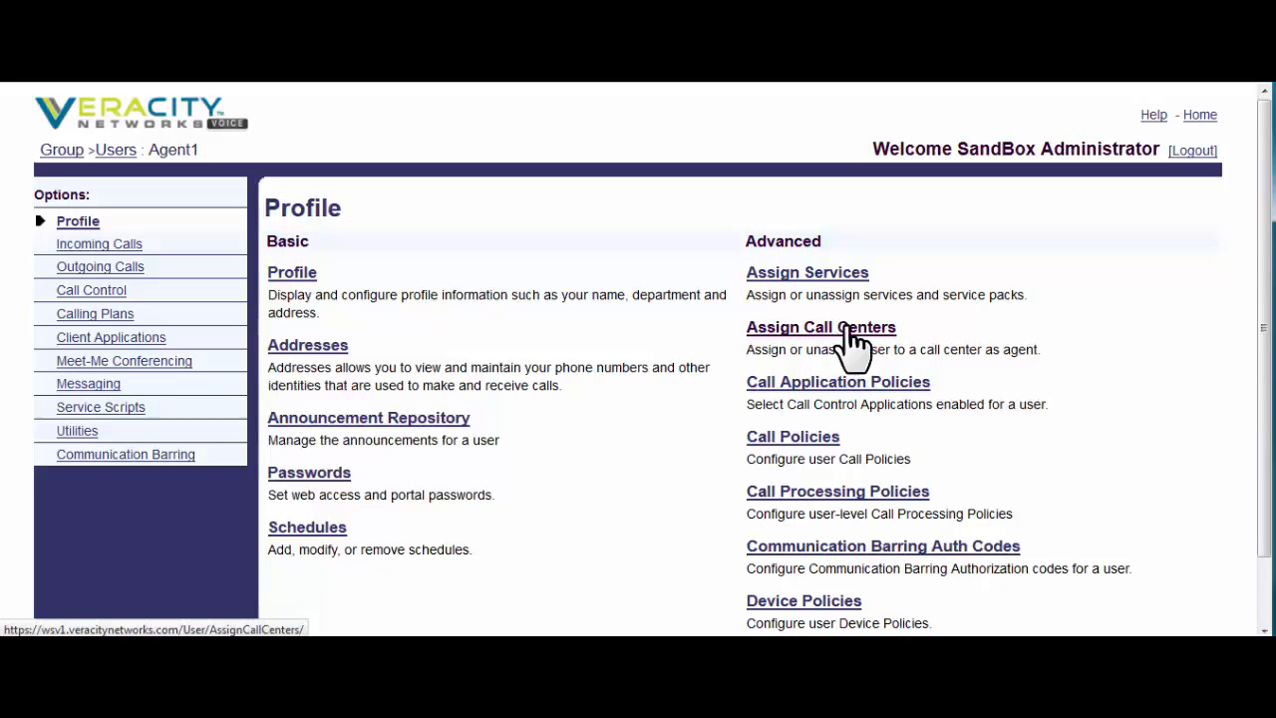
- Scroll through the agent's Incoming Calls features, then move on to the Messaging page
{"action": "scroll", "coordinate": [842, 329], "scroll_direction": "down", "scroll_amount": 1}
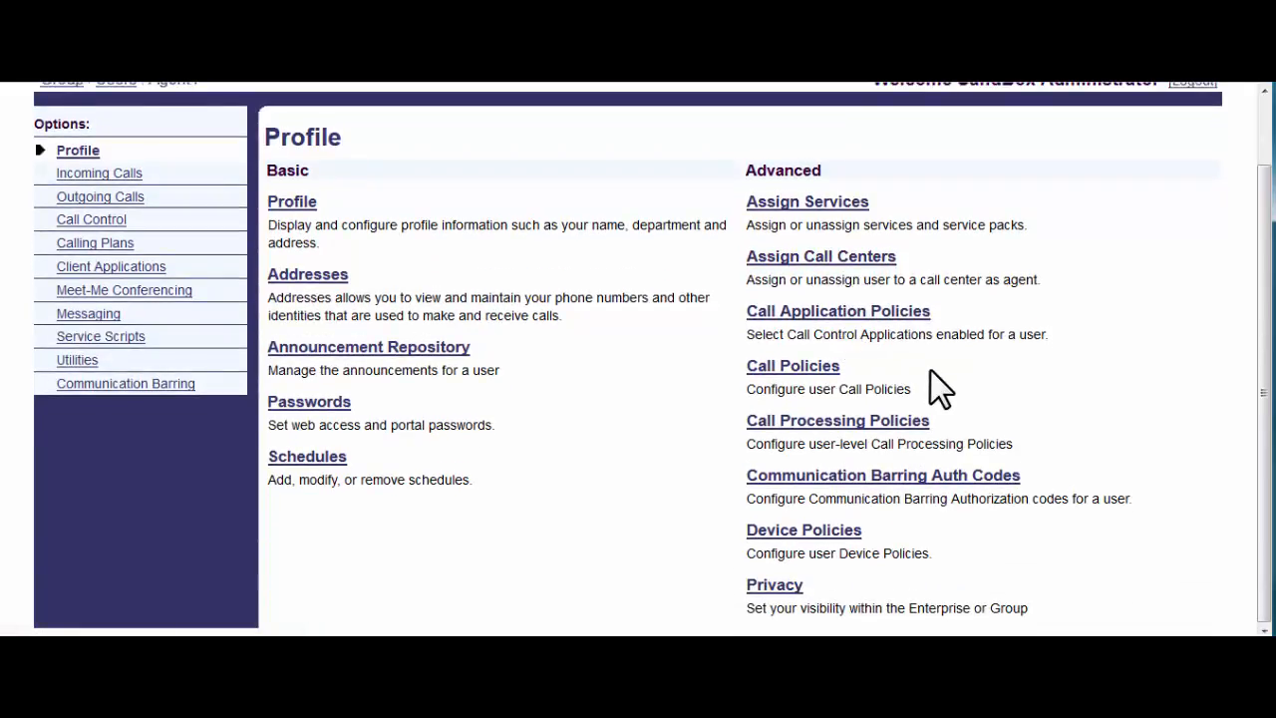
{"action": "scroll", "coordinate": [930, 370], "scroll_direction": "up", "scroll_amount": 1}
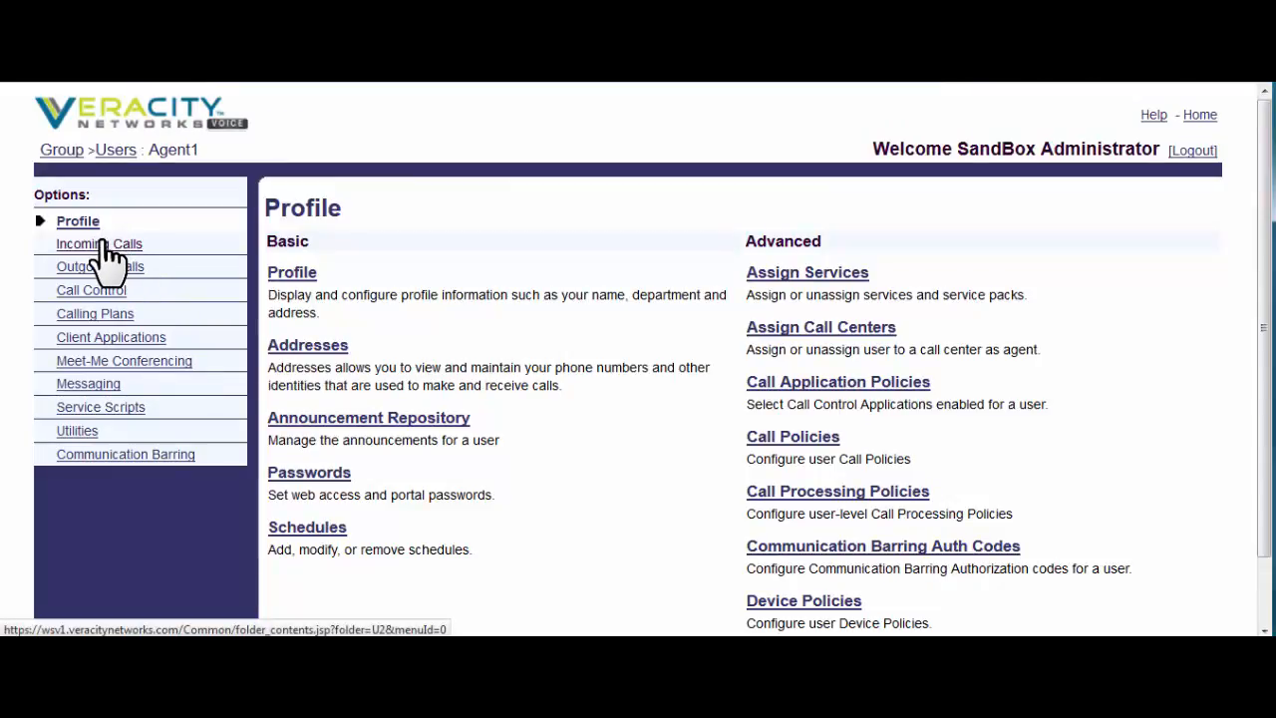
{"action": "left_click", "coordinate": [100, 243]}
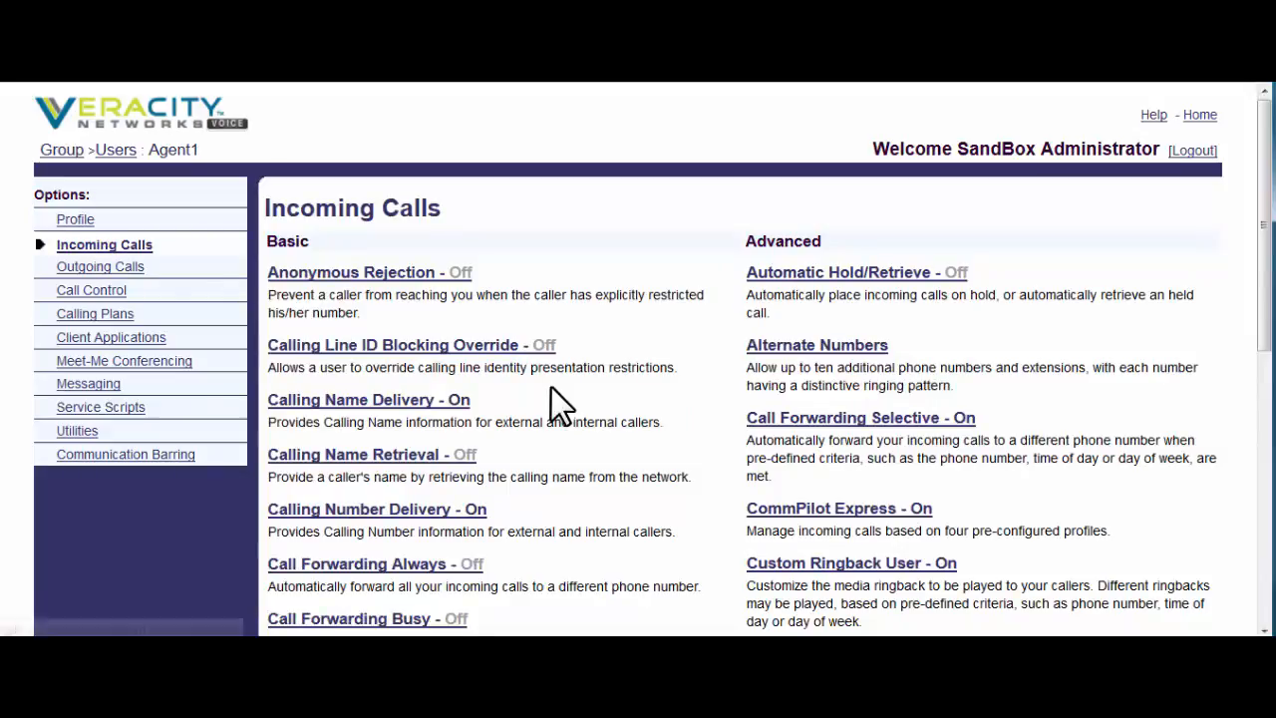
{"action": "scroll", "coordinate": [551, 389], "scroll_direction": "down", "scroll_amount": 1}
{"action": "scroll", "coordinate": [558, 404], "scroll_direction": "down", "scroll_amount": 1}
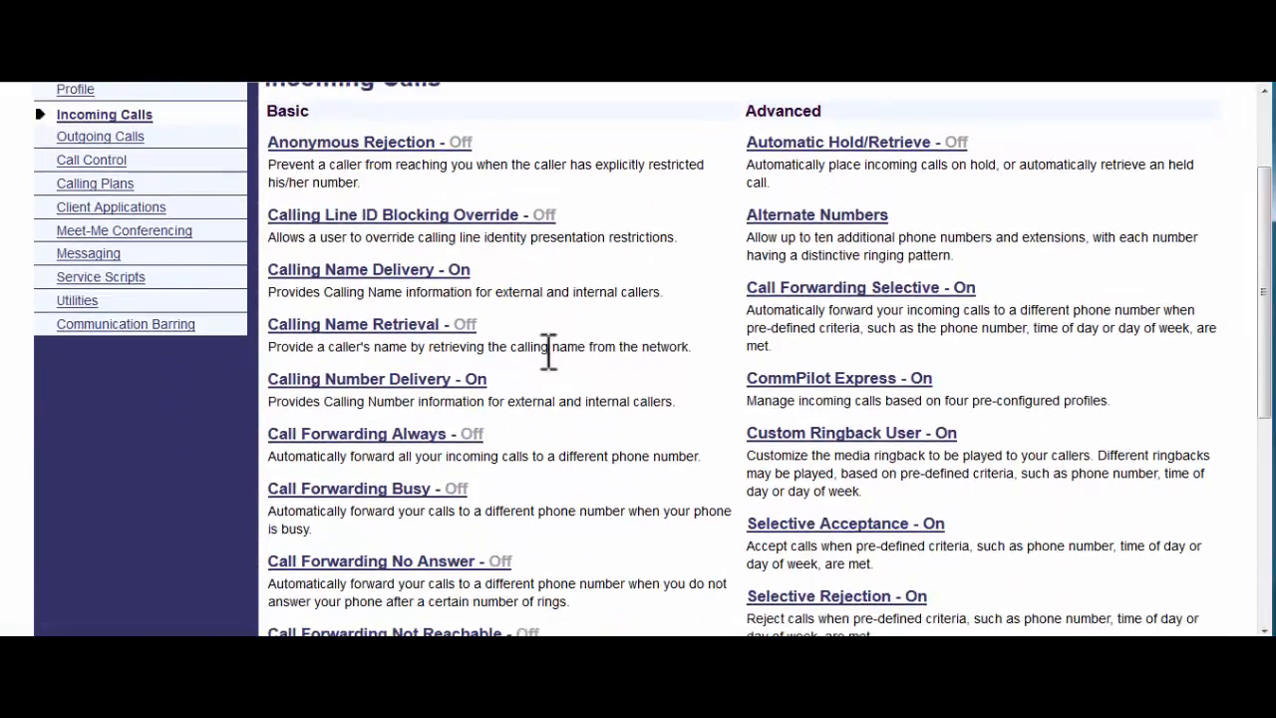
{"action": "left_click", "coordinate": [88, 255]}
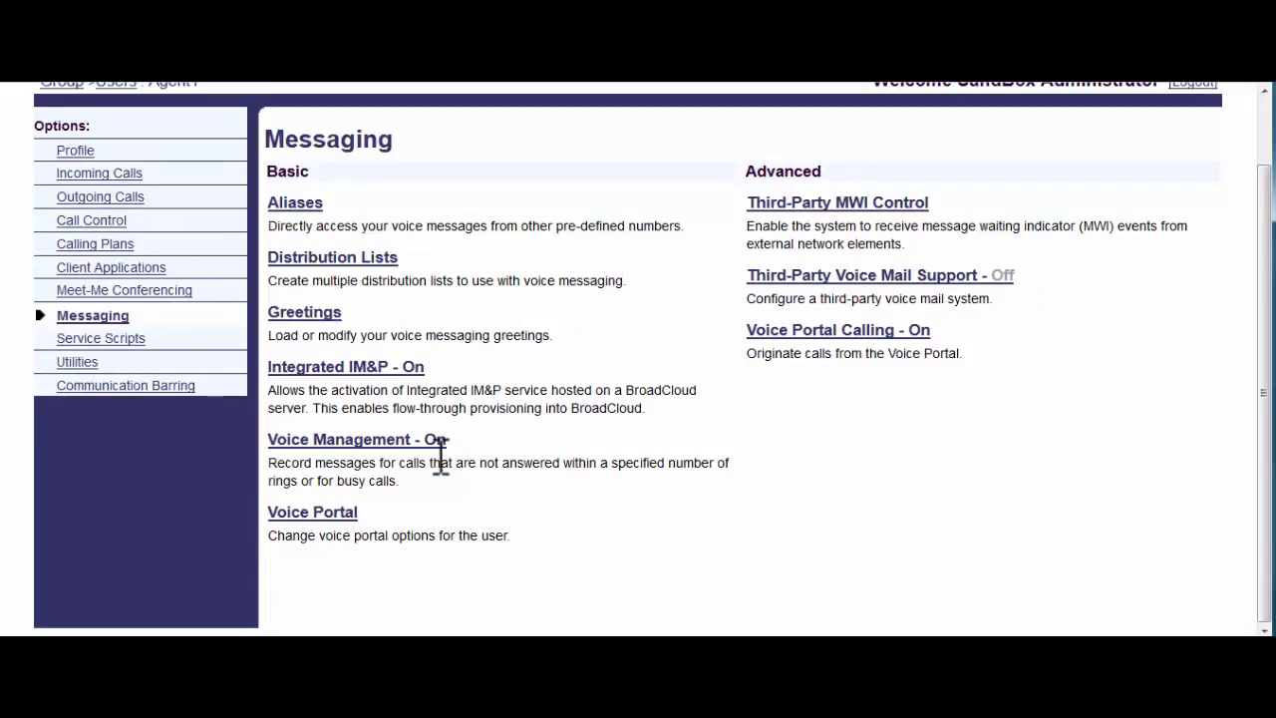
- Open Voice Management and review its settings, with busy and unanswered calls going to voicemail
{"action": "left_click", "coordinate": [384, 460]}
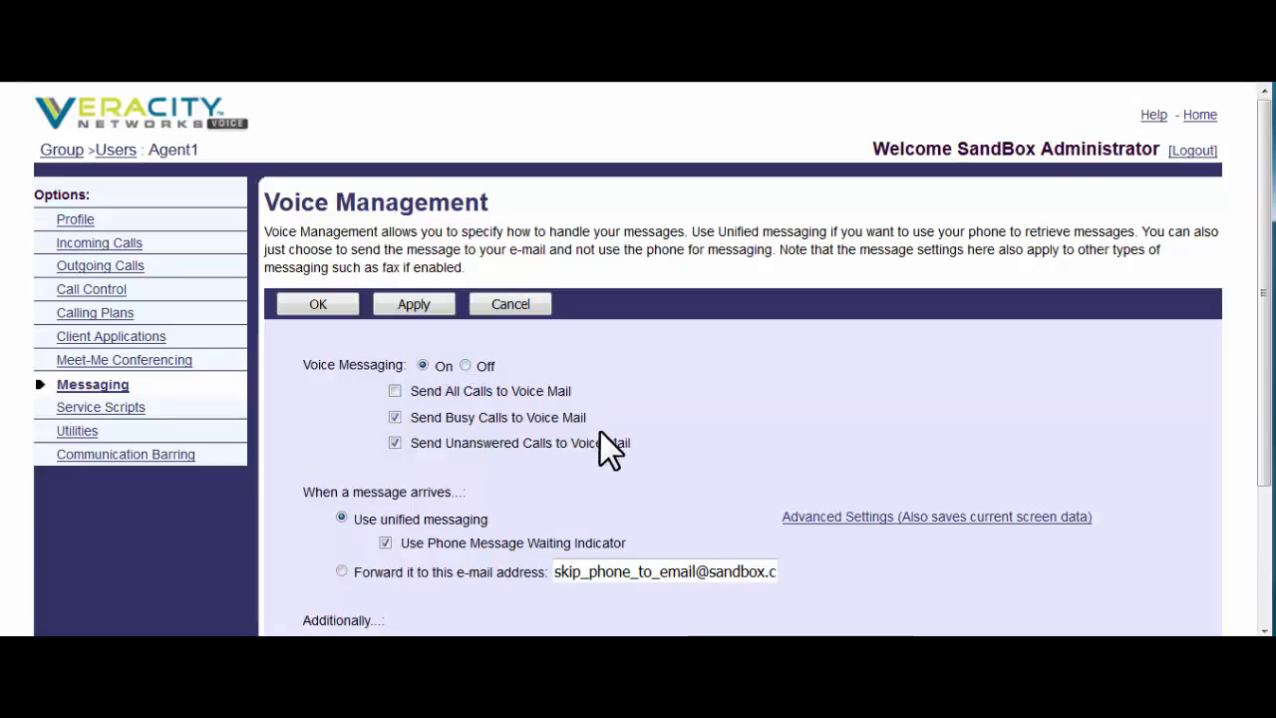
{"action": "scroll", "coordinate": [615, 422], "scroll_direction": "down", "scroll_amount": 3}
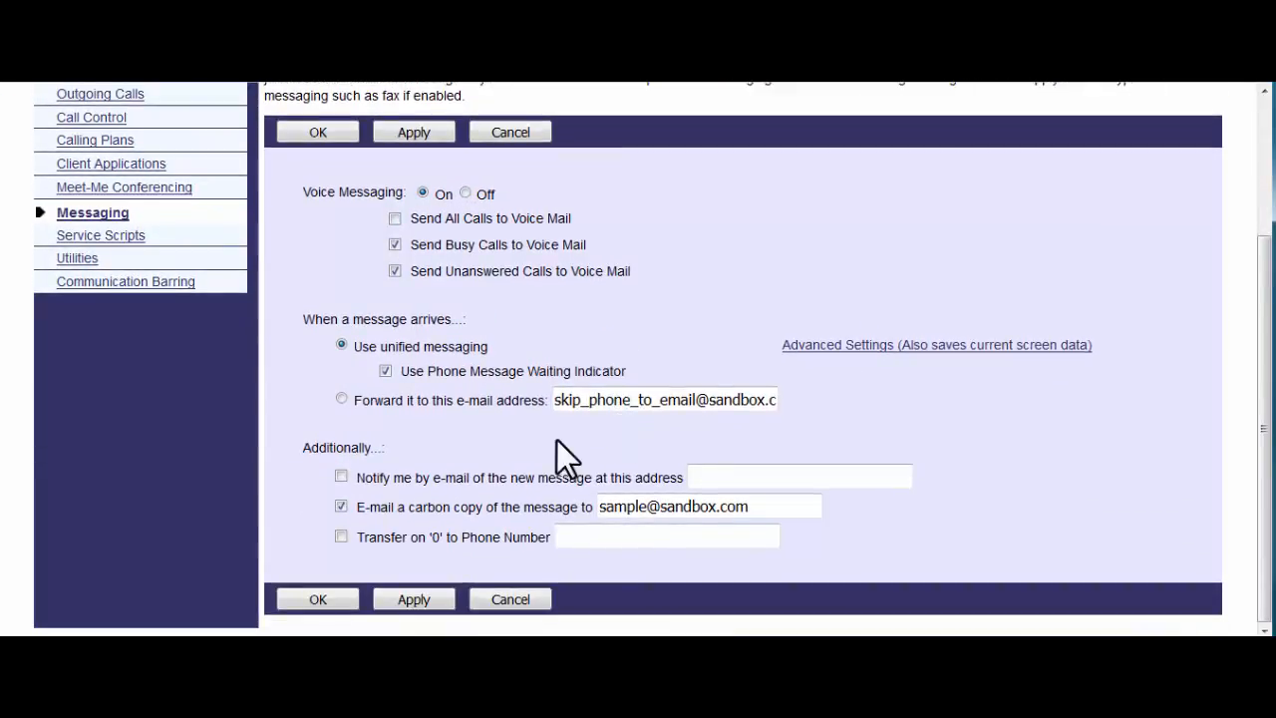
{"action": "scroll", "coordinate": [475, 408], "scroll_direction": "up", "scroll_amount": 2}
{"action": "scroll", "coordinate": [562, 408], "scroll_direction": "down", "scroll_amount": 2}
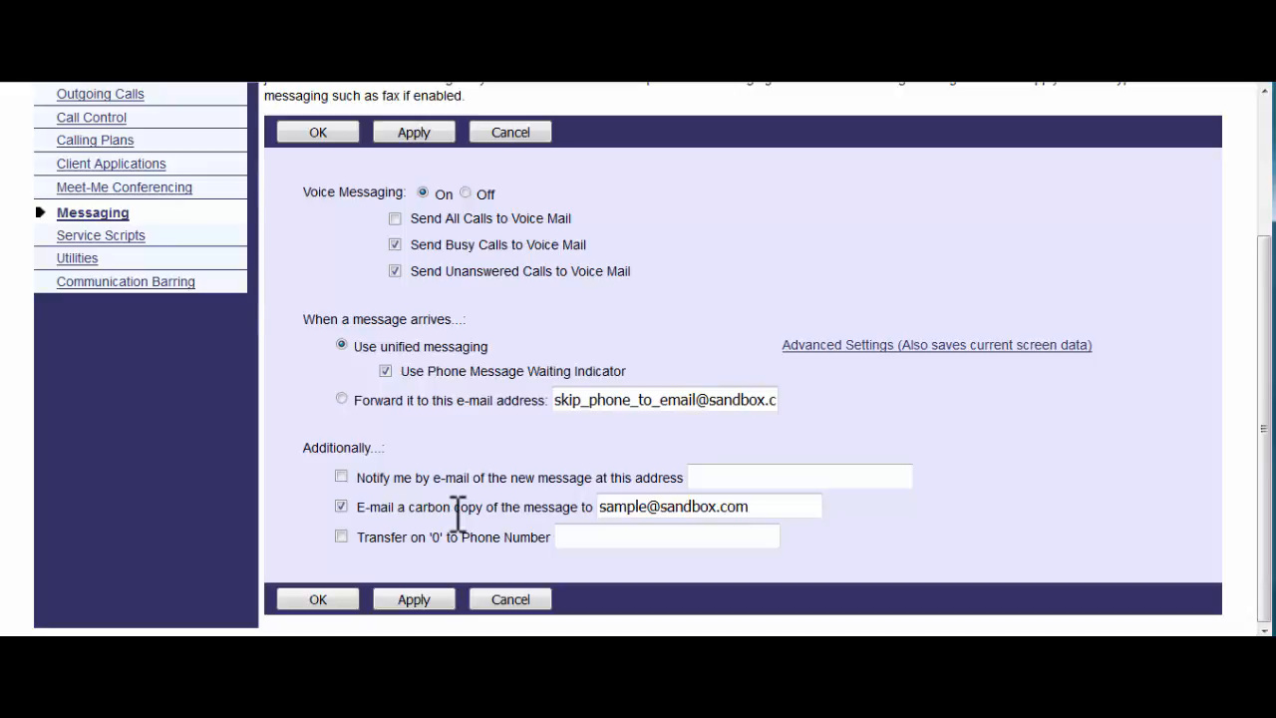
{"action": "left_click", "coordinate": [854, 346]}
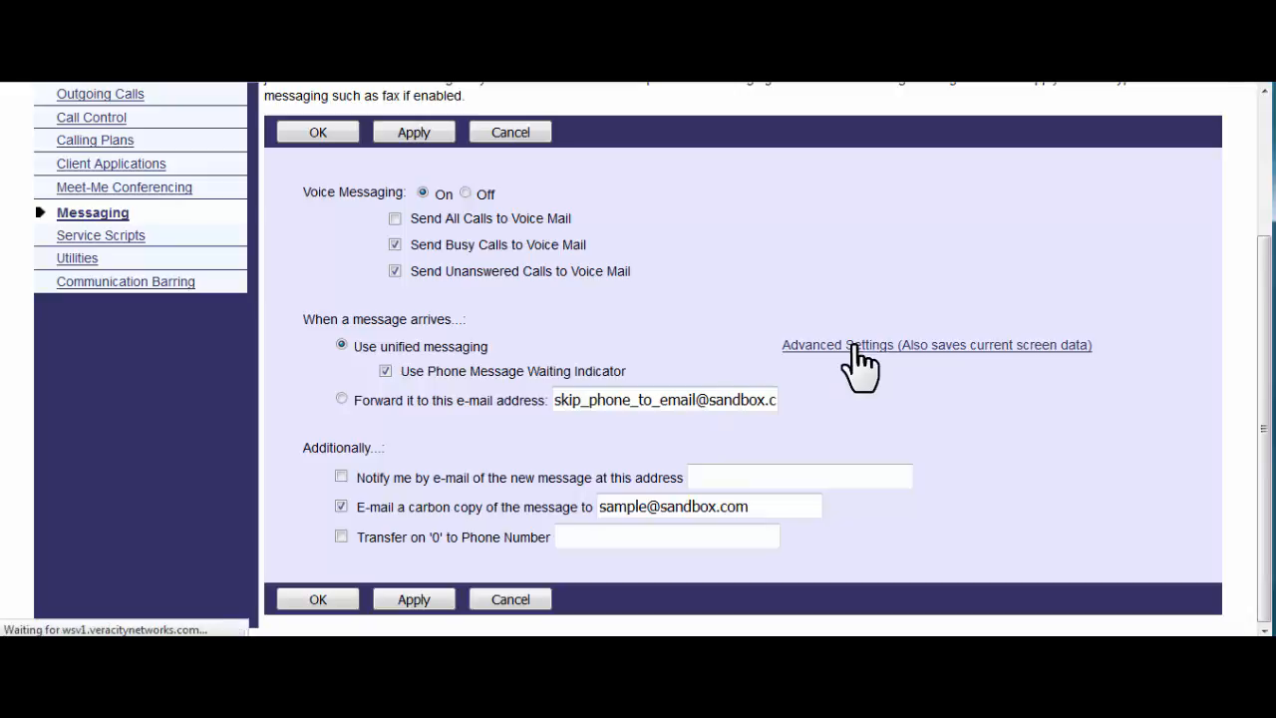
{"action": "scroll", "coordinate": [854, 409], "scroll_direction": "down", "scroll_amount": 3}
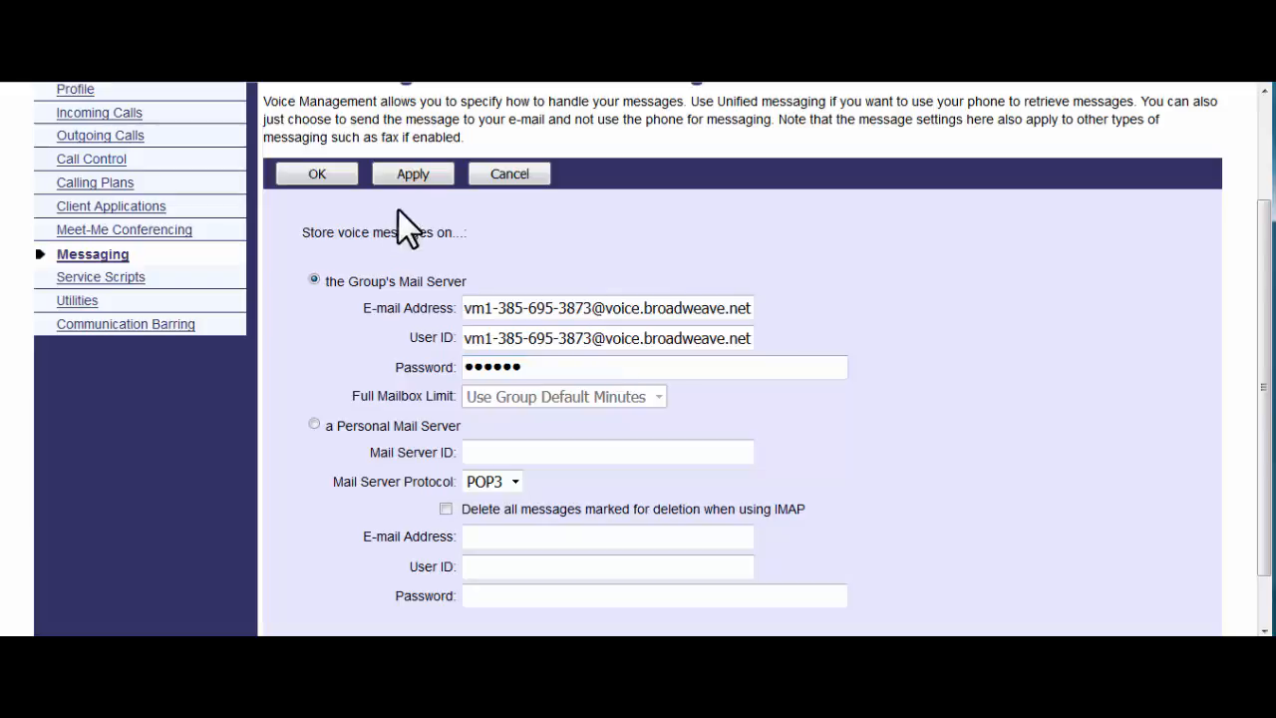
{"action": "left_click", "coordinate": [509, 173]}
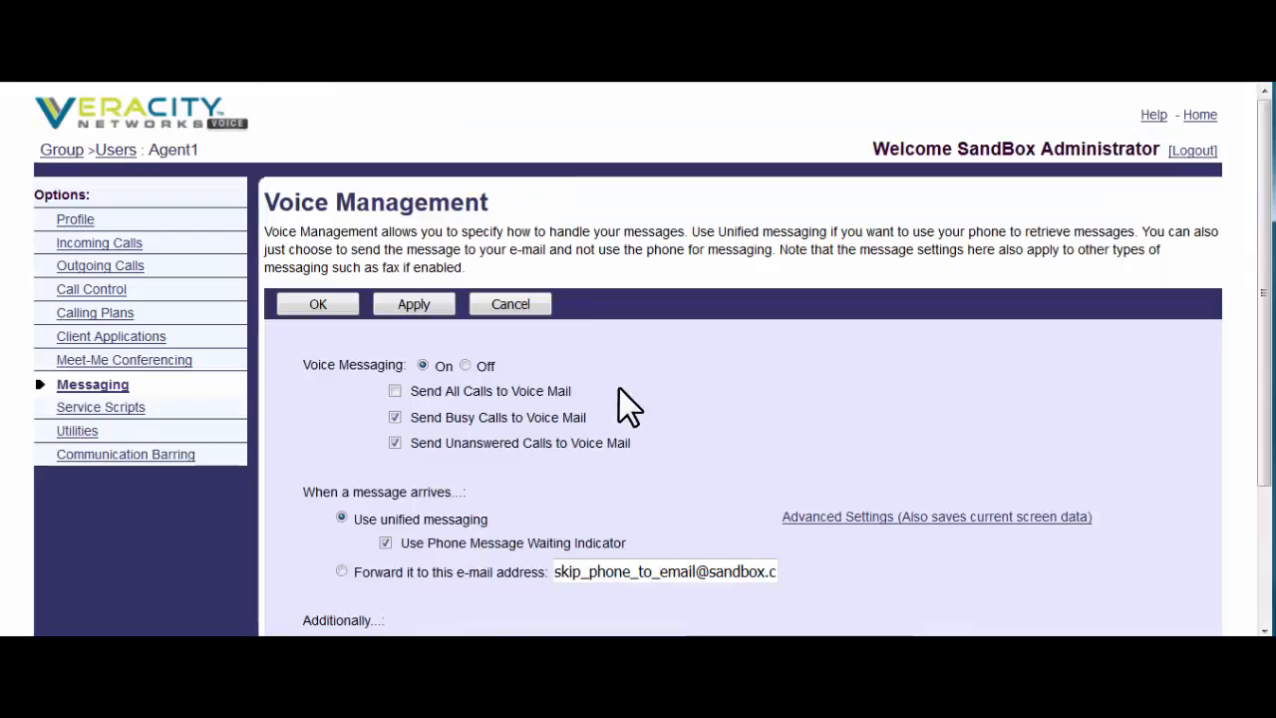
- Check Utilities > Registrations, which shows the agent has no phone registrations
{"action": "left_click", "coordinate": [82, 454]}
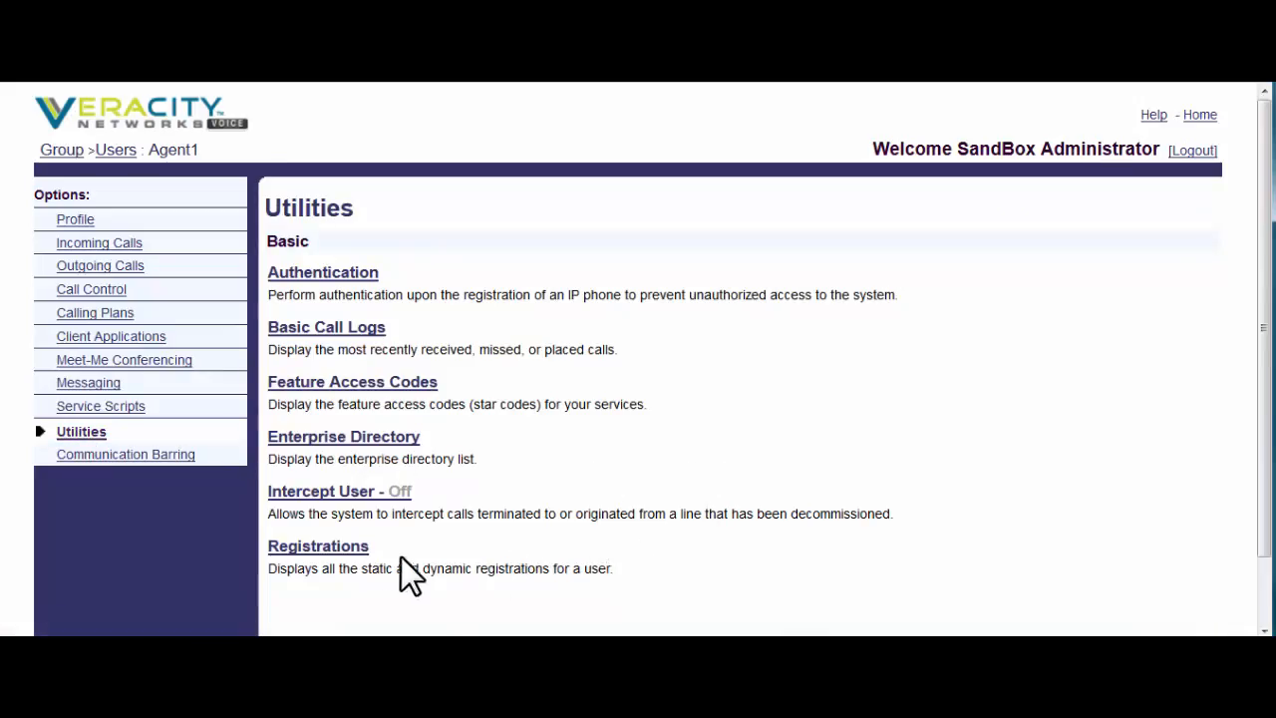
{"action": "left_click", "coordinate": [349, 550]}
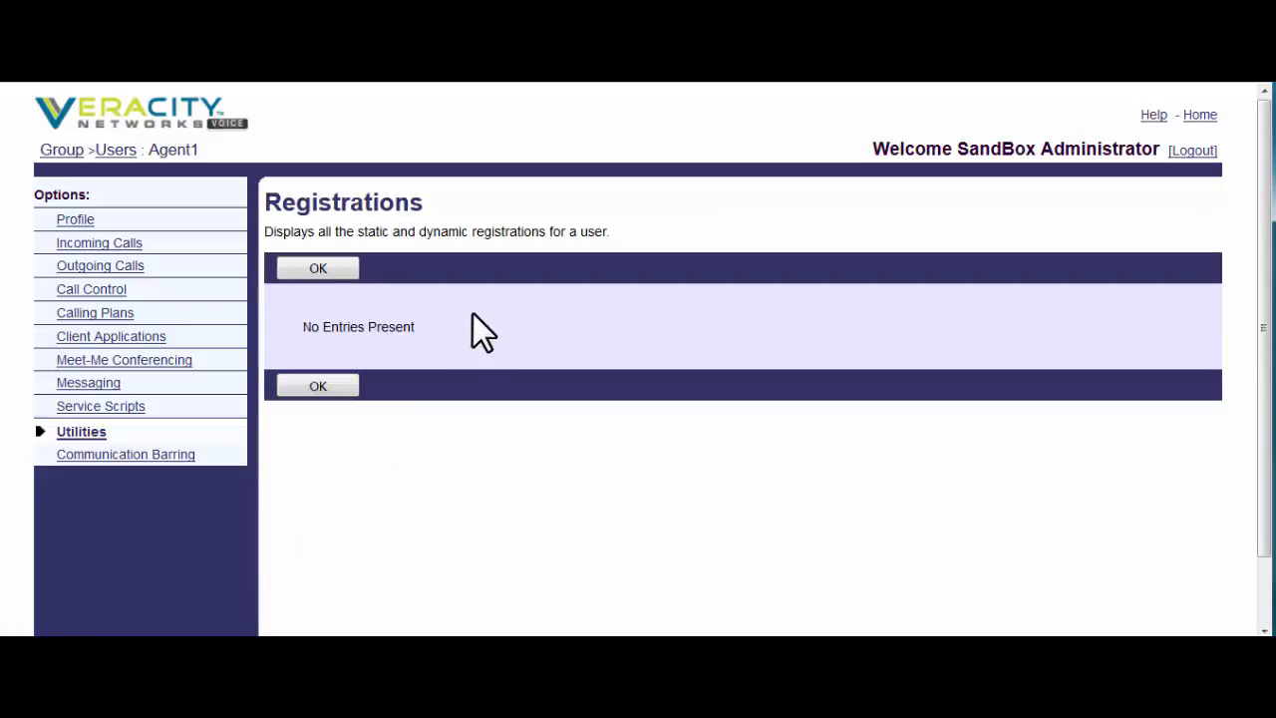